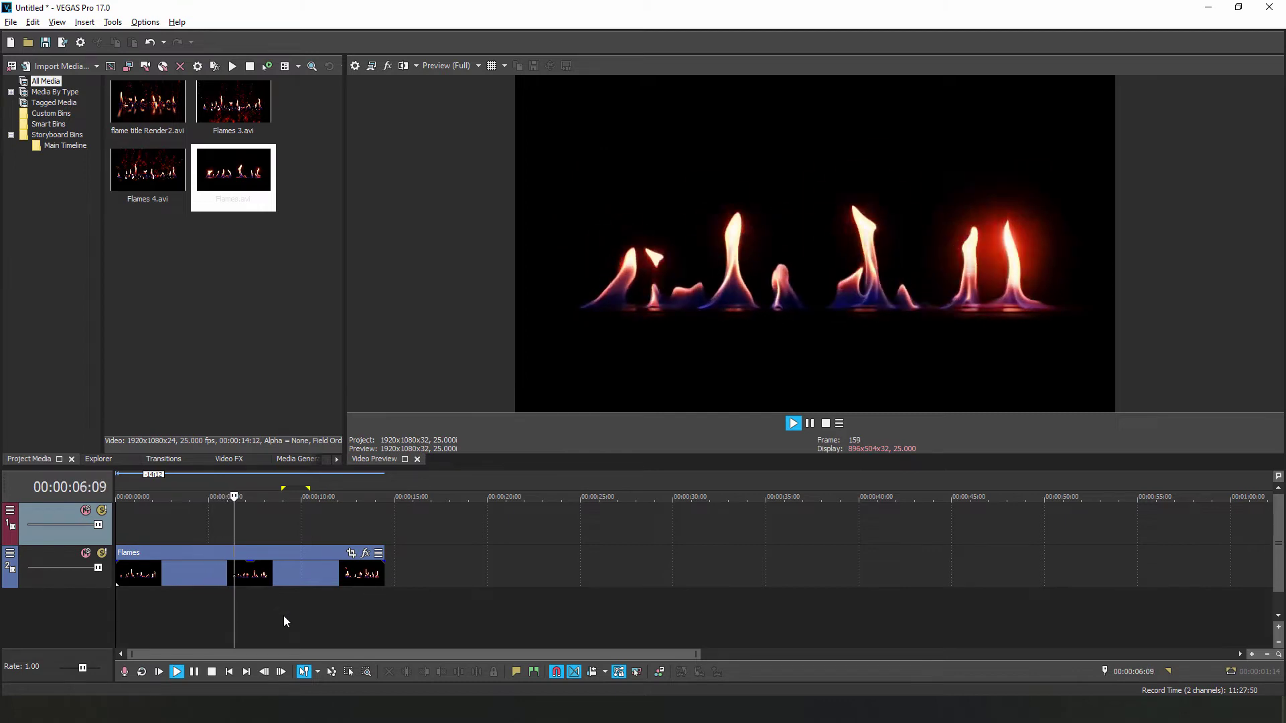
- Duplicate the Flames clip and place the copy on the top track at 0 s
key(space)
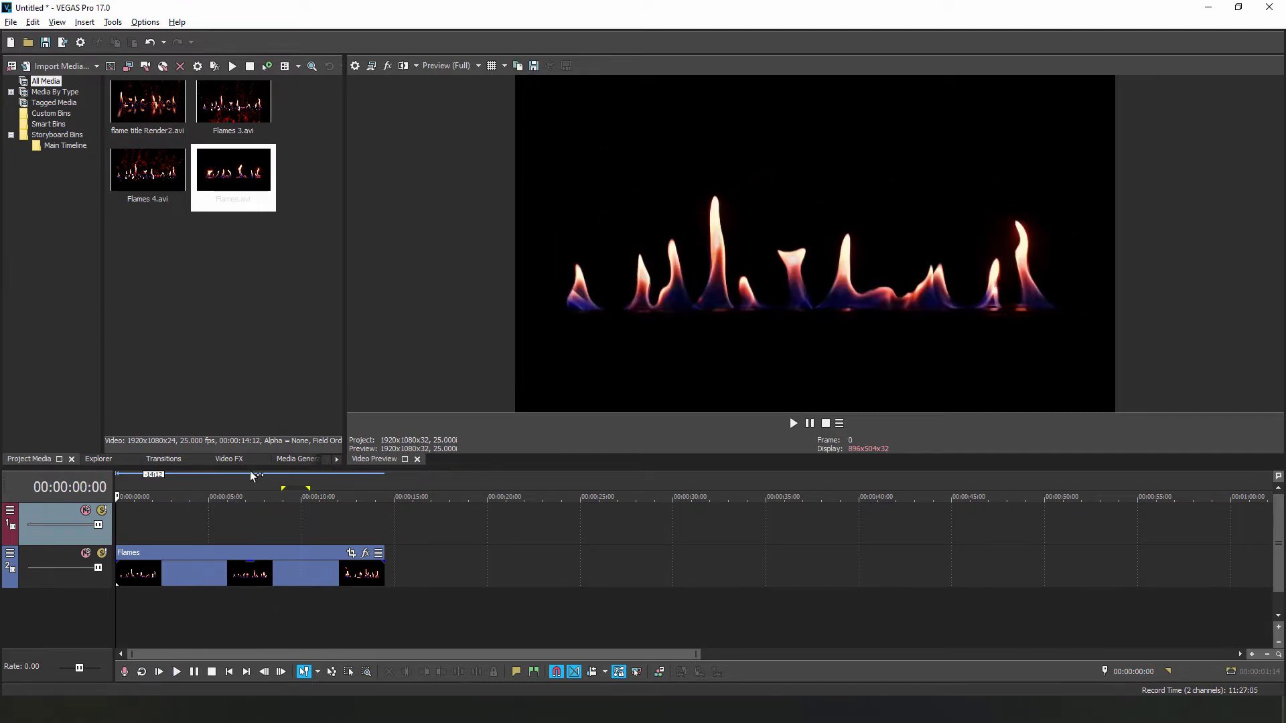
click(229, 459)
click(10, 232)
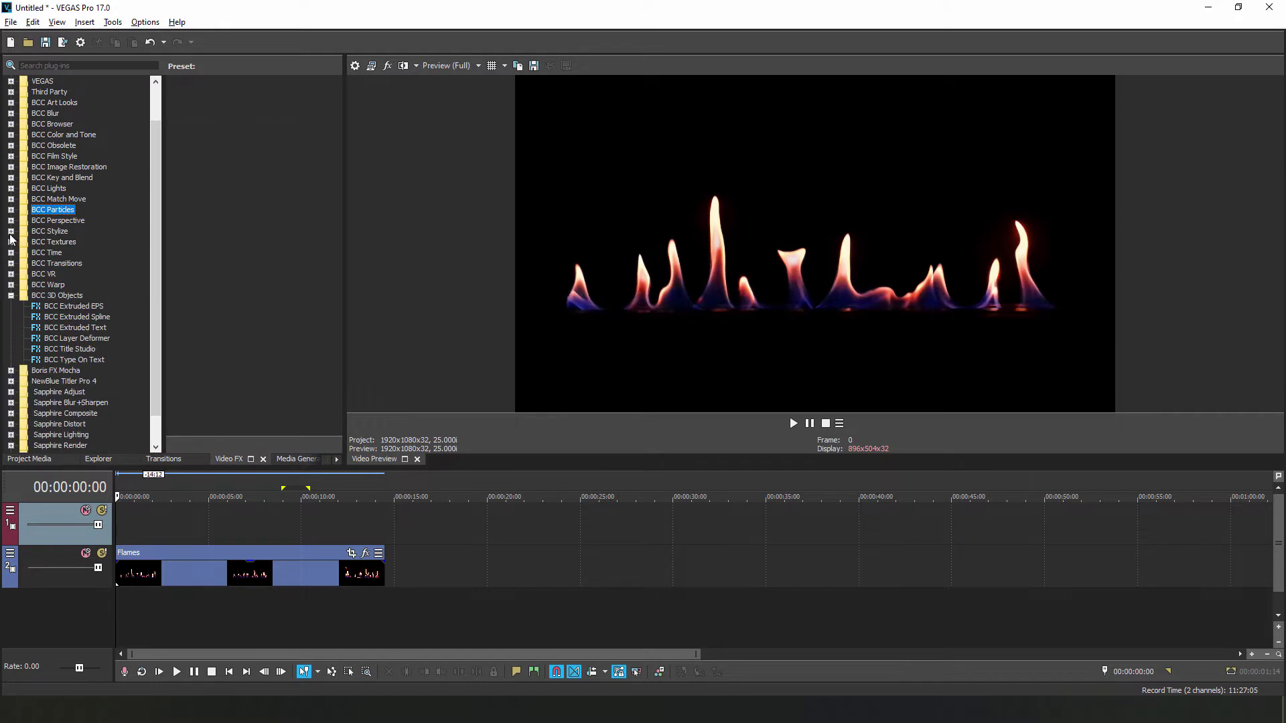
click(309, 571)
key(ctrl+c)
click(418, 497)
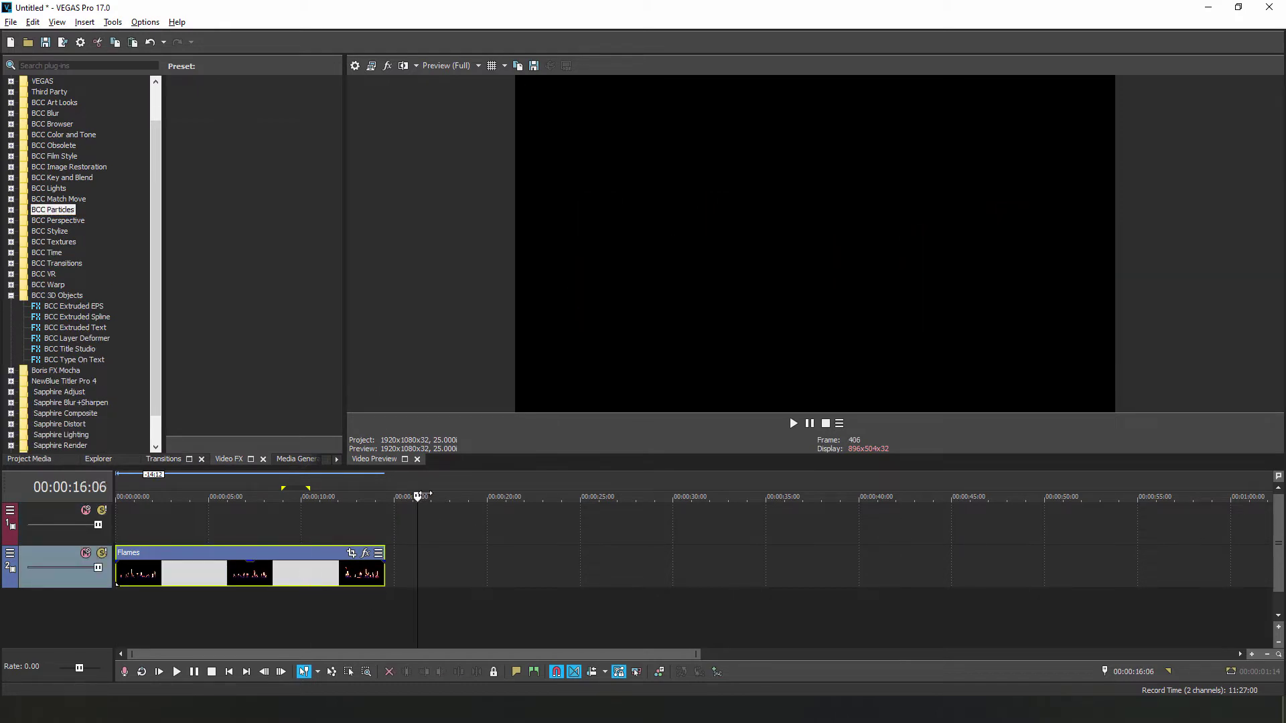
key(ctrl+v)
drag(485, 586, 187, 532)
- Apply BCC Title Studio to the top Flames clip and enlarge the Video Event FX panel
drag(75, 355, 252, 526)
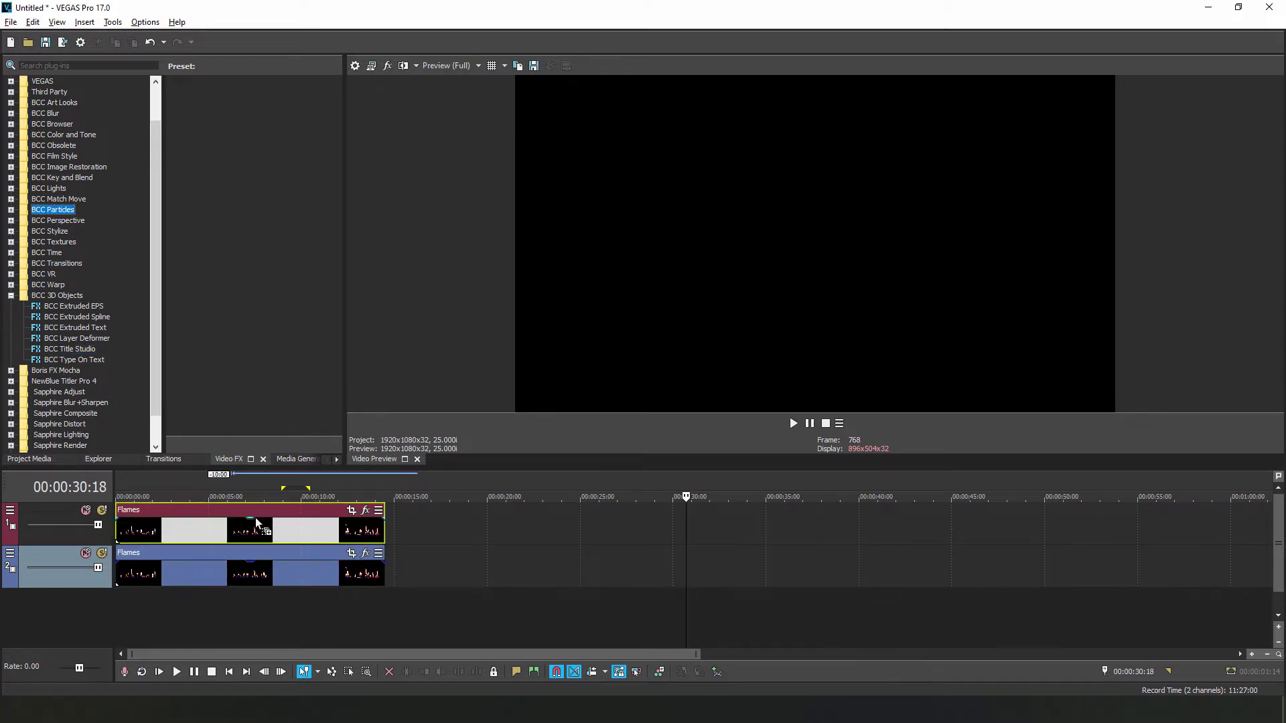
click(234, 486)
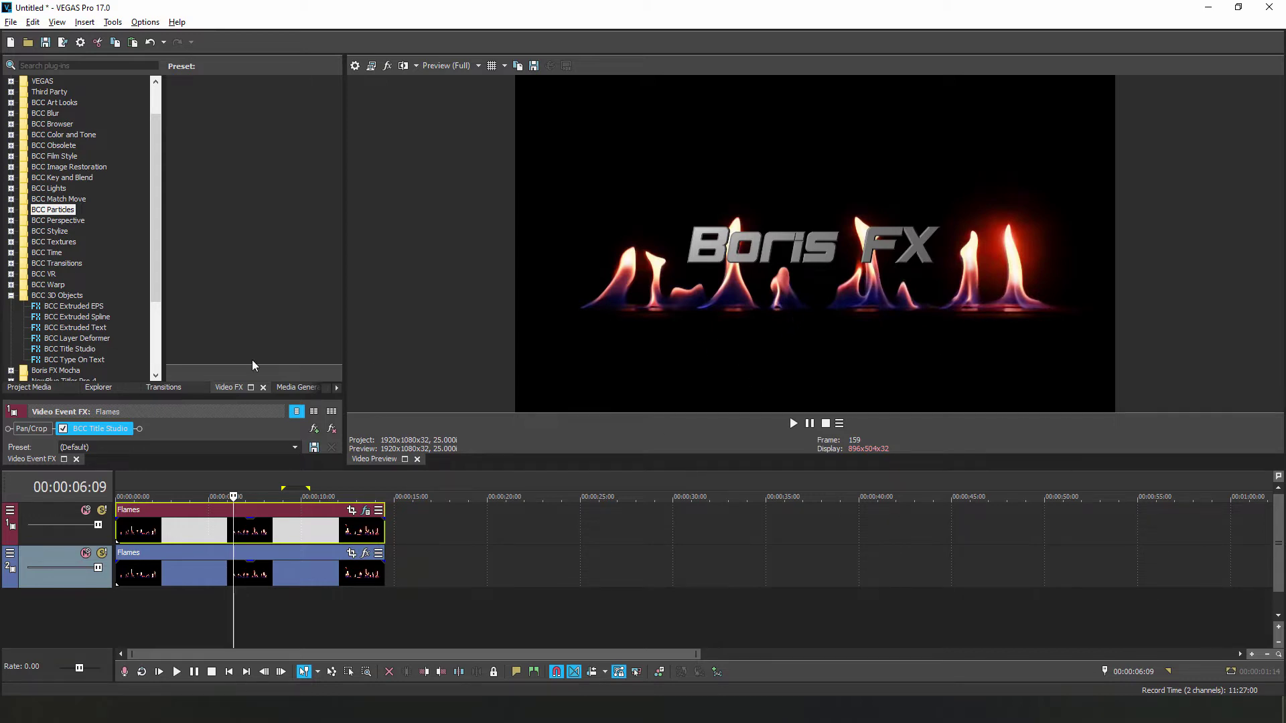
drag(185, 378, 184, 64)
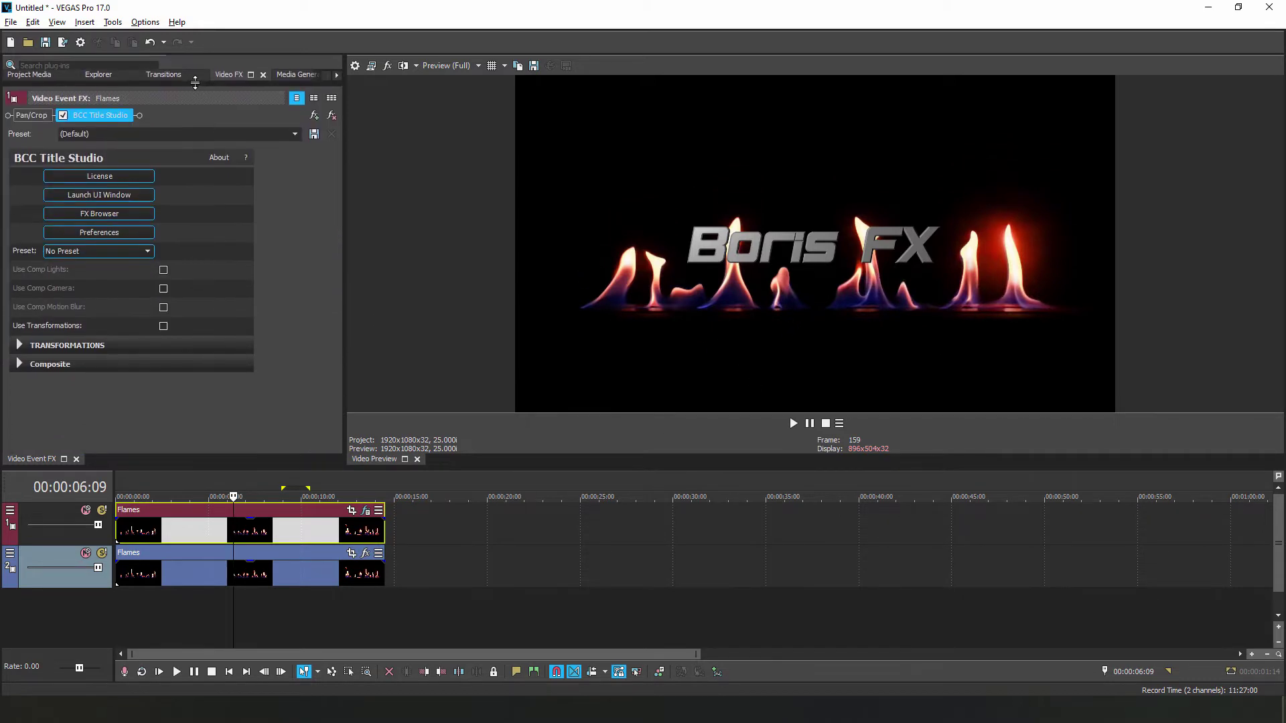
- In Title Studio, replace the Boris FX text with CONTINUUM
click(127, 194)
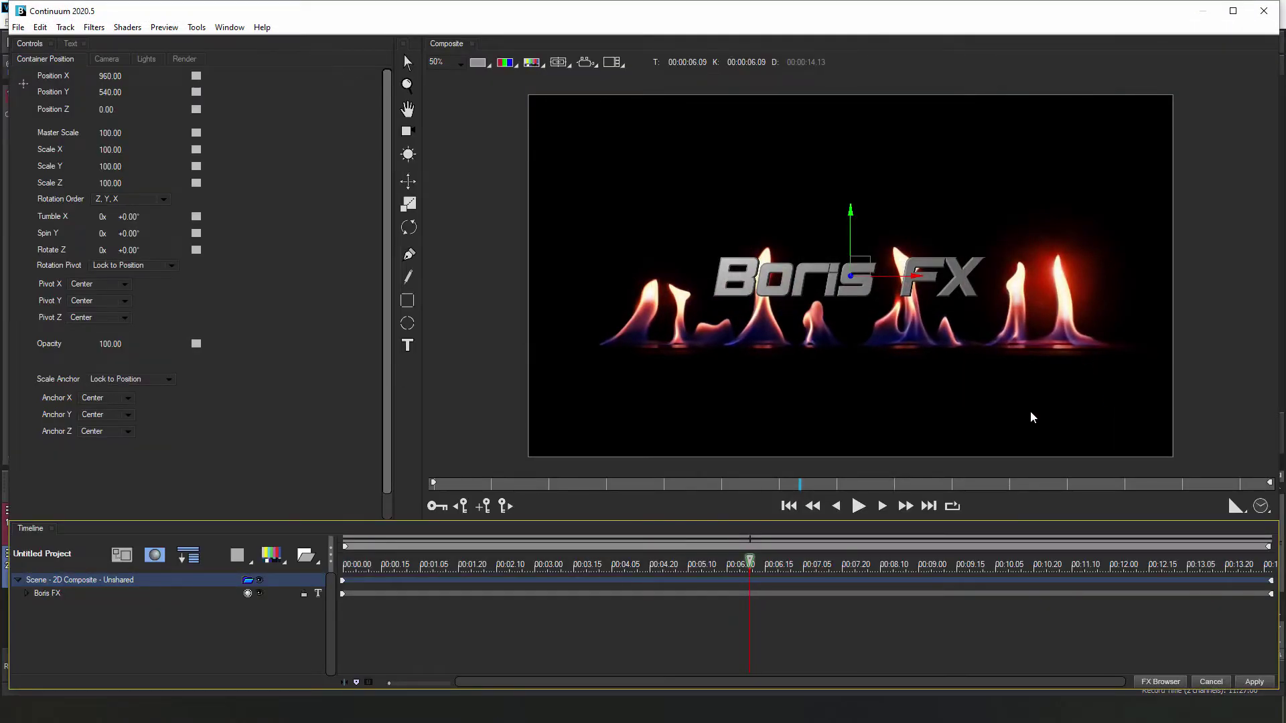
click(71, 43)
click(47, 593)
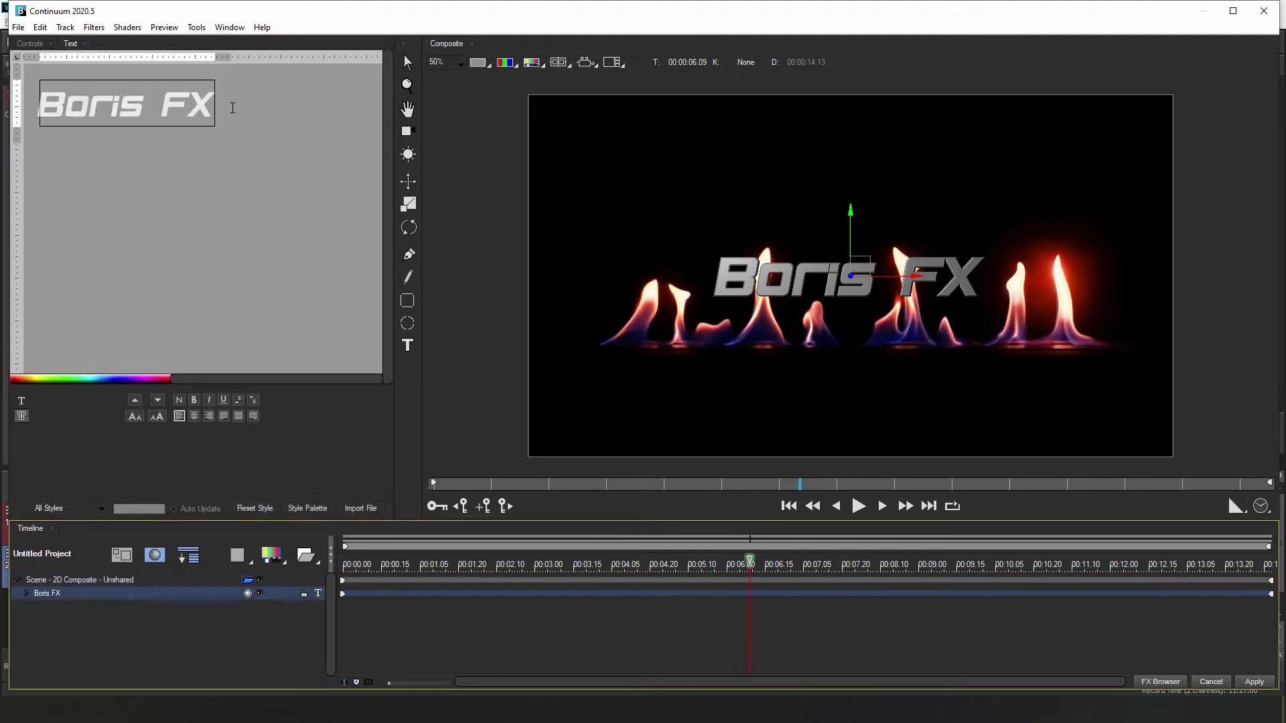
text(CONTINUUM)
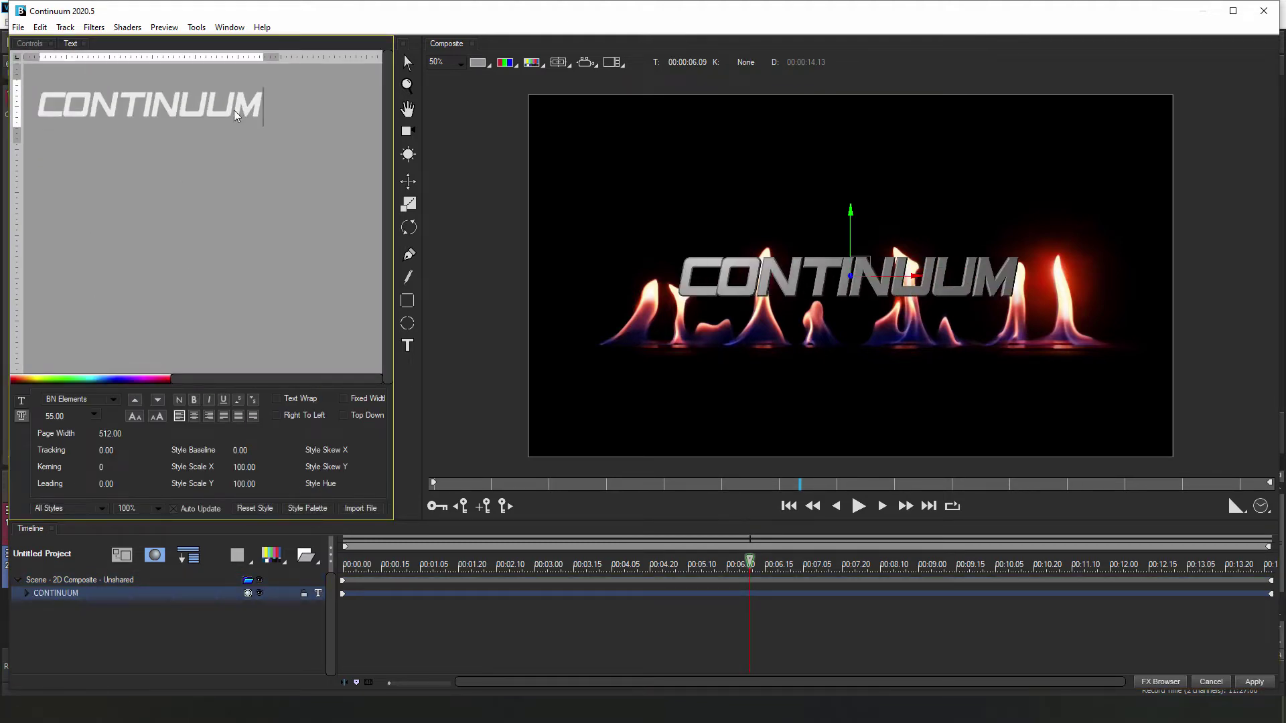
- Set the CONTINUUM letter tracking to 10
drag(282, 99, 6, 97)
click(106, 451)
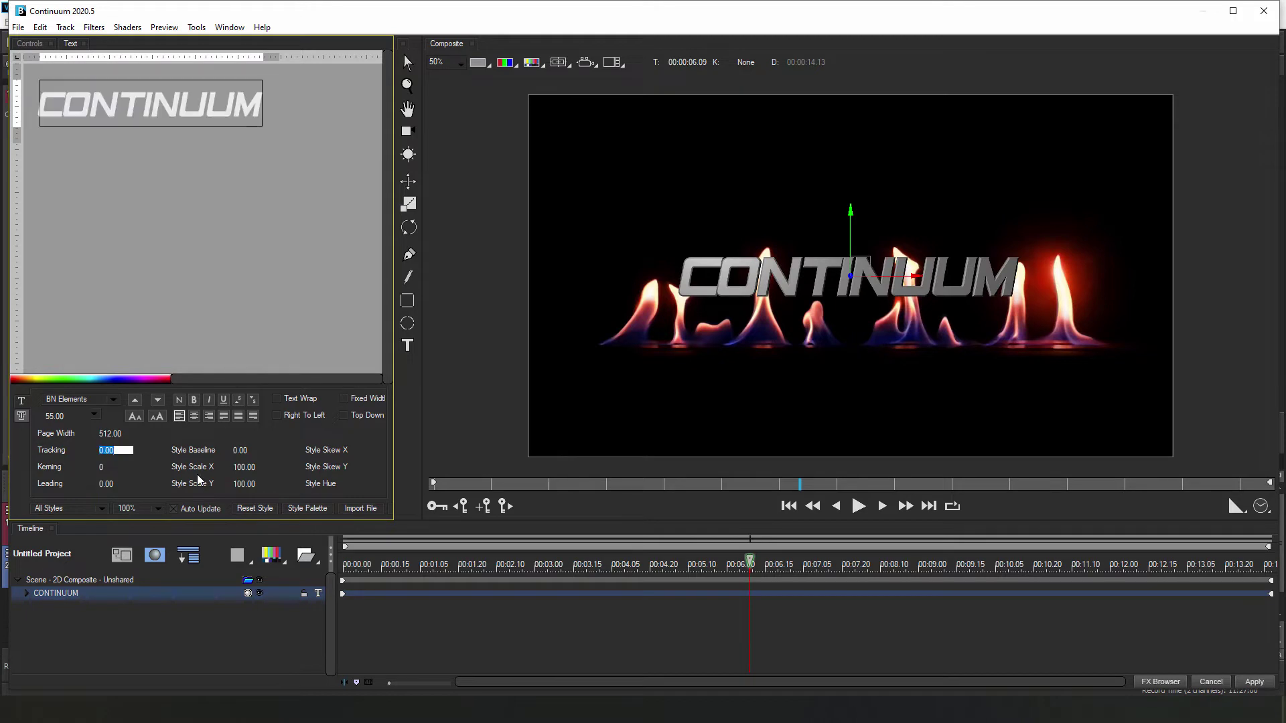
text(10)
key(Return)
- Keep font size 55, lower CONTINUUM into the flames, and expand its Timeline layer
click(113, 400)
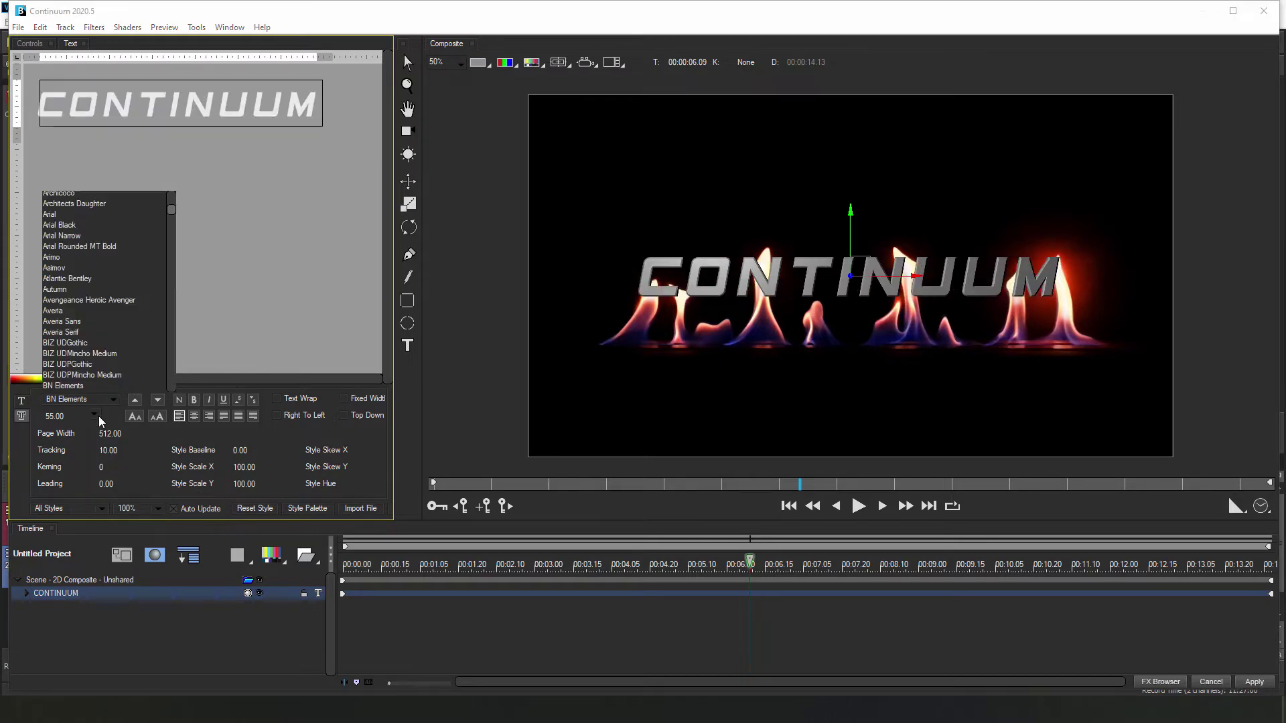
click(96, 417)
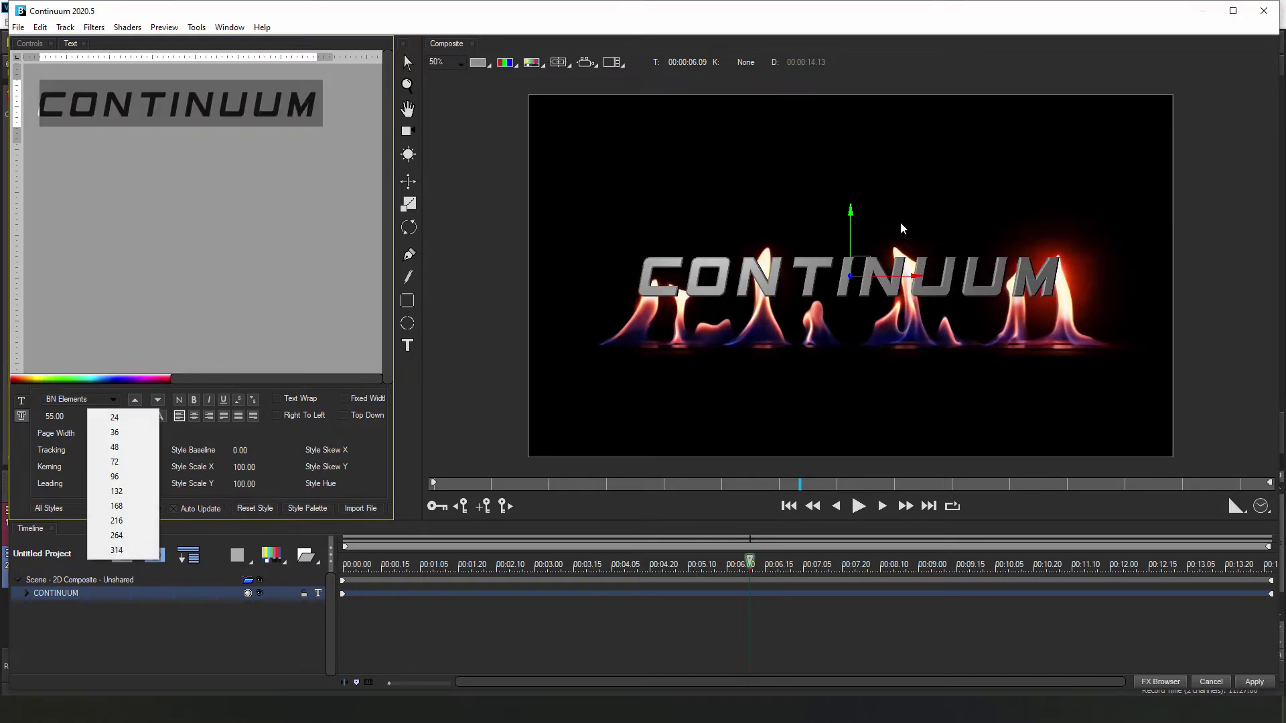
click(851, 214)
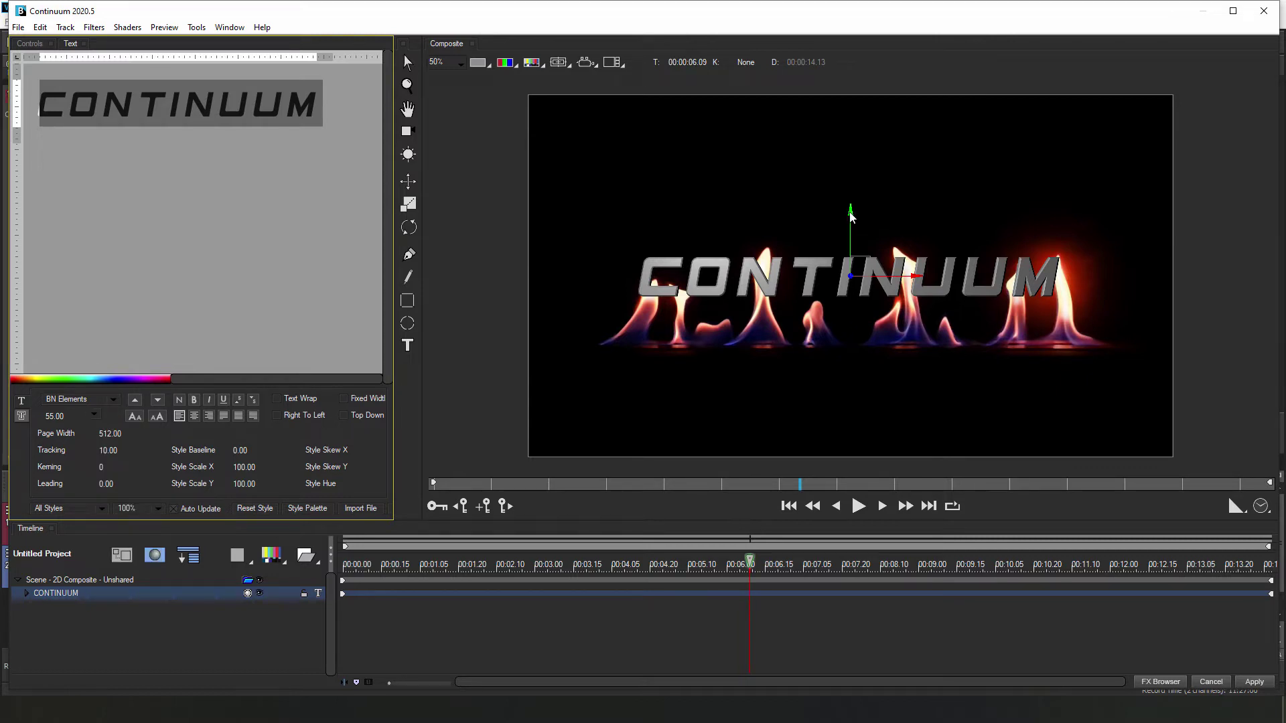
drag(851, 226, 852, 274)
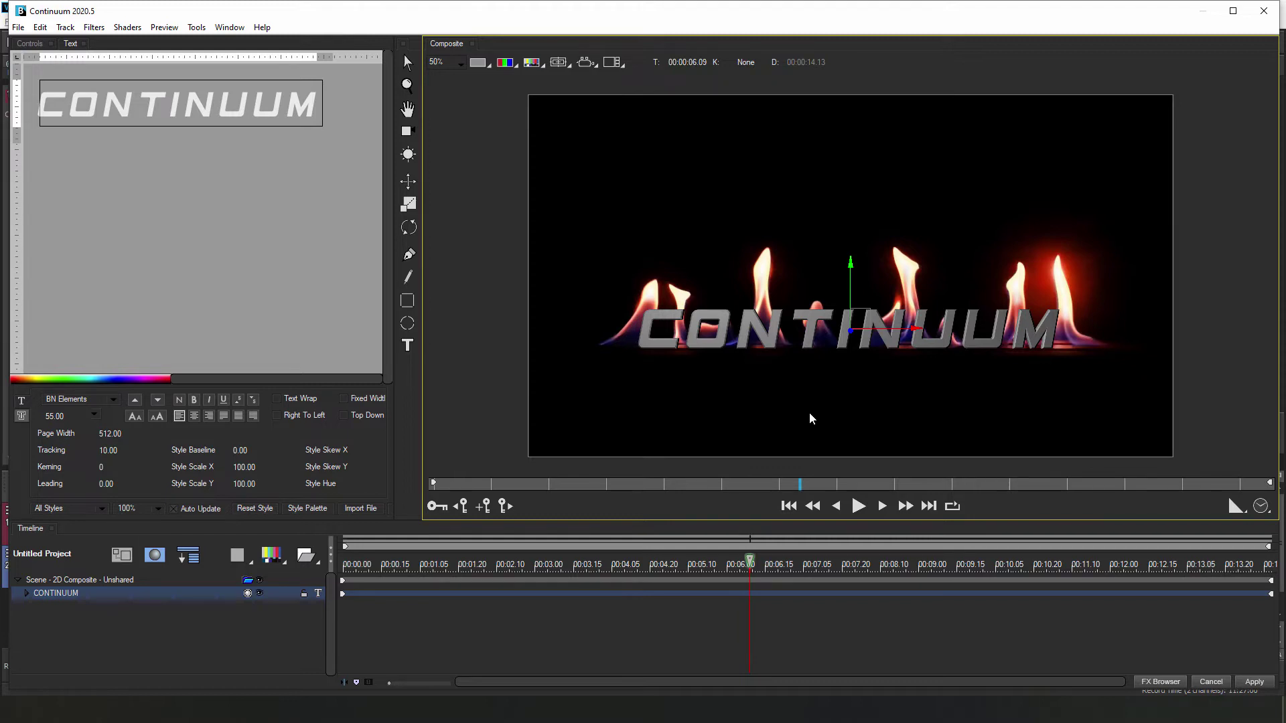
click(24, 596)
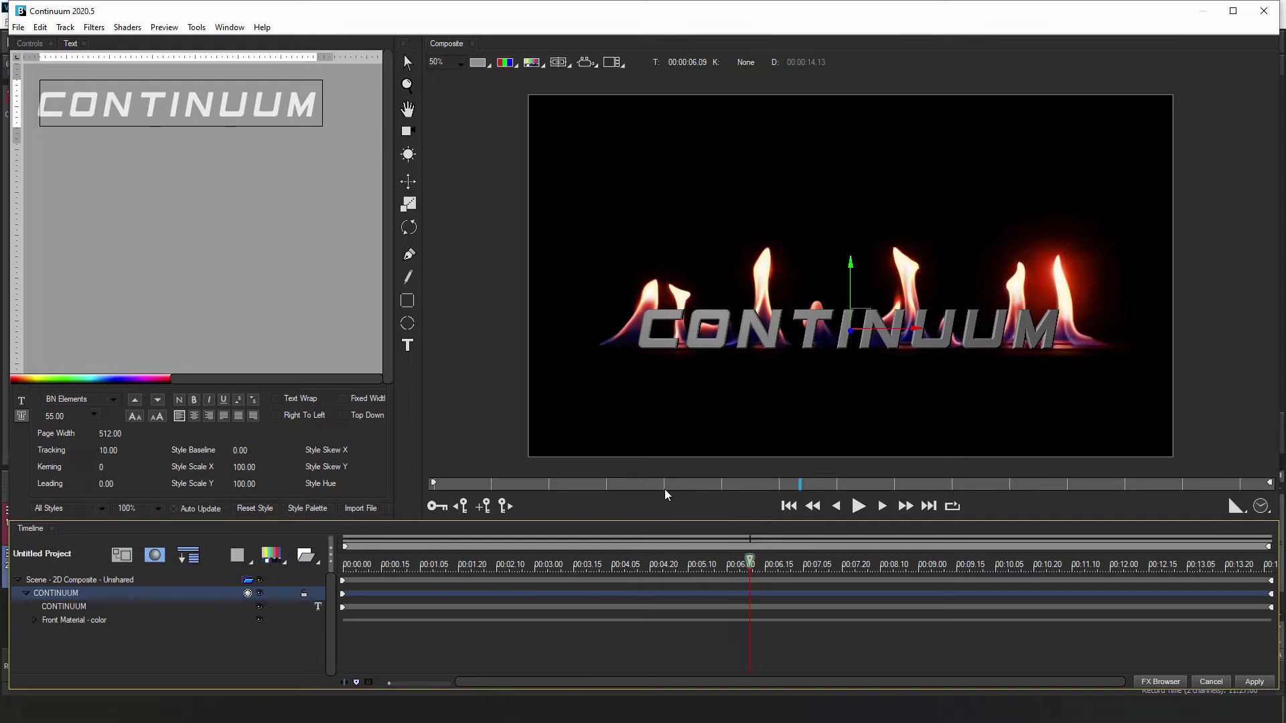
- Set the front material shader Type of CONTINUUM to texture and preview it from 2 s
click(66, 619)
click(33, 620)
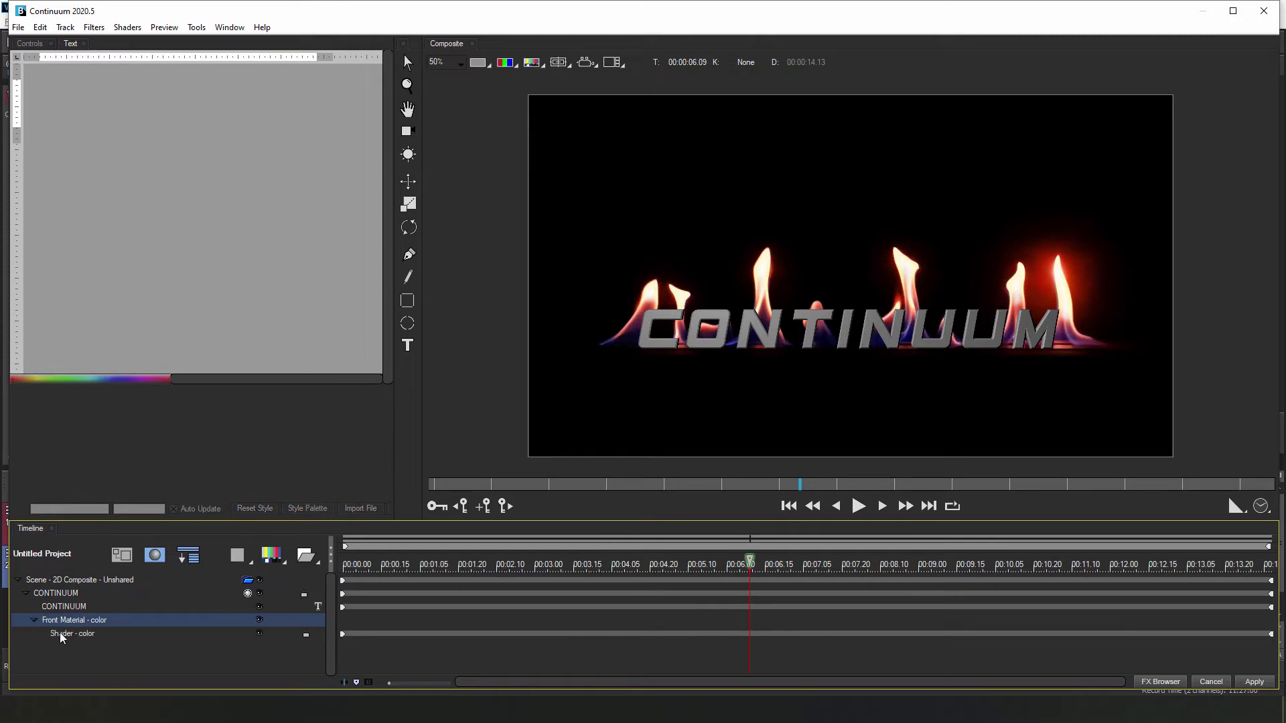
click(67, 635)
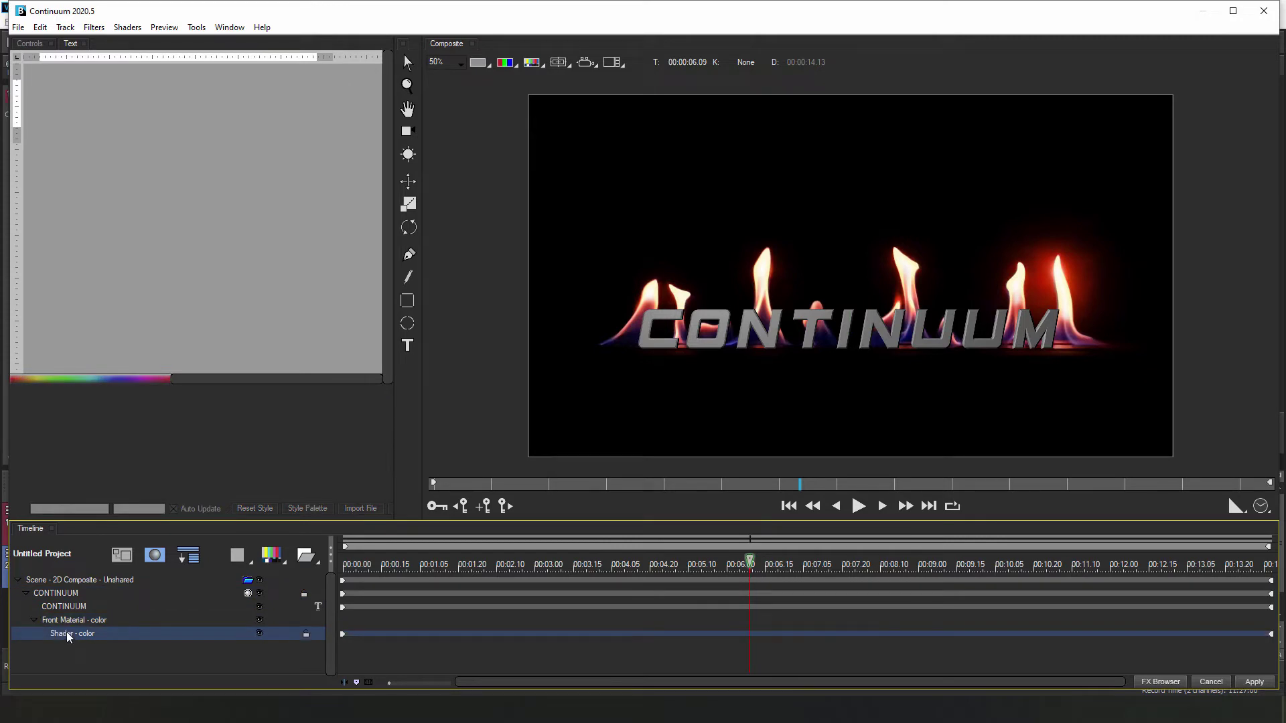
click(28, 44)
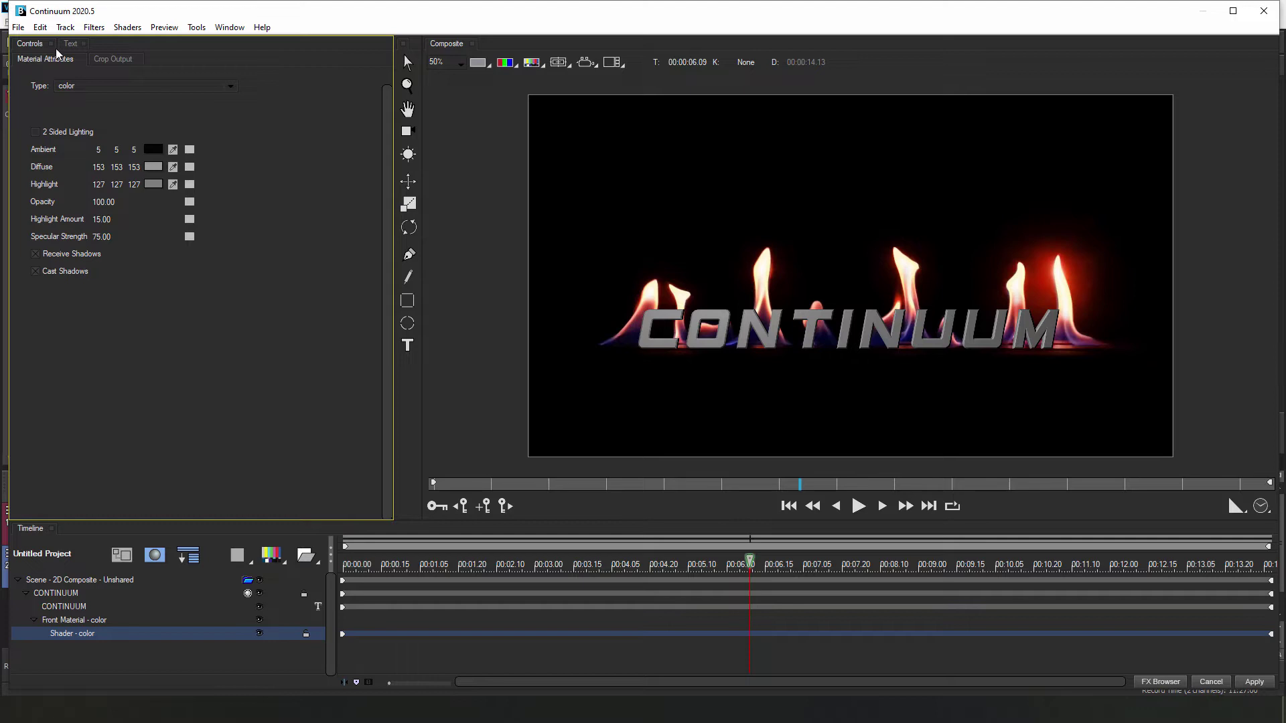
click(230, 86)
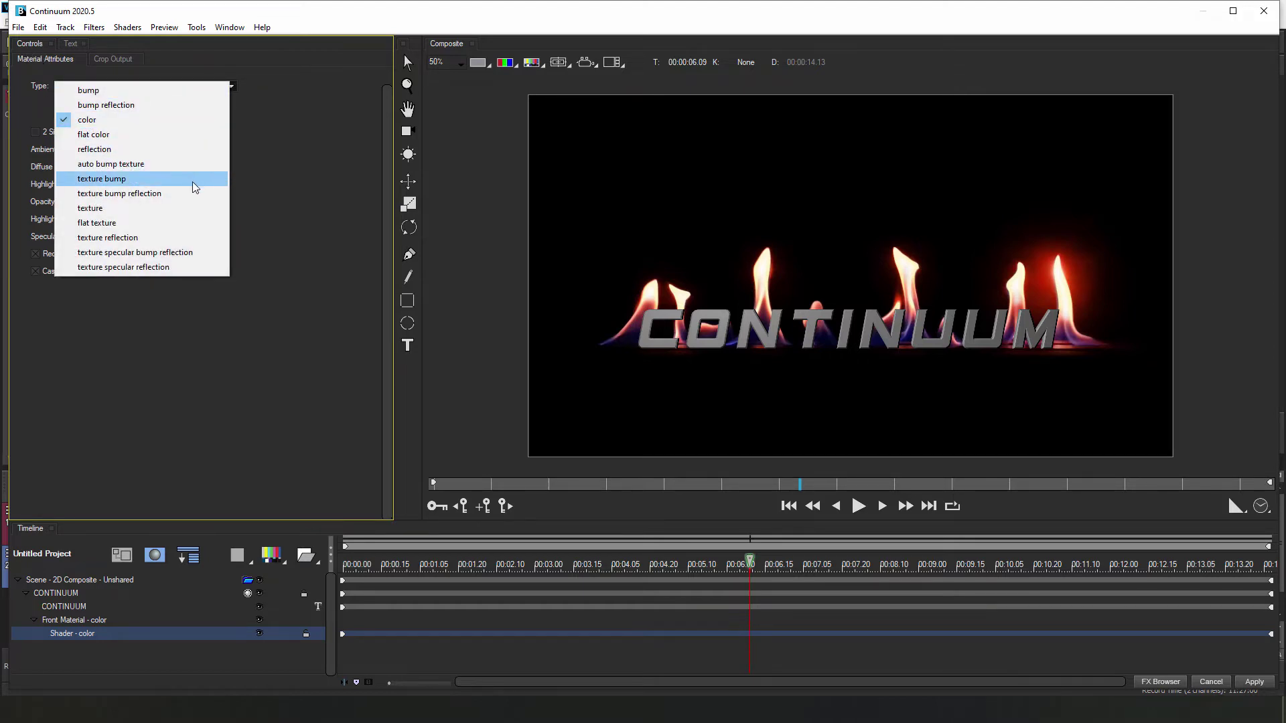
click(186, 207)
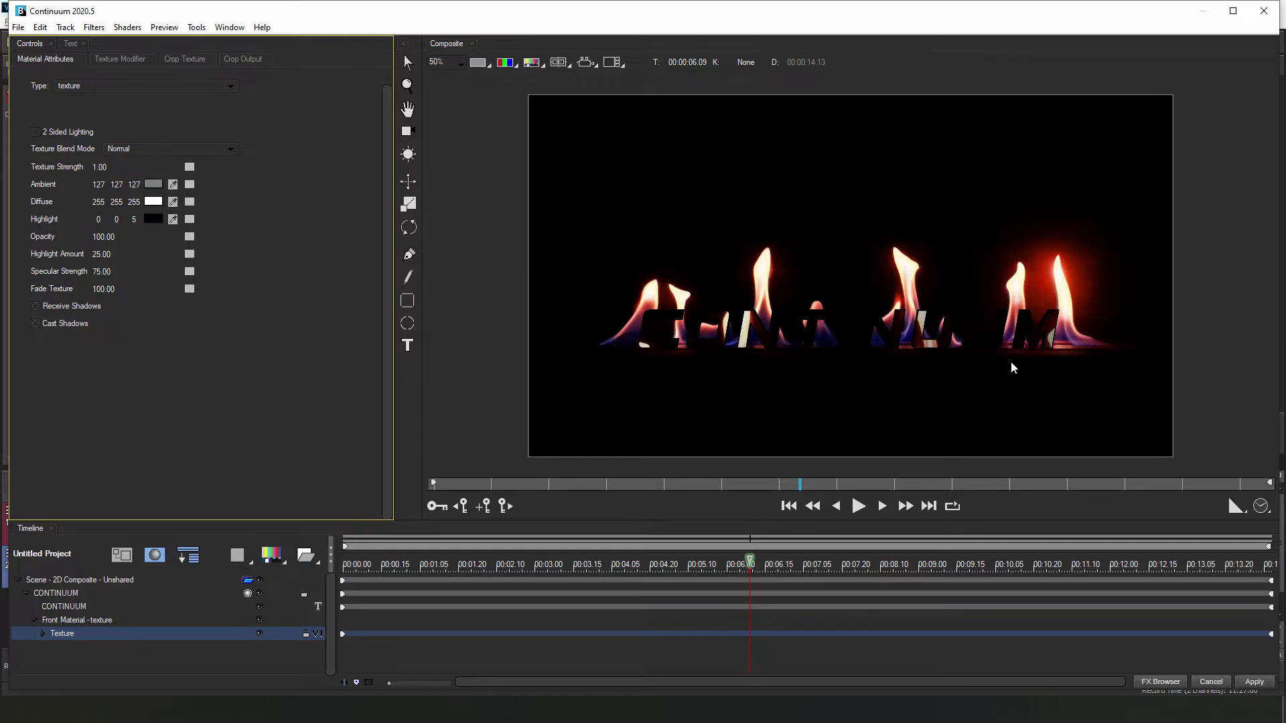
click(484, 565)
key(space)
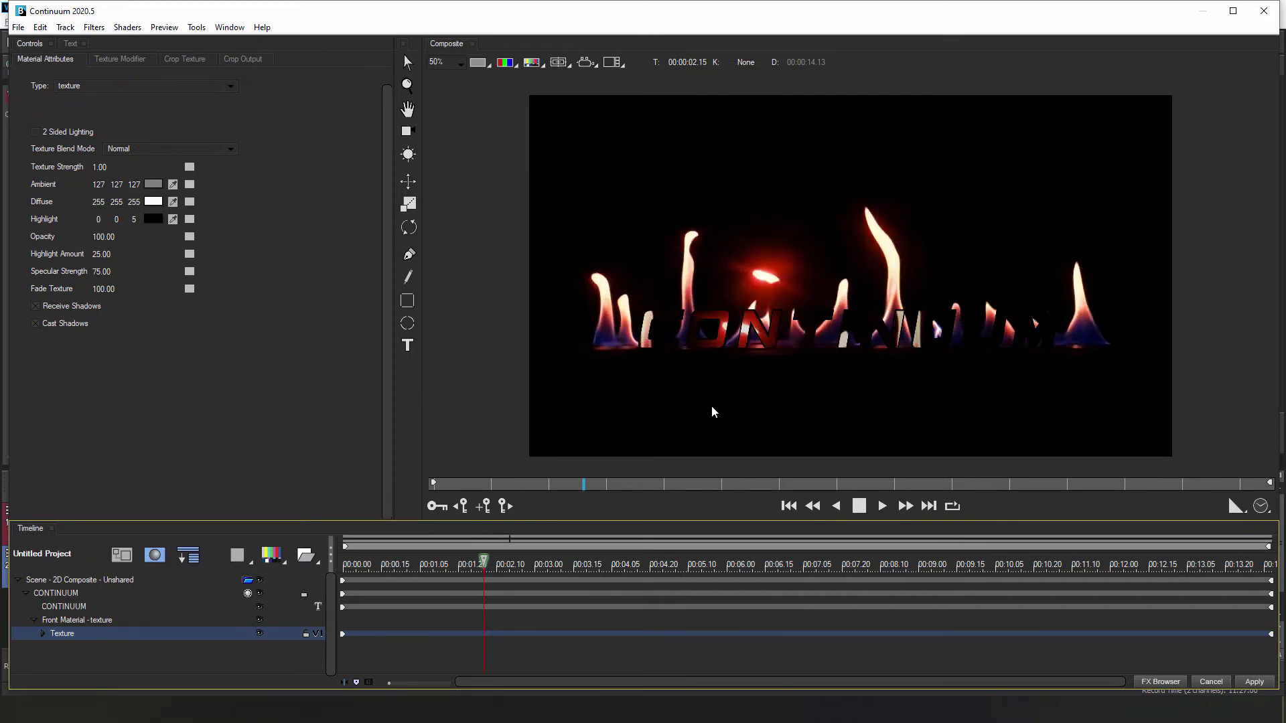
key(space)
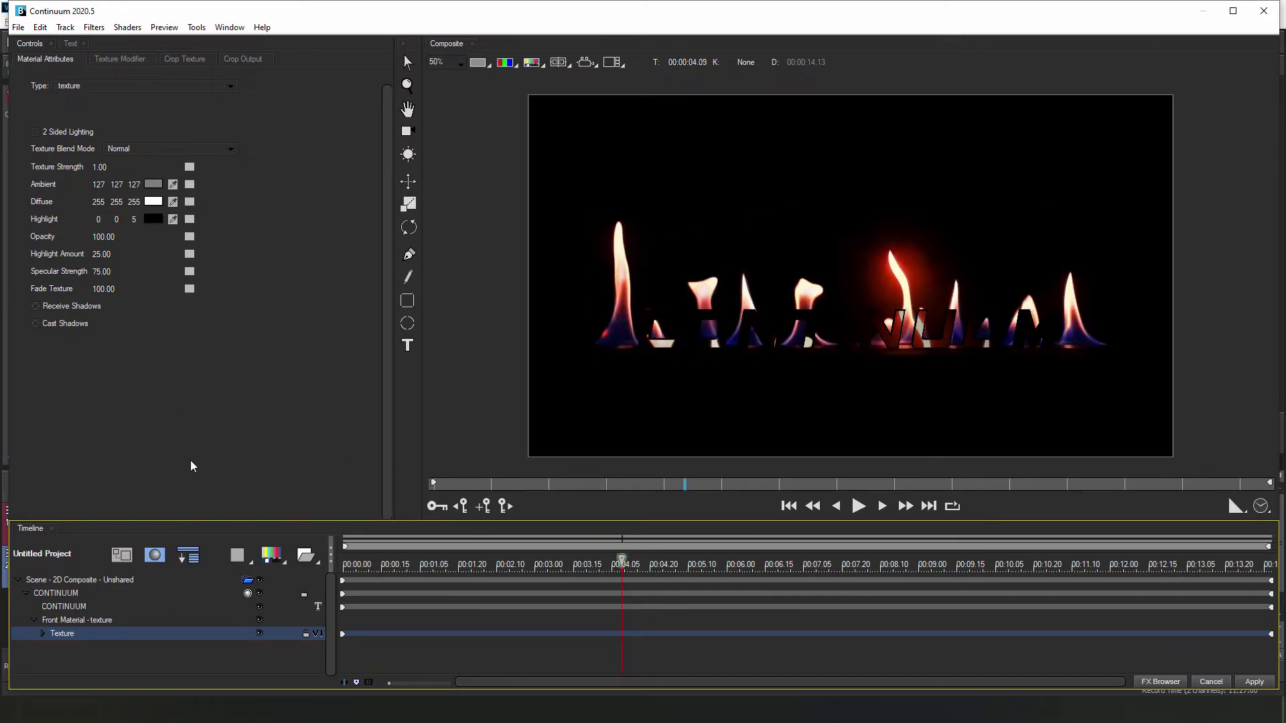
- Turn on the CONTINUUM drop shadow with a pink shadow colour
click(64, 594)
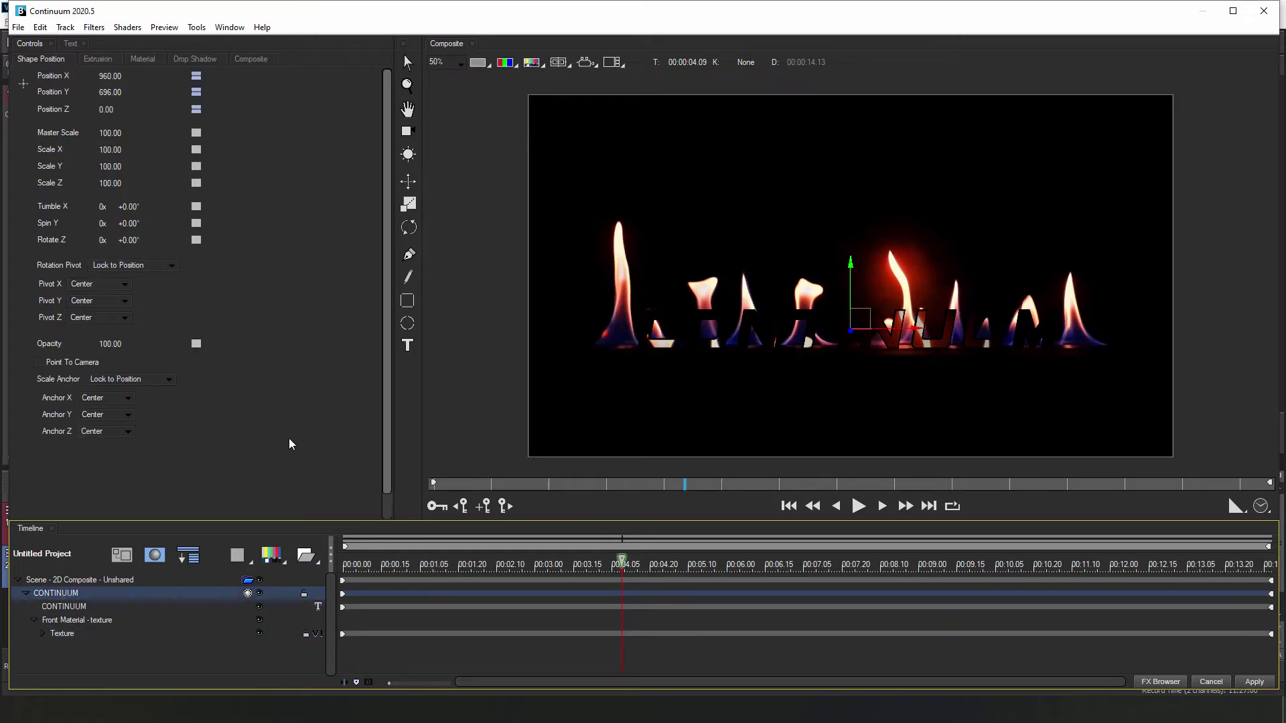
click(198, 61)
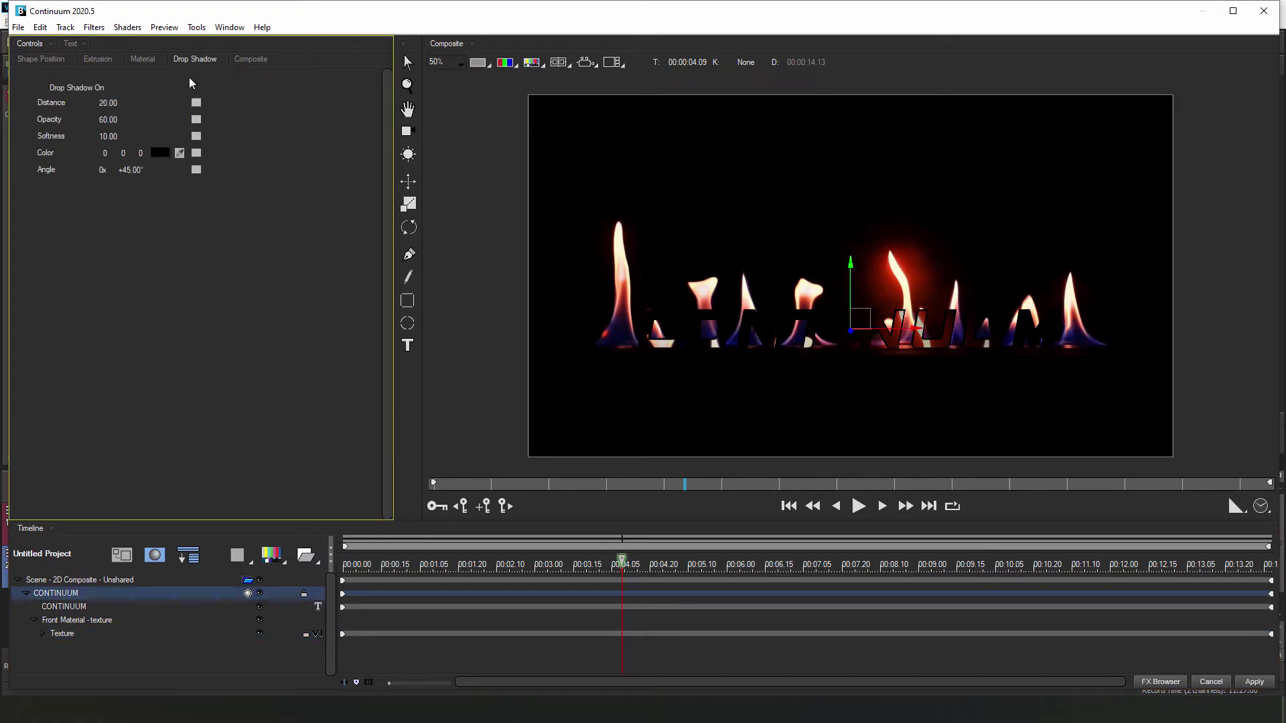
click(43, 89)
click(163, 154)
click(28, 79)
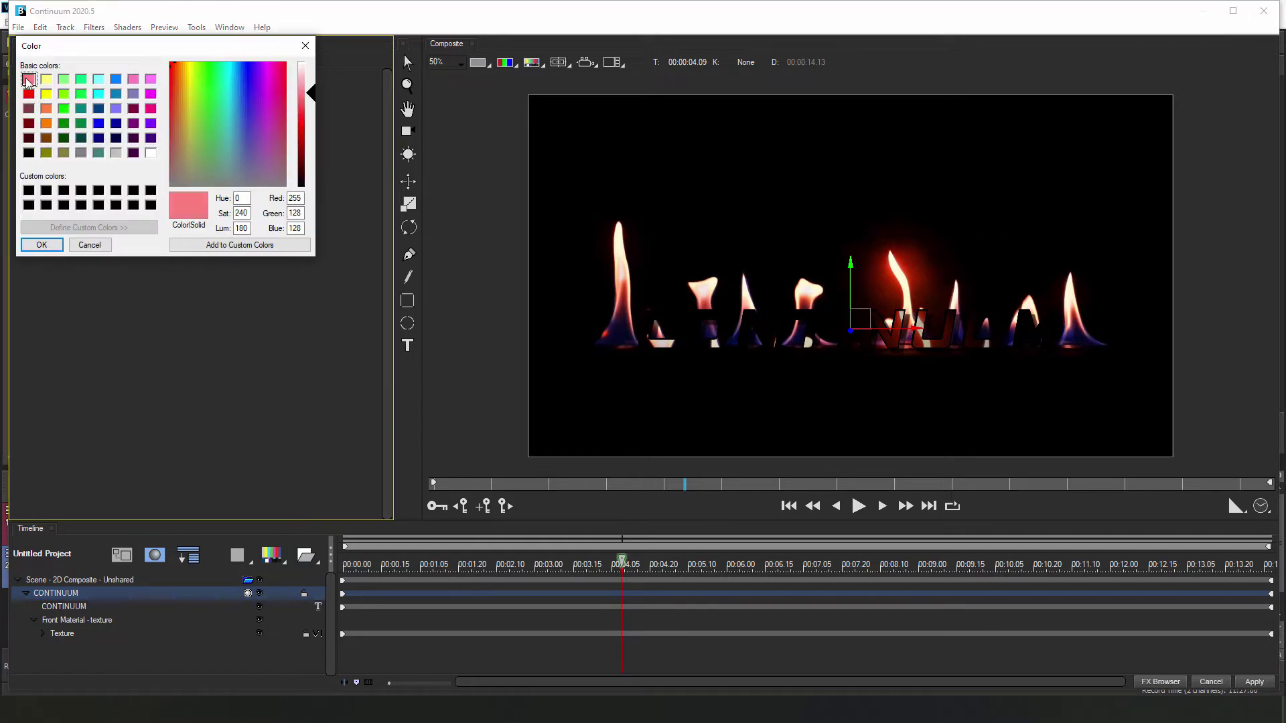
click(45, 244)
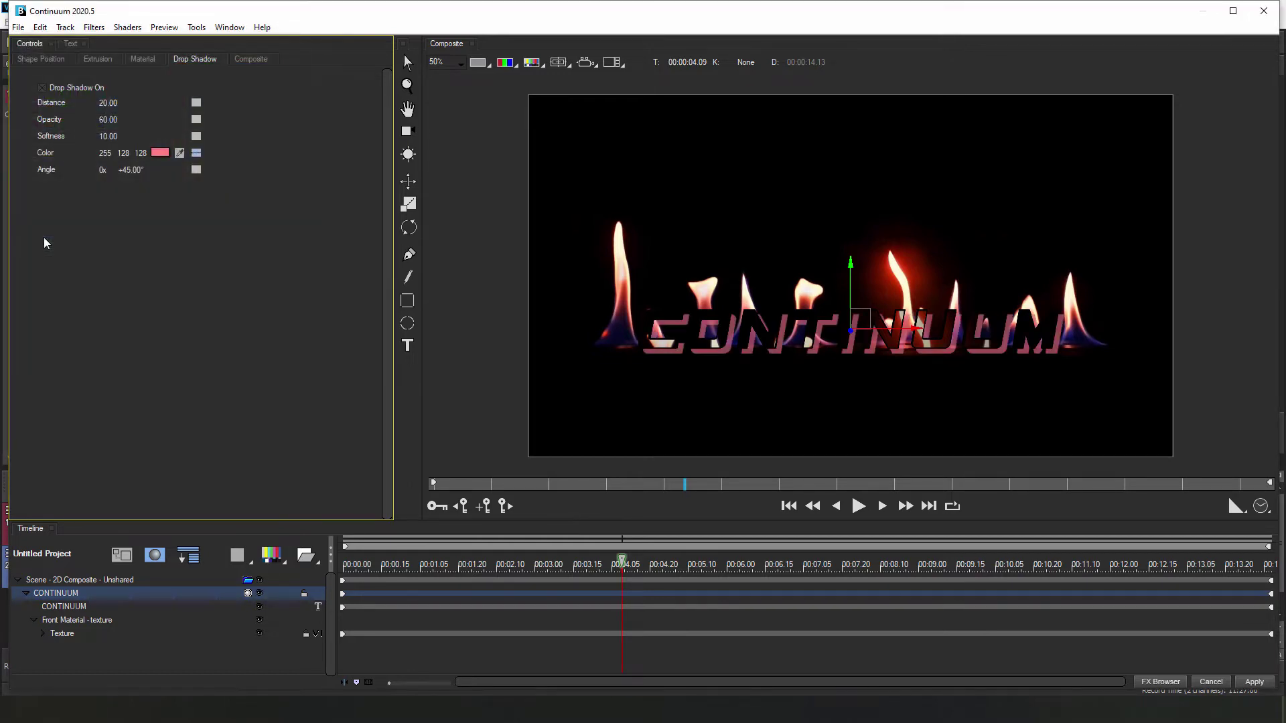
- Set the drop shadow to distance 2, opacity 67, softness 20 and angle -160°
drag(107, 103, 91, 103)
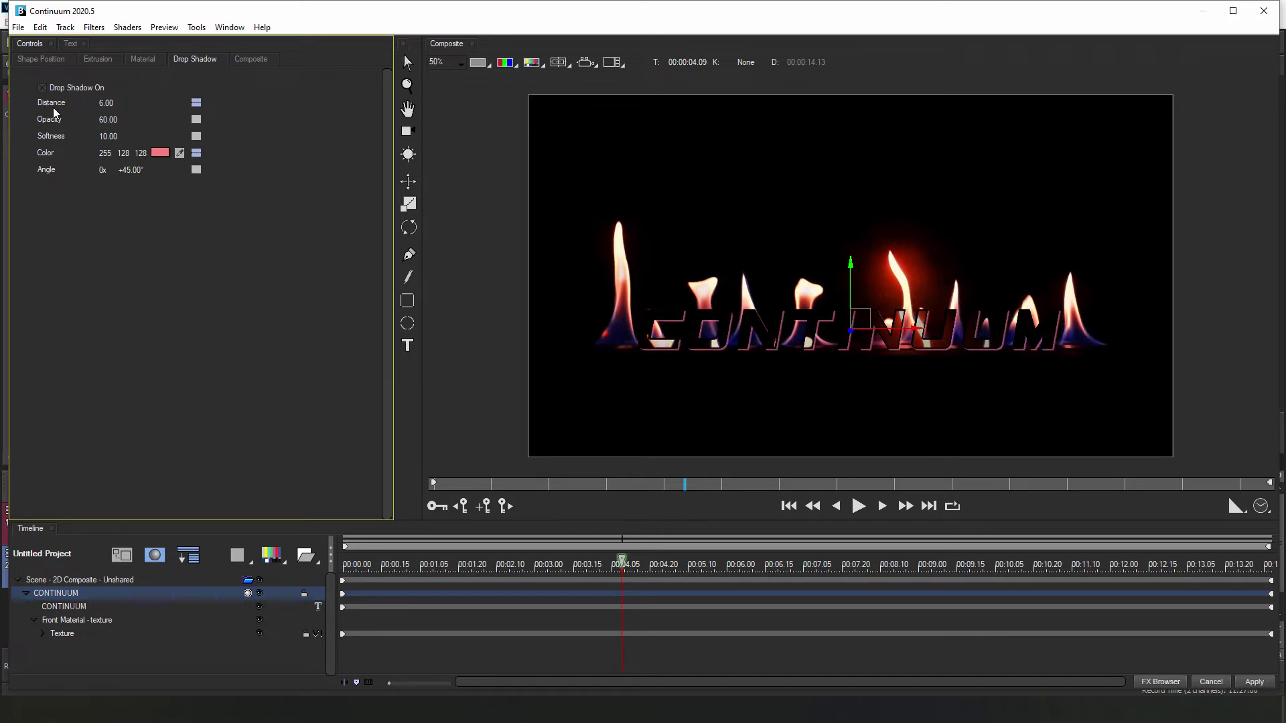
click(109, 103)
text(2)
key(Tab)
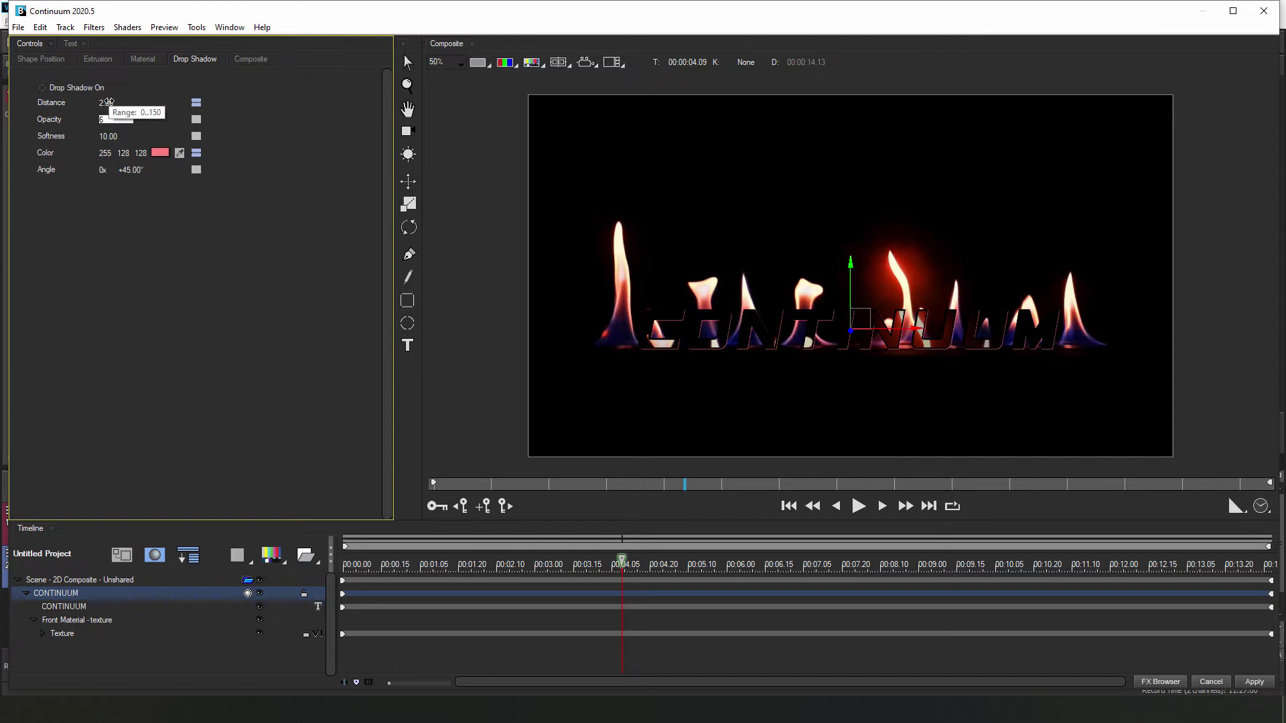
key(Tab)
text(20)
key(Return)
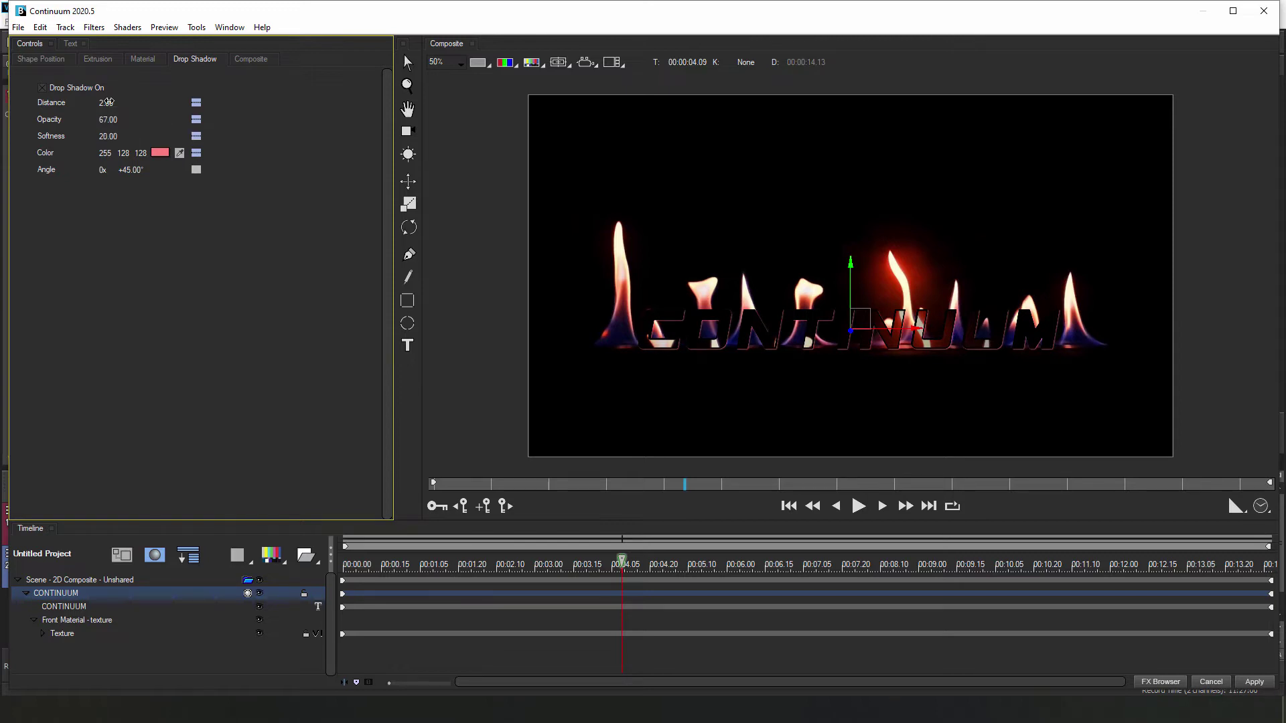
click(132, 170)
key(Return)
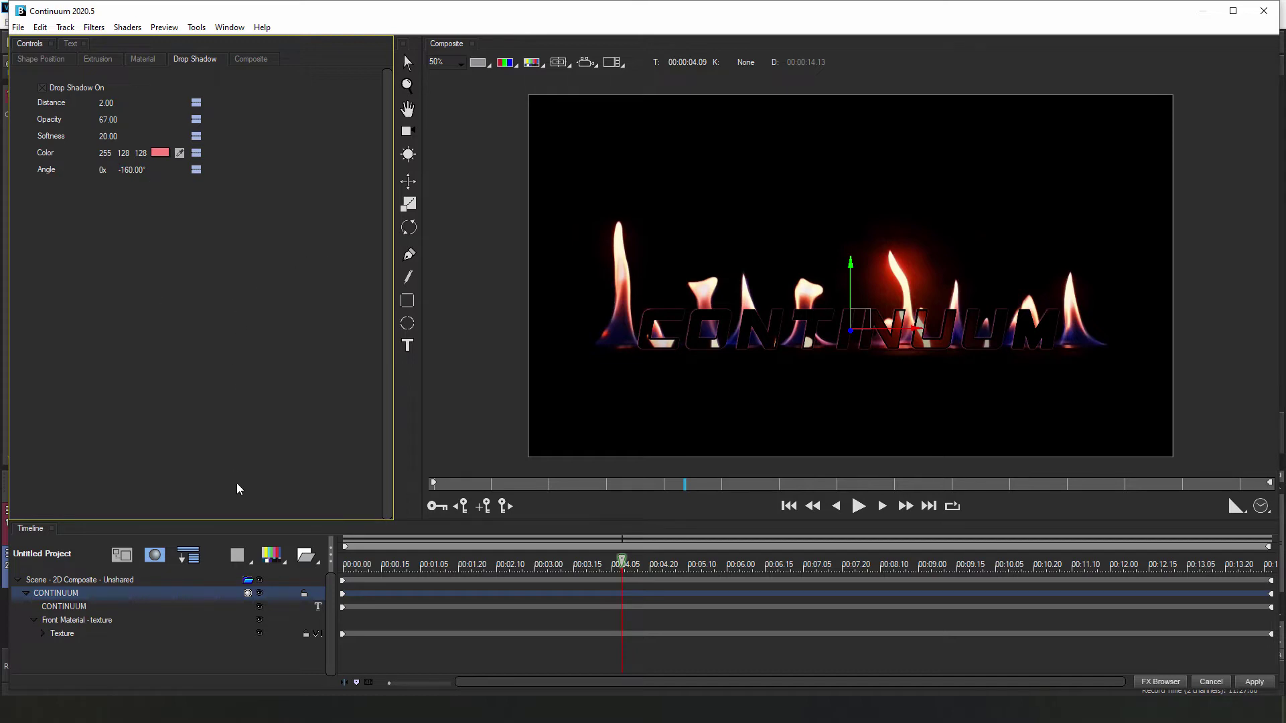
- Raise the Scene - 2D Composite ambient light to 100
click(97, 580)
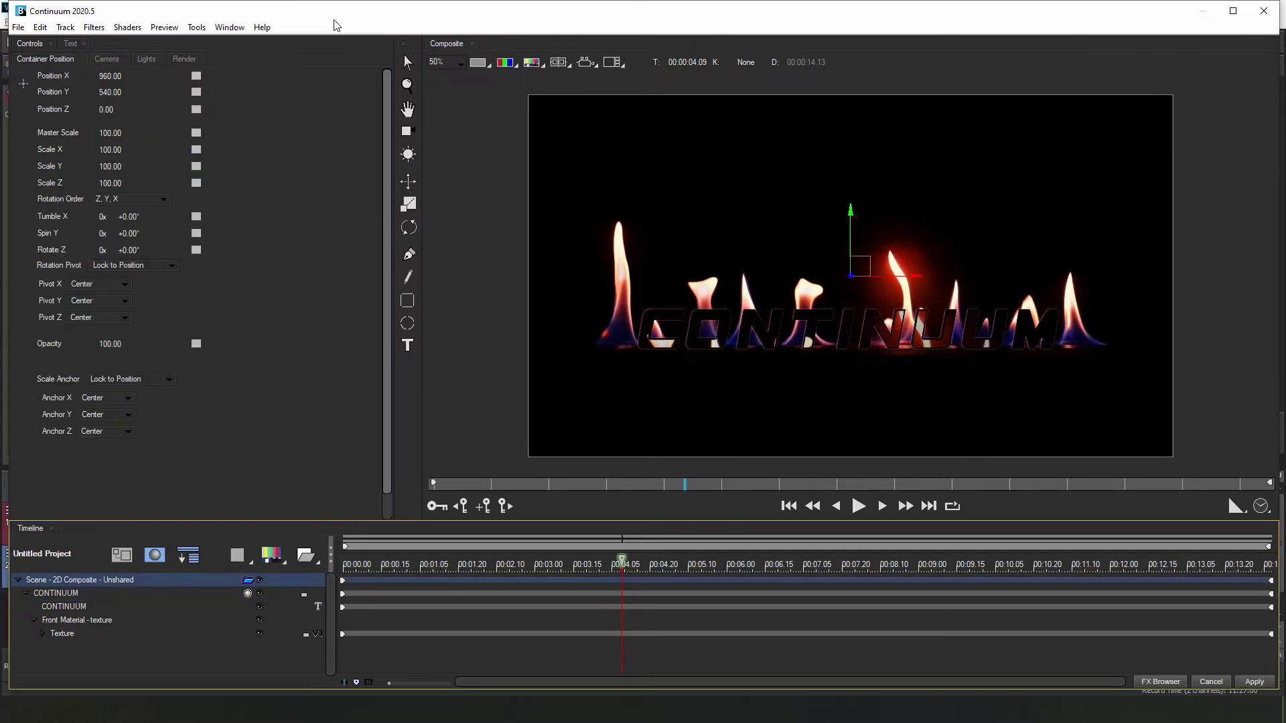
click(153, 59)
drag(130, 80, 322, 73)
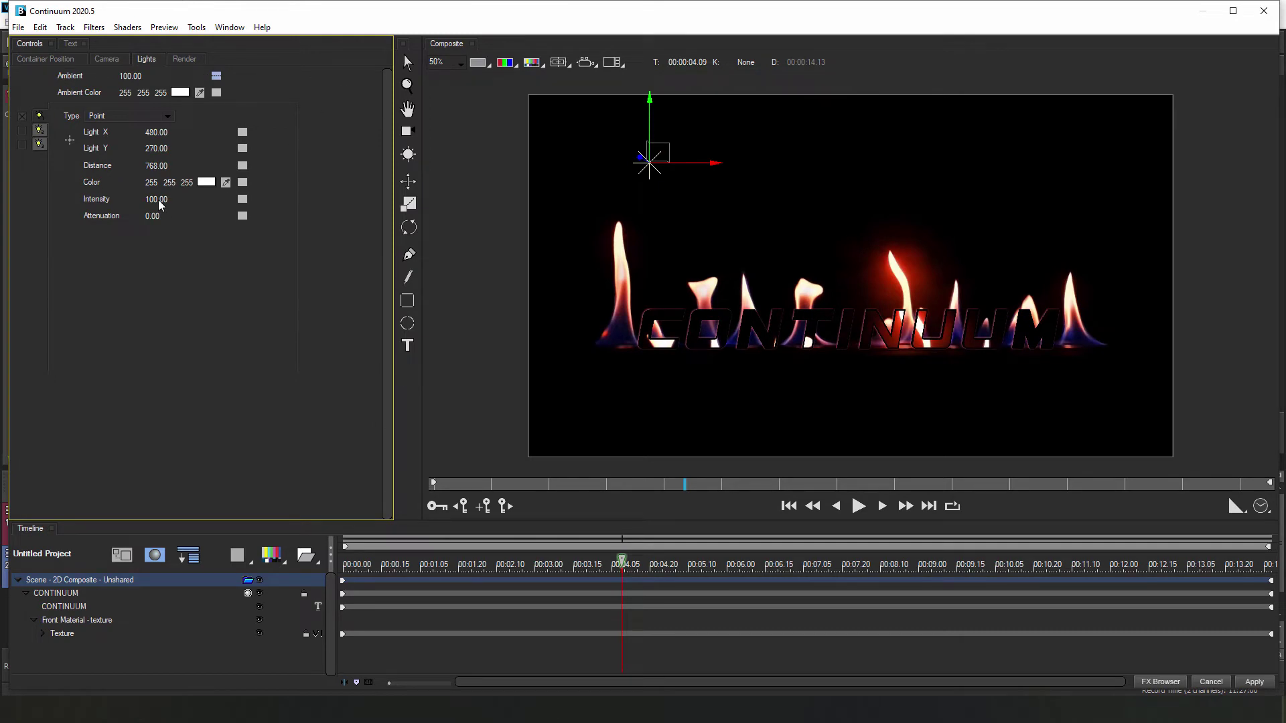
- Move the point light onto the title at intensity 318, preview, and apply to VEGAS
drag(159, 201, 197, 200)
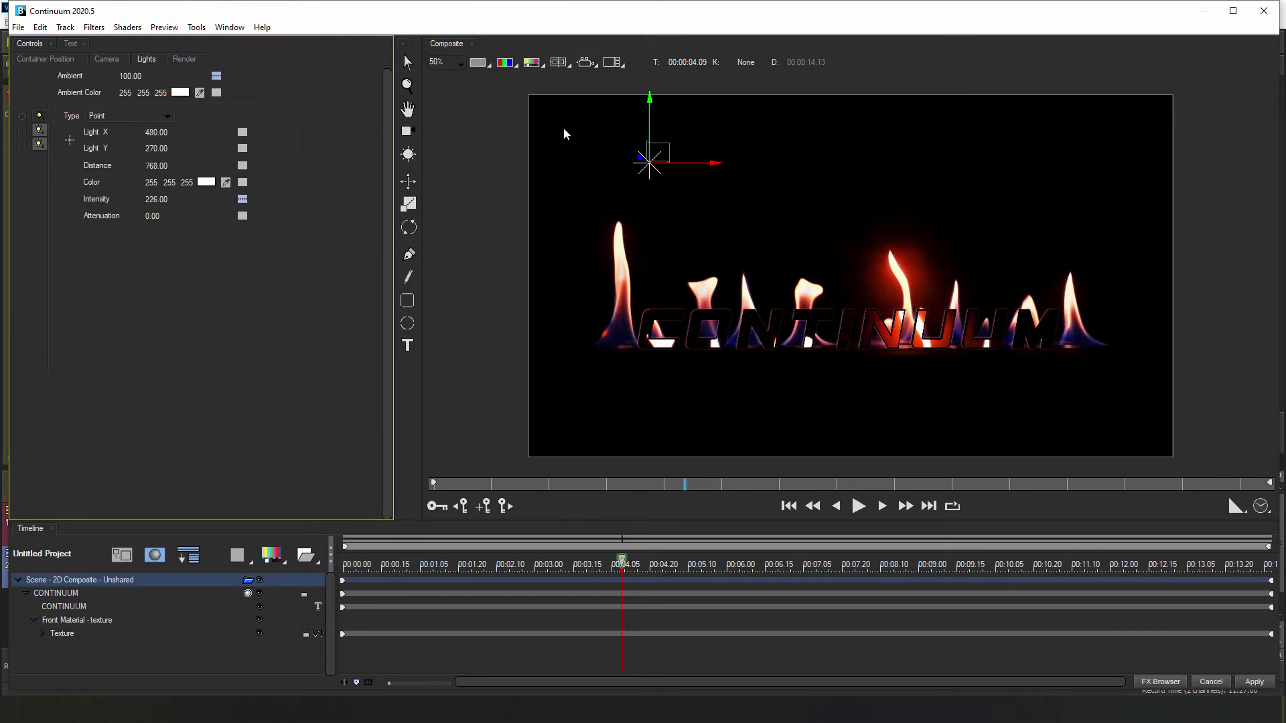
drag(663, 158, 749, 331)
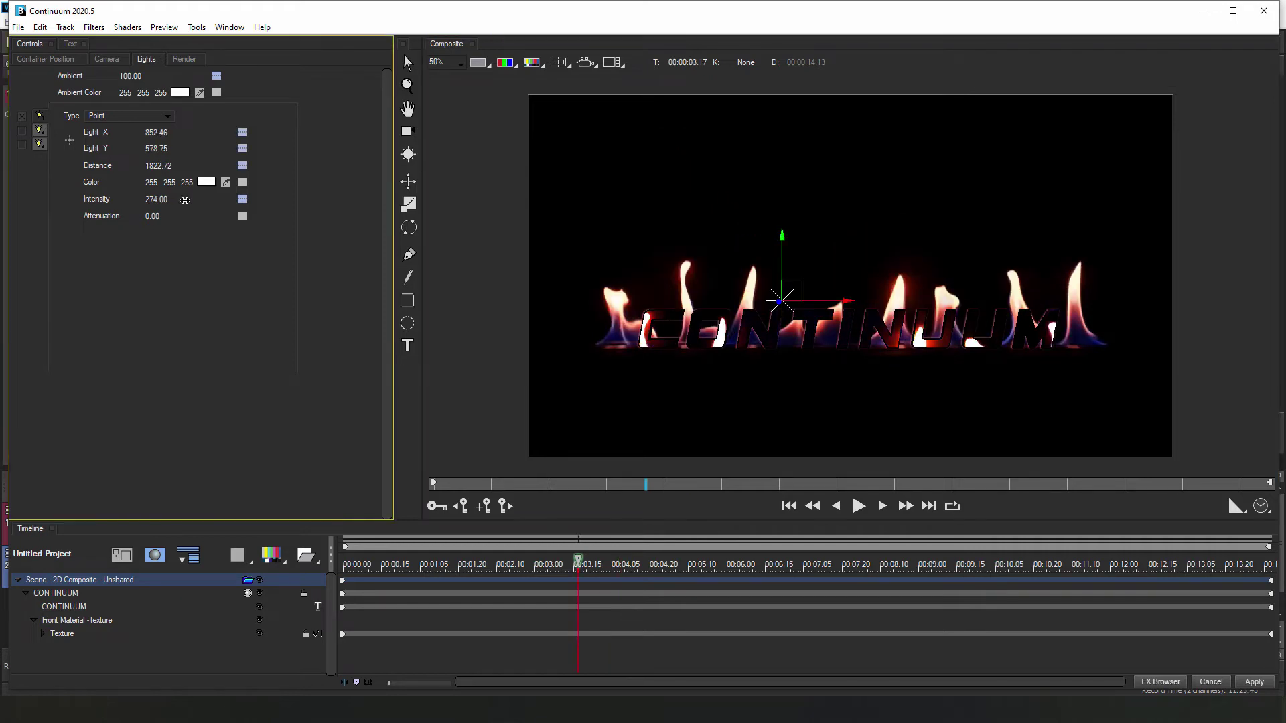
drag(201, 195, 199, 195)
key(space)
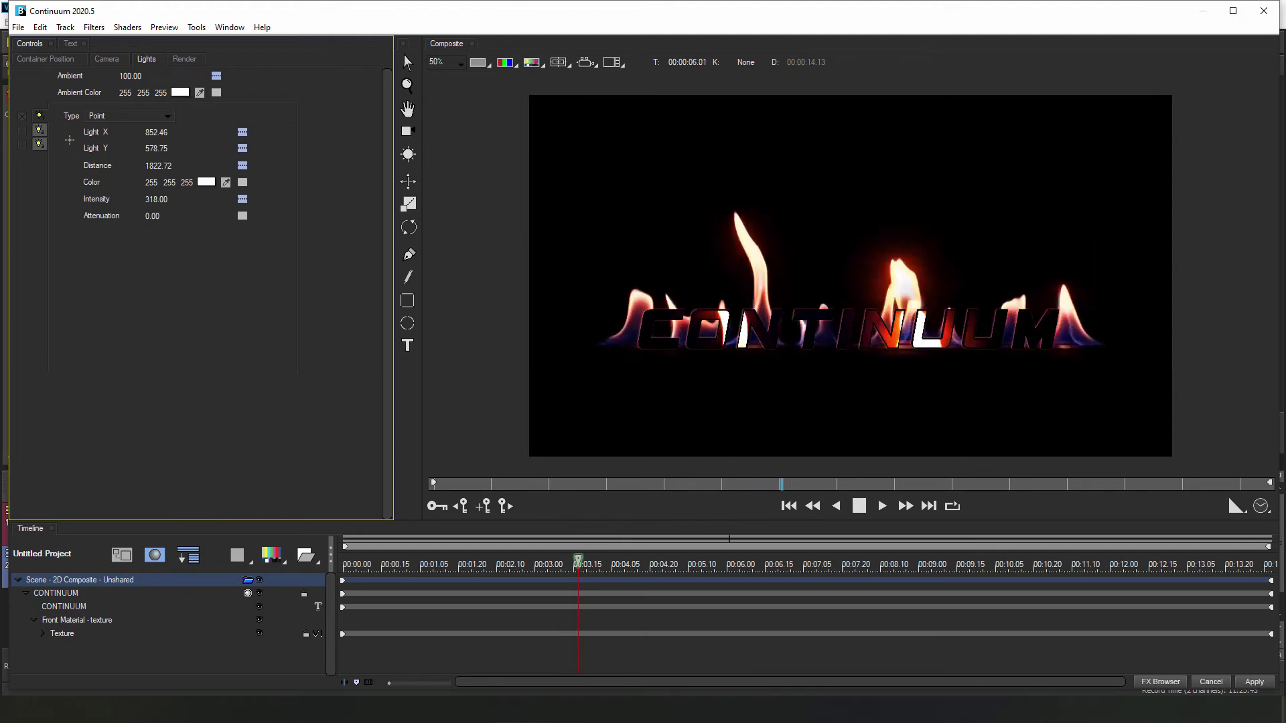
key(space)
click(1255, 682)
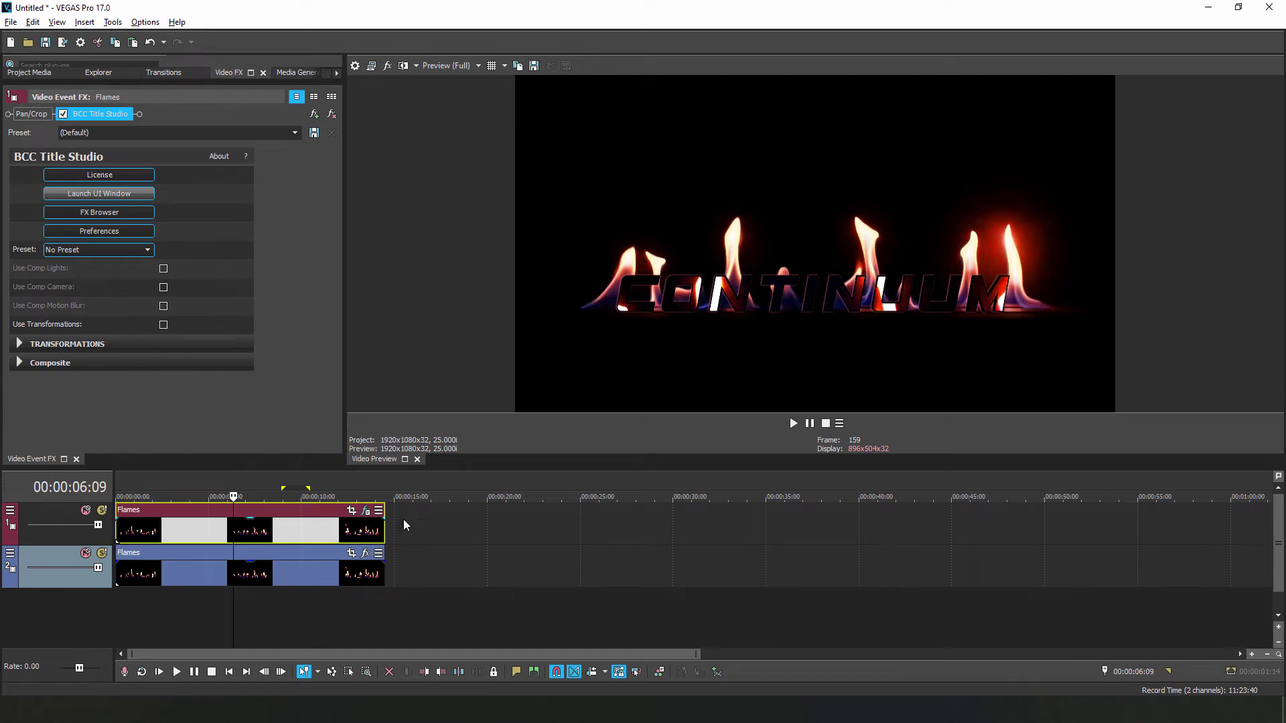
- Insert a new video track and move the Flames event up to the top track
right_click(435, 533)
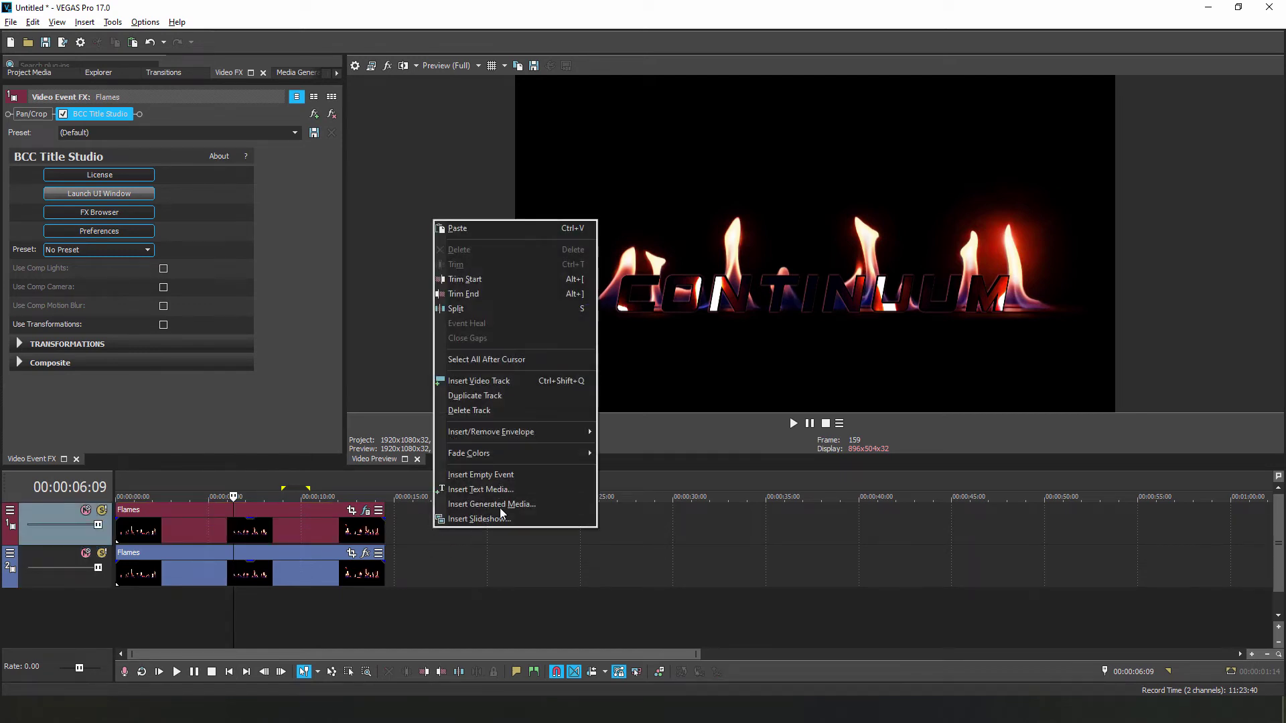
click(492, 382)
right_click(438, 606)
click(297, 564)
drag(296, 564, 297, 529)
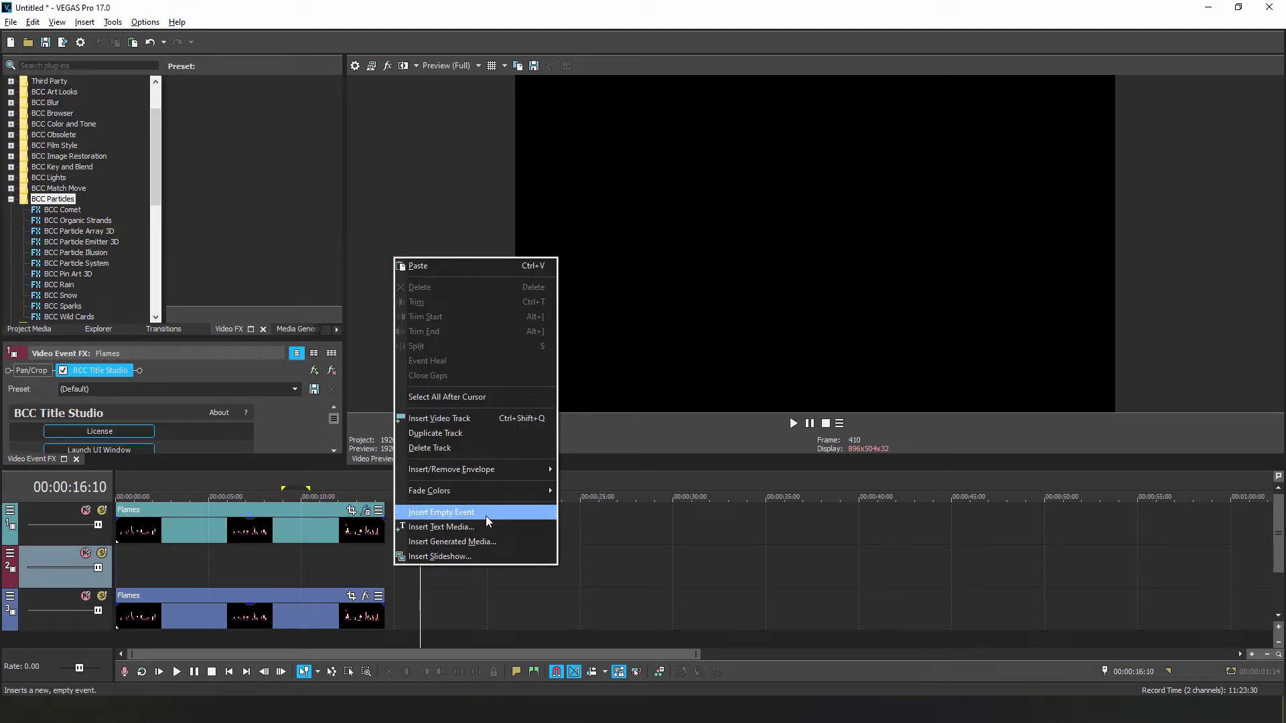
- Add an empty event on the middle track spanning the Flames clips with BCC Particle Illusion applied
click(468, 513)
drag(503, 570, 385, 582)
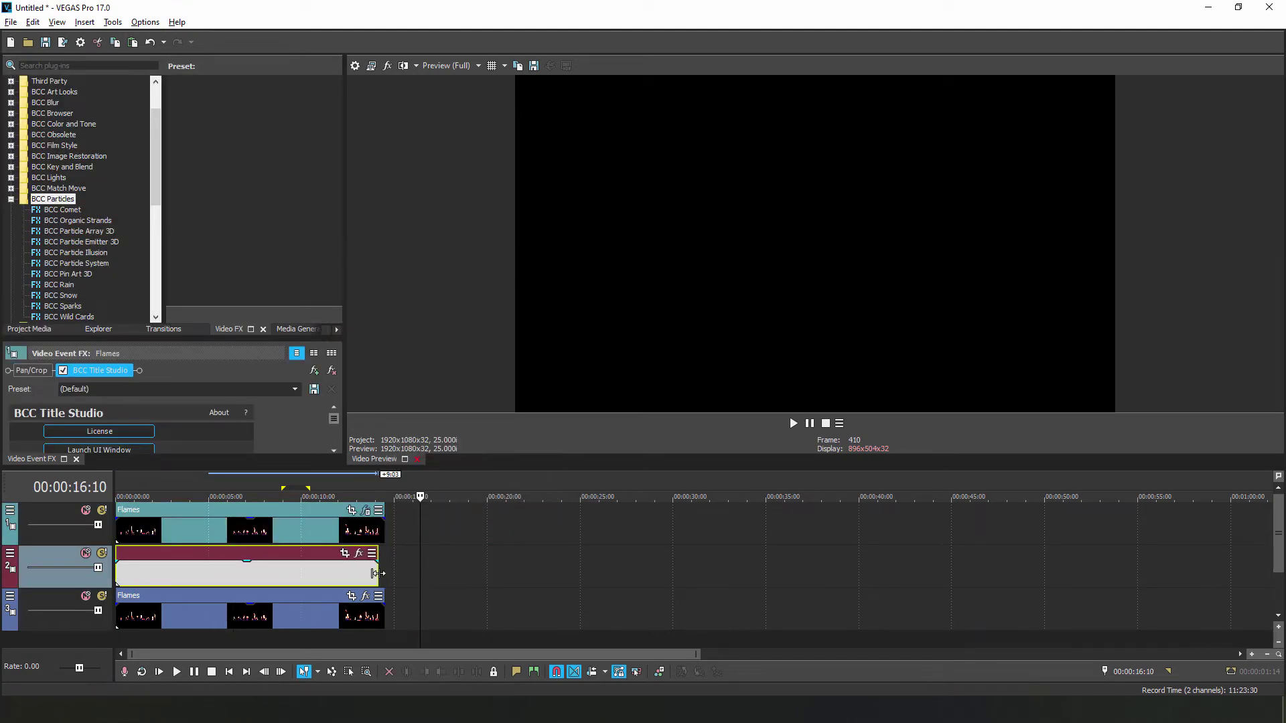
drag(75, 252, 266, 580)
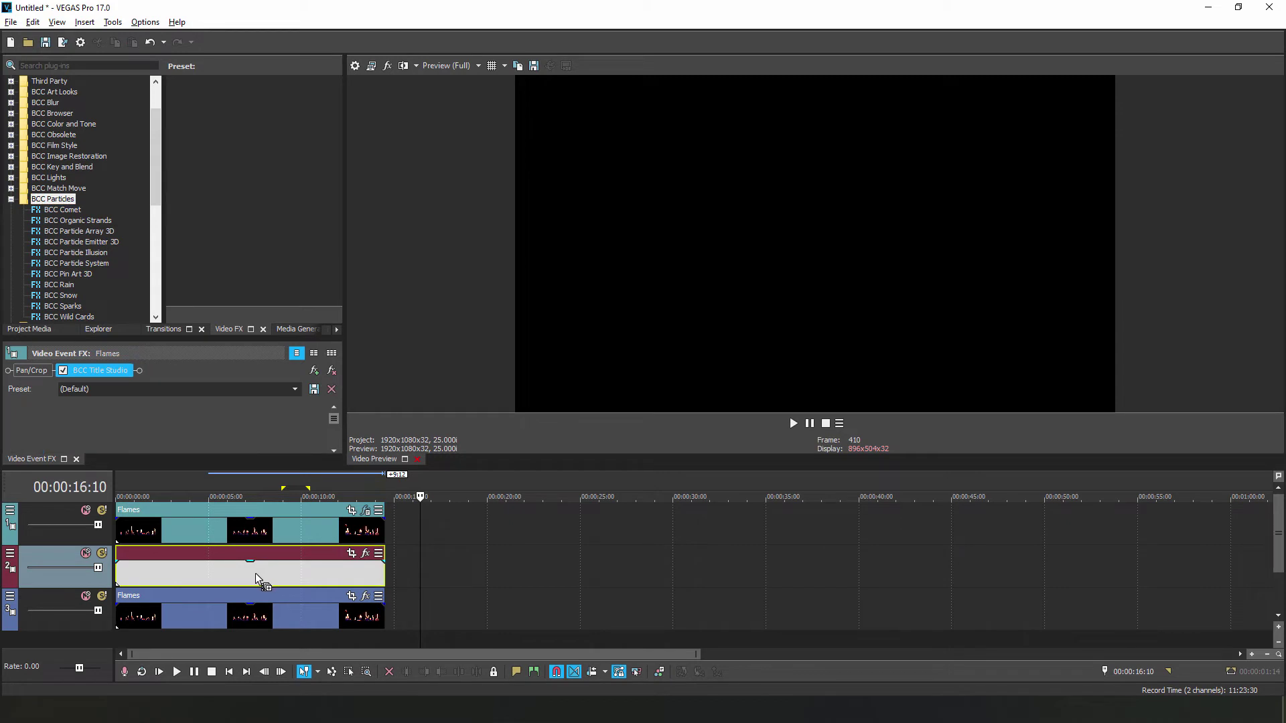
click(207, 484)
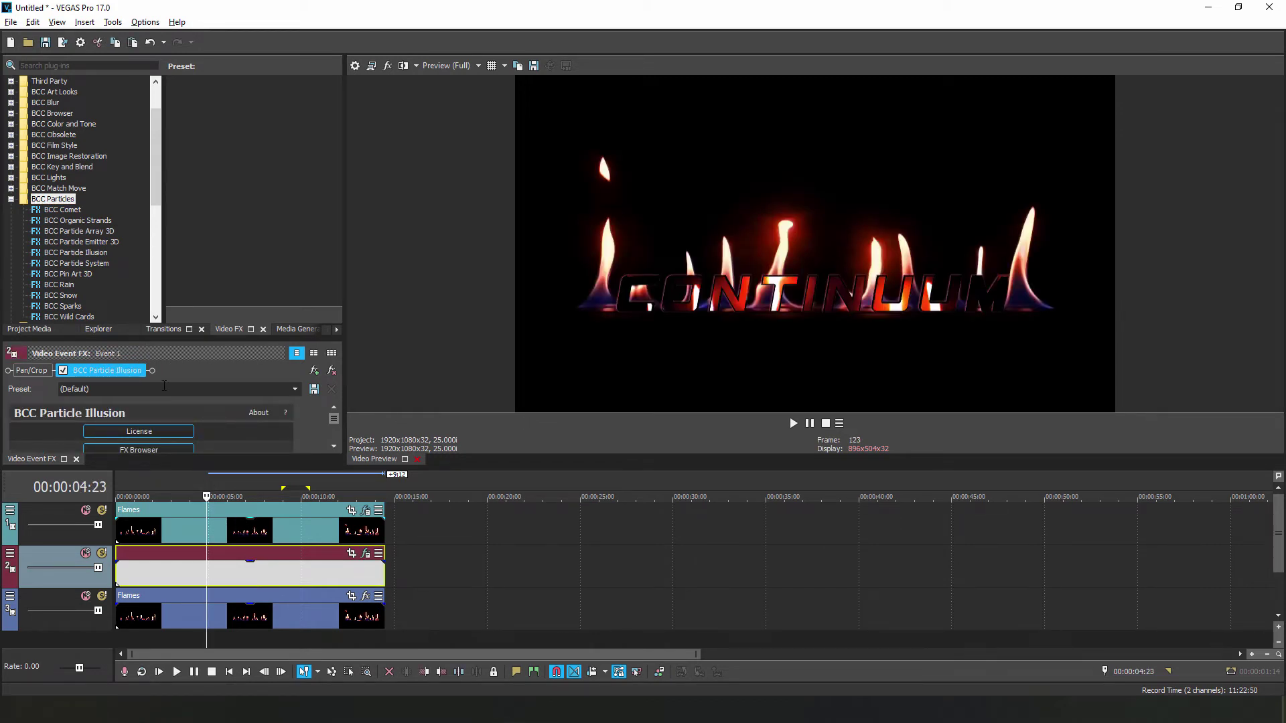
drag(223, 340, 223, 77)
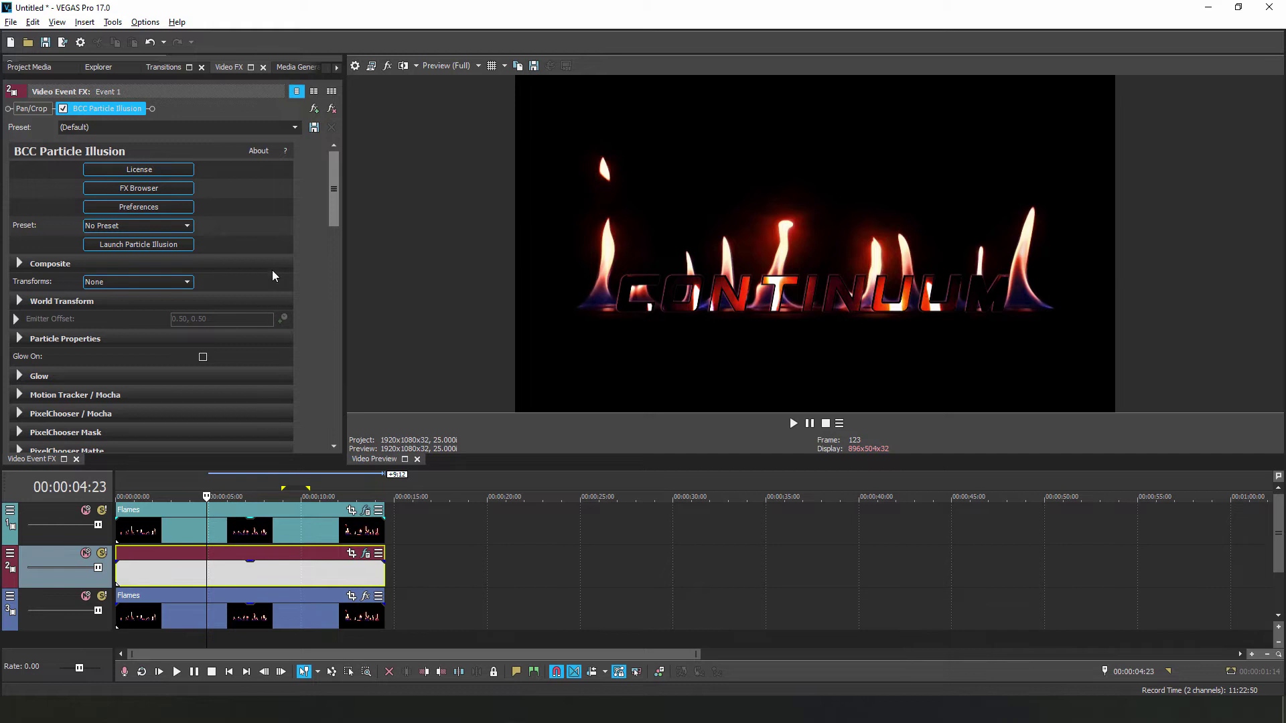
- Apply the BG_RisingEmbers preset from FX Browser and launch Particle Illusion
click(163, 190)
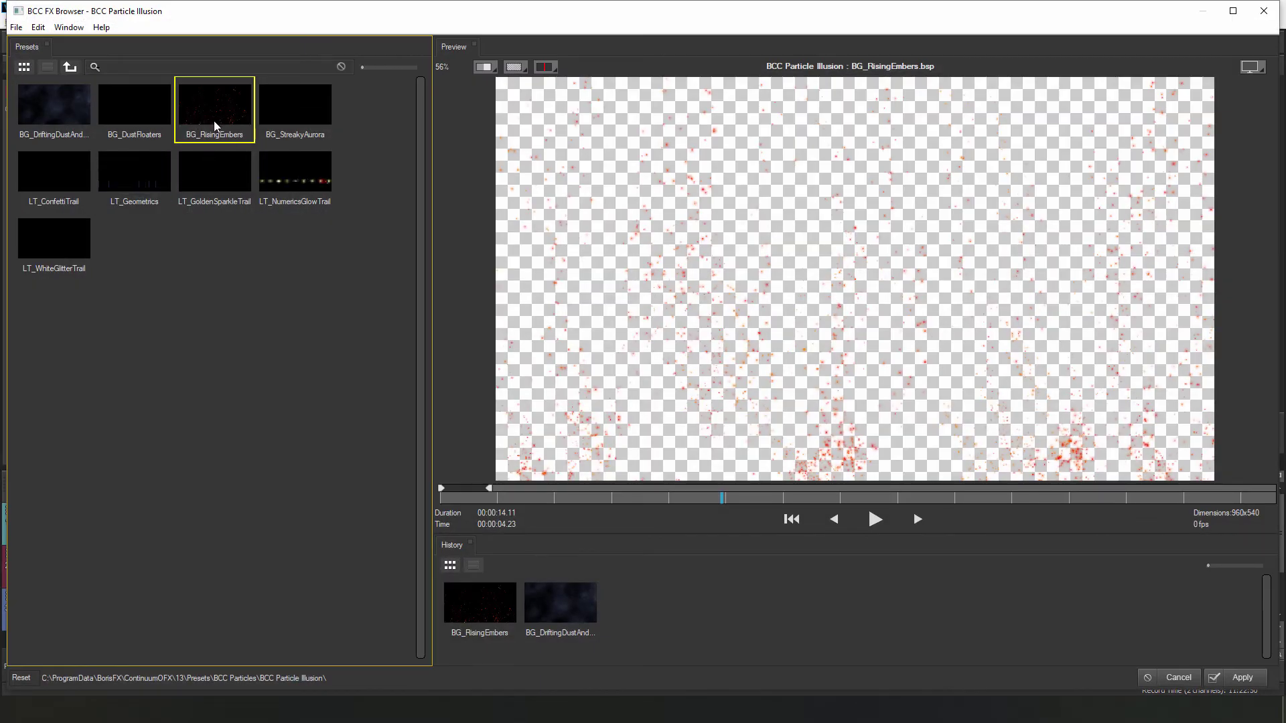
click(1243, 678)
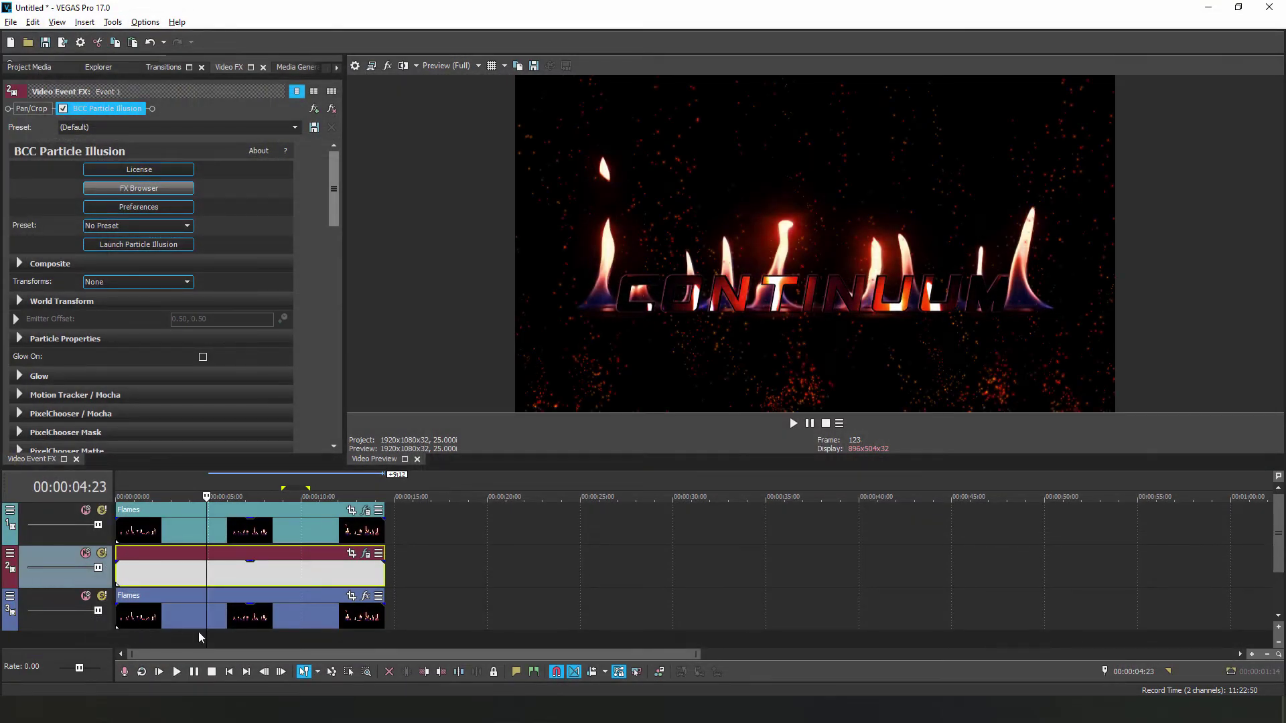
click(138, 245)
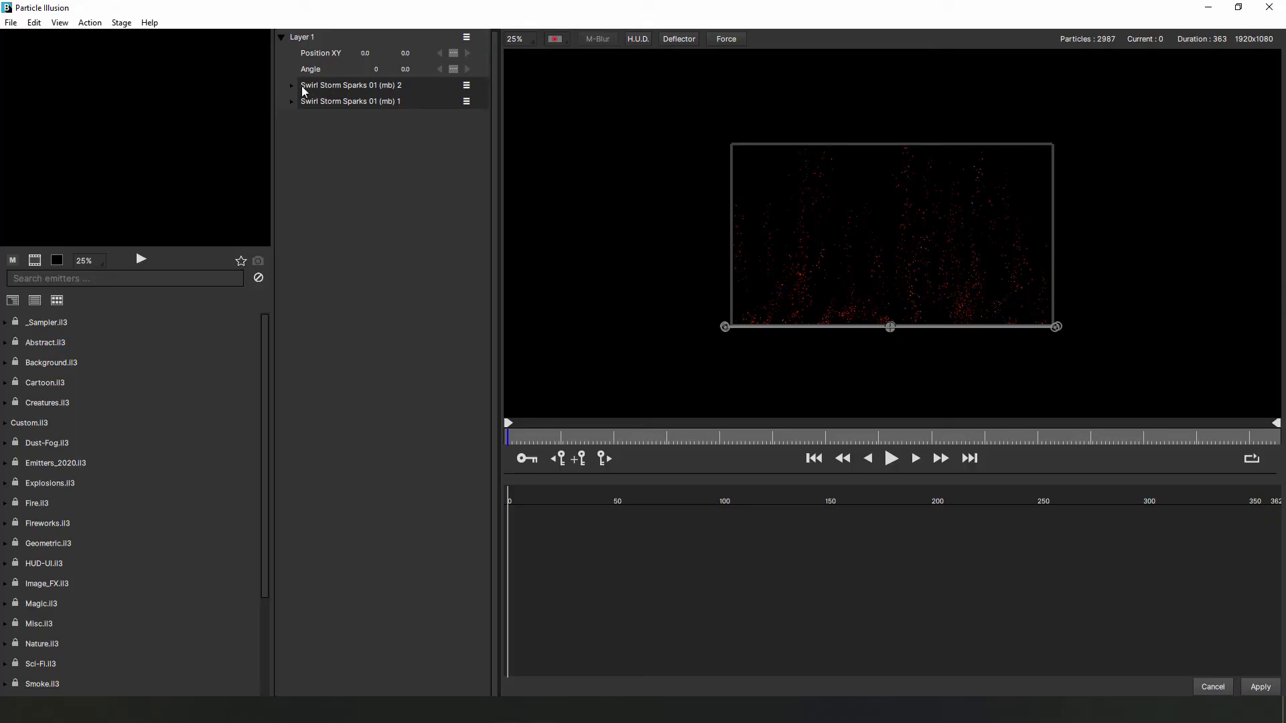
- Change the Shape of both Swirl Storm Sparks 01 (mb) 2 and 1 emitters to Area
click(292, 86)
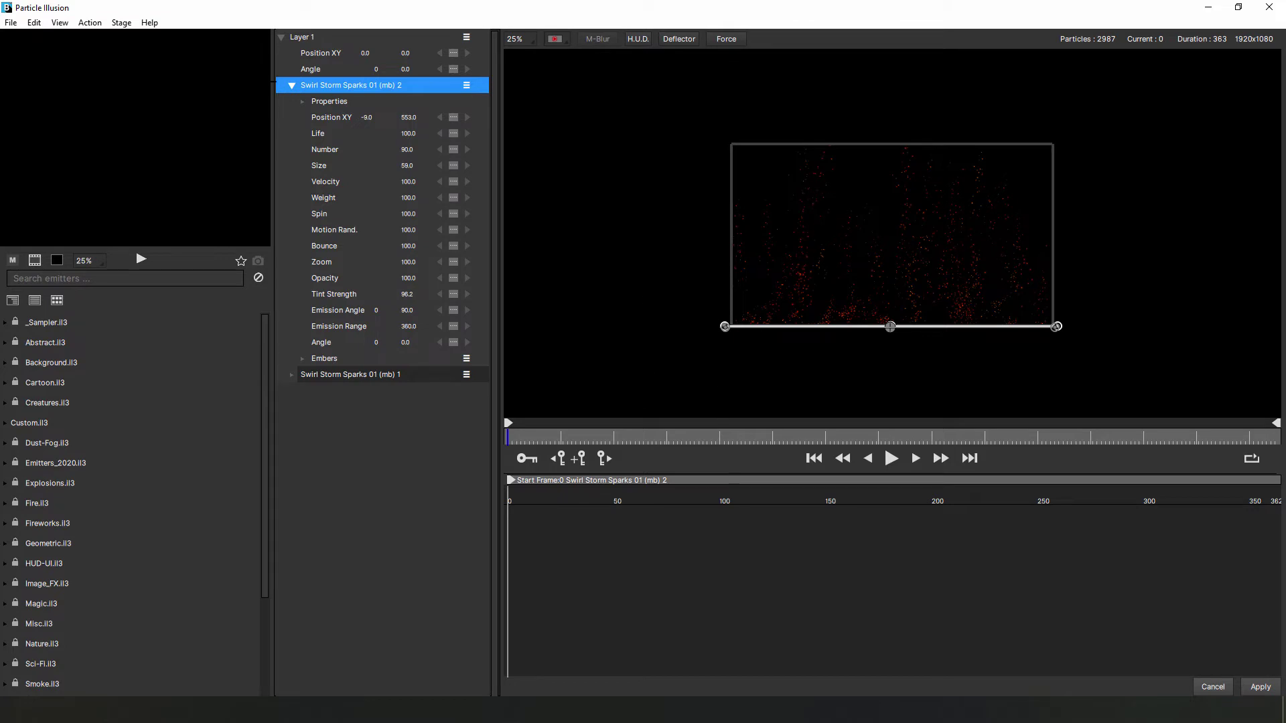
click(303, 103)
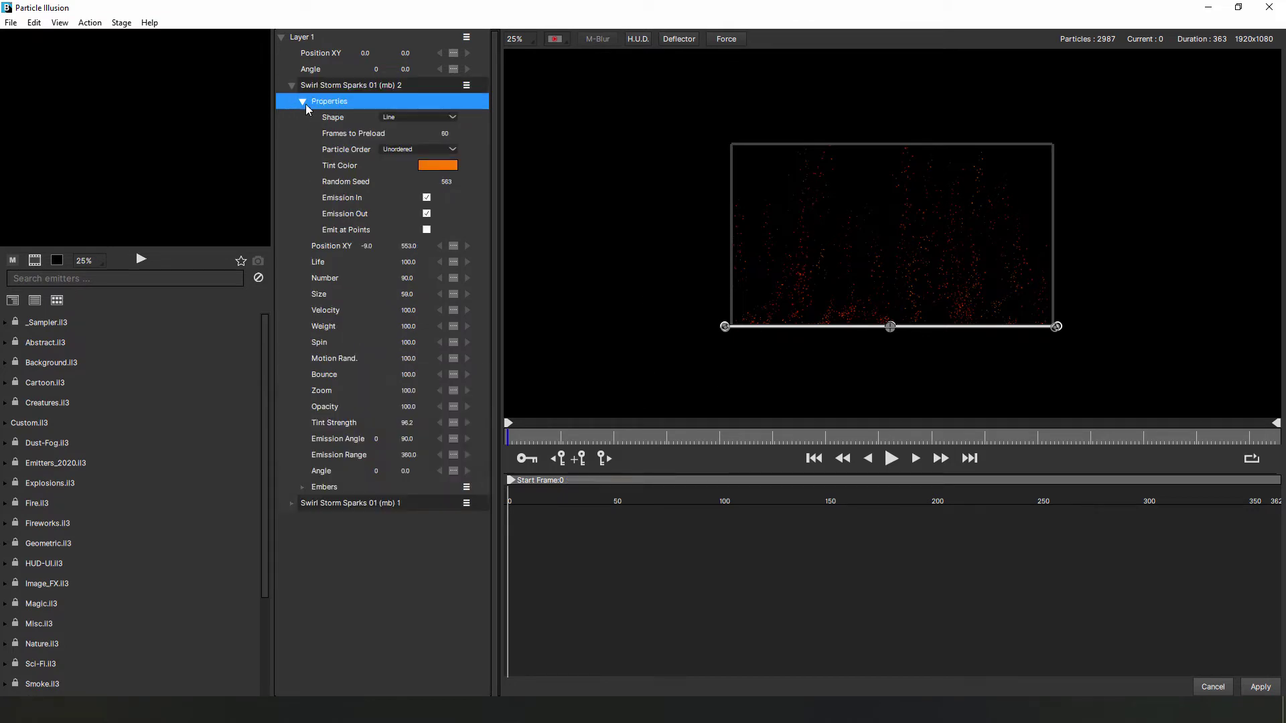
click(422, 118)
click(422, 172)
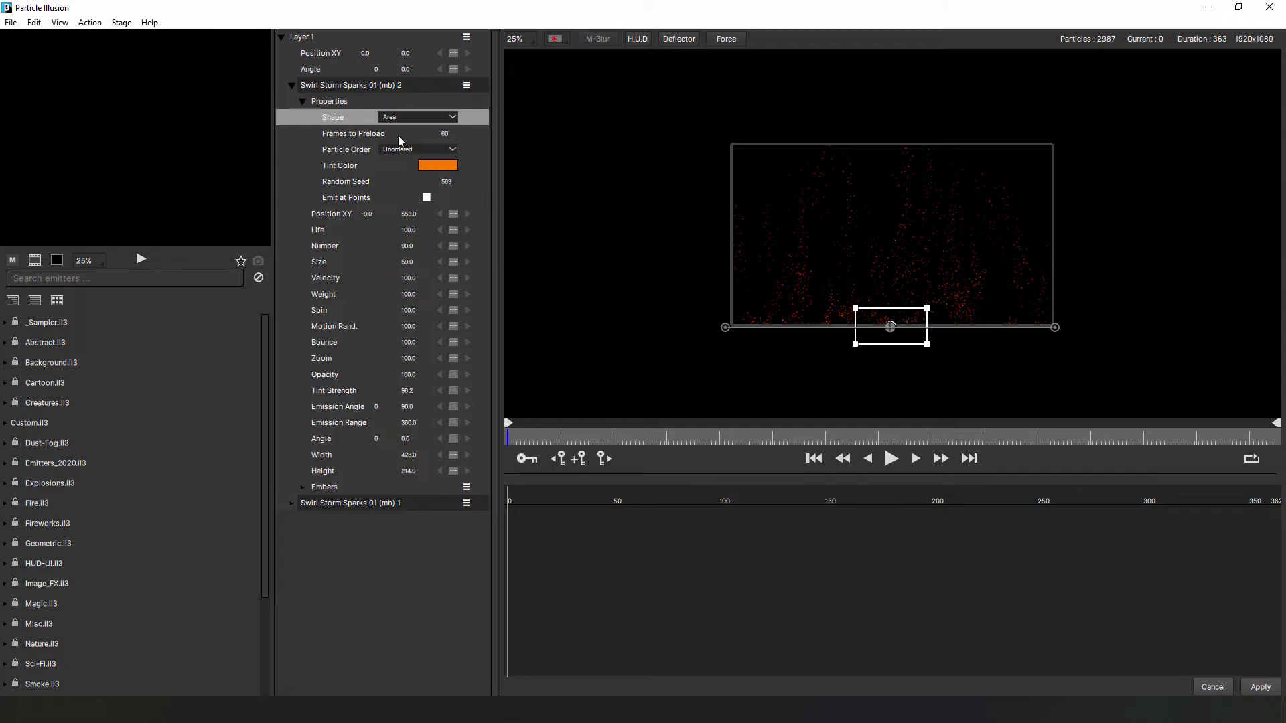
click(292, 86)
click(291, 101)
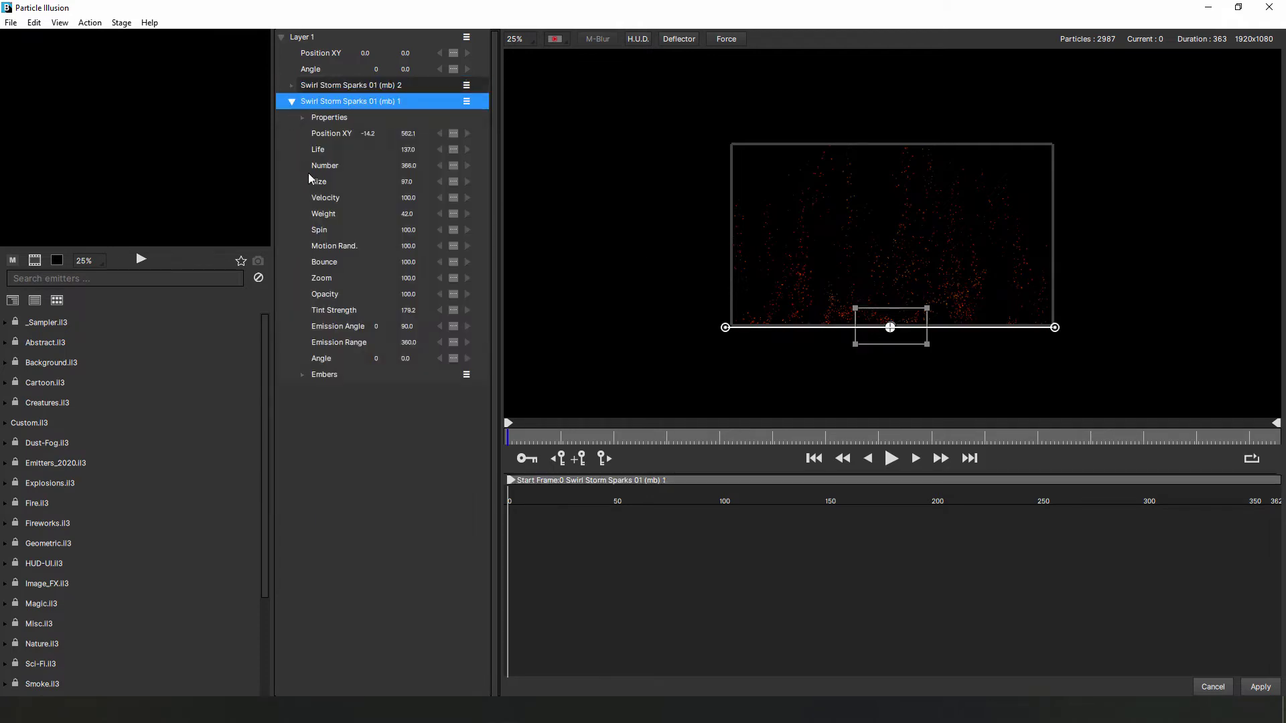
click(302, 118)
click(418, 133)
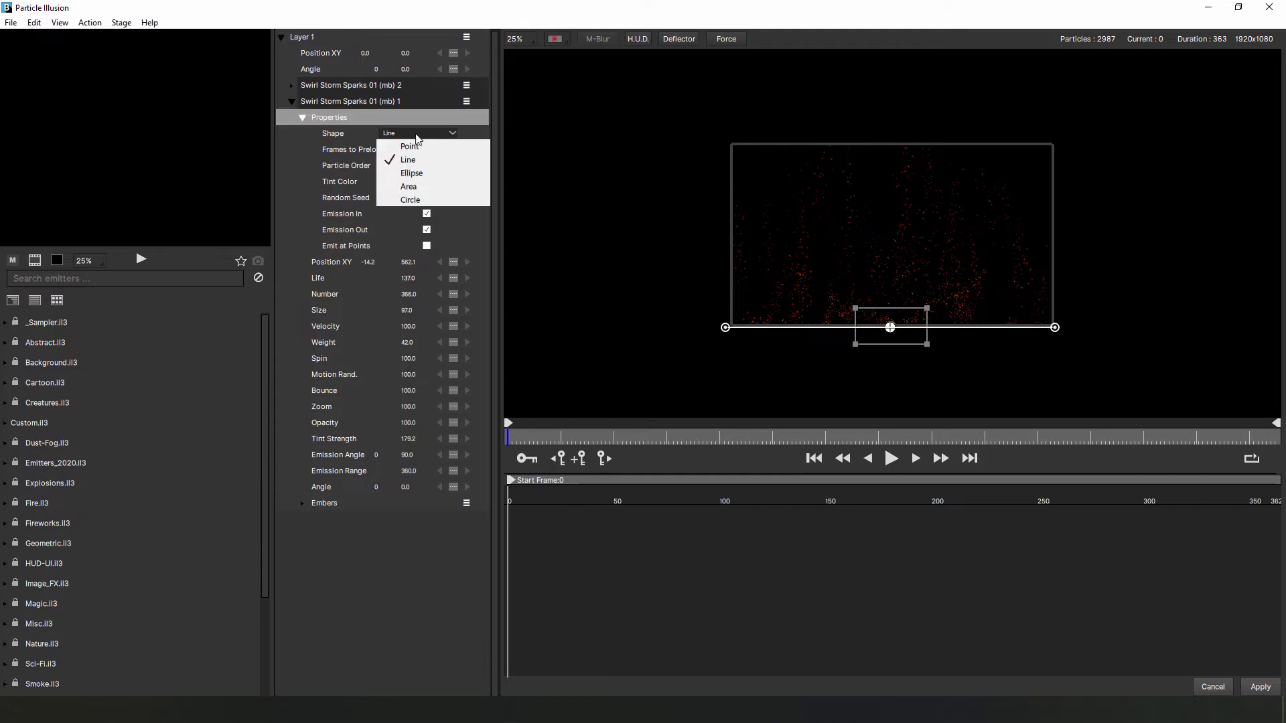
click(416, 190)
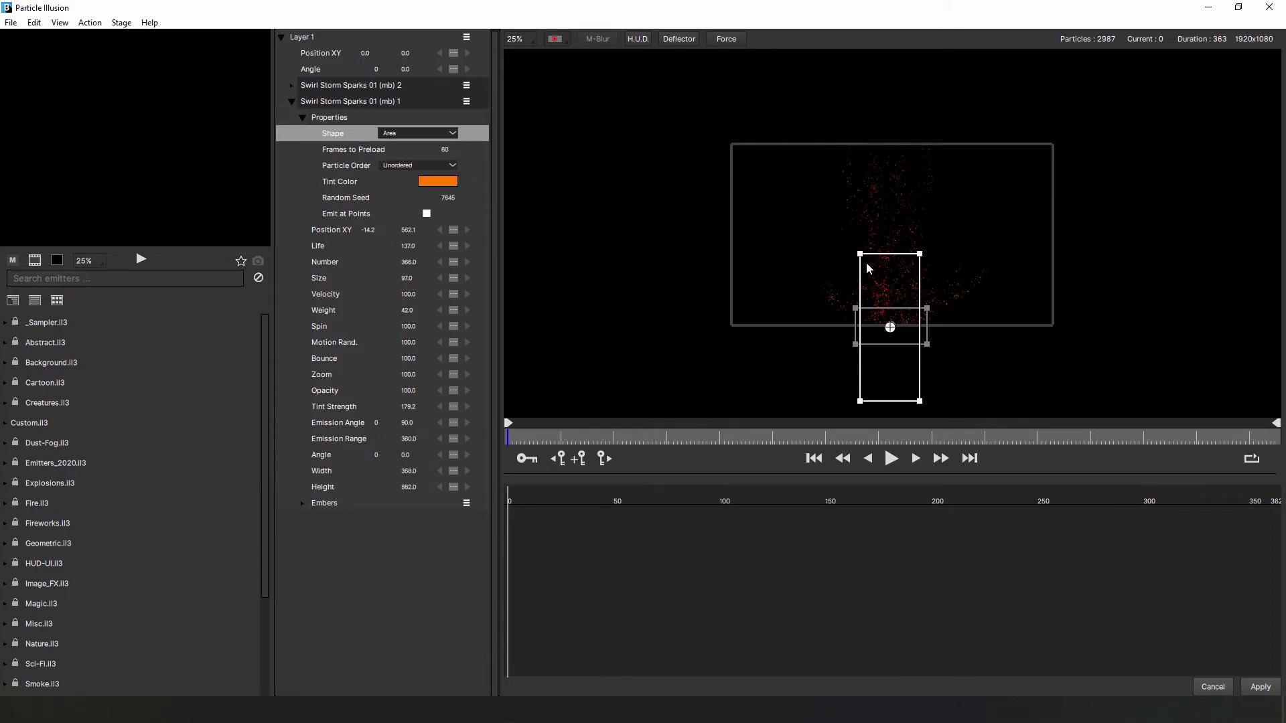
- Resize the large ember emitter to 1470 wide, then enlarge and reposition the second sparks emitter
drag(862, 255, 767, 252)
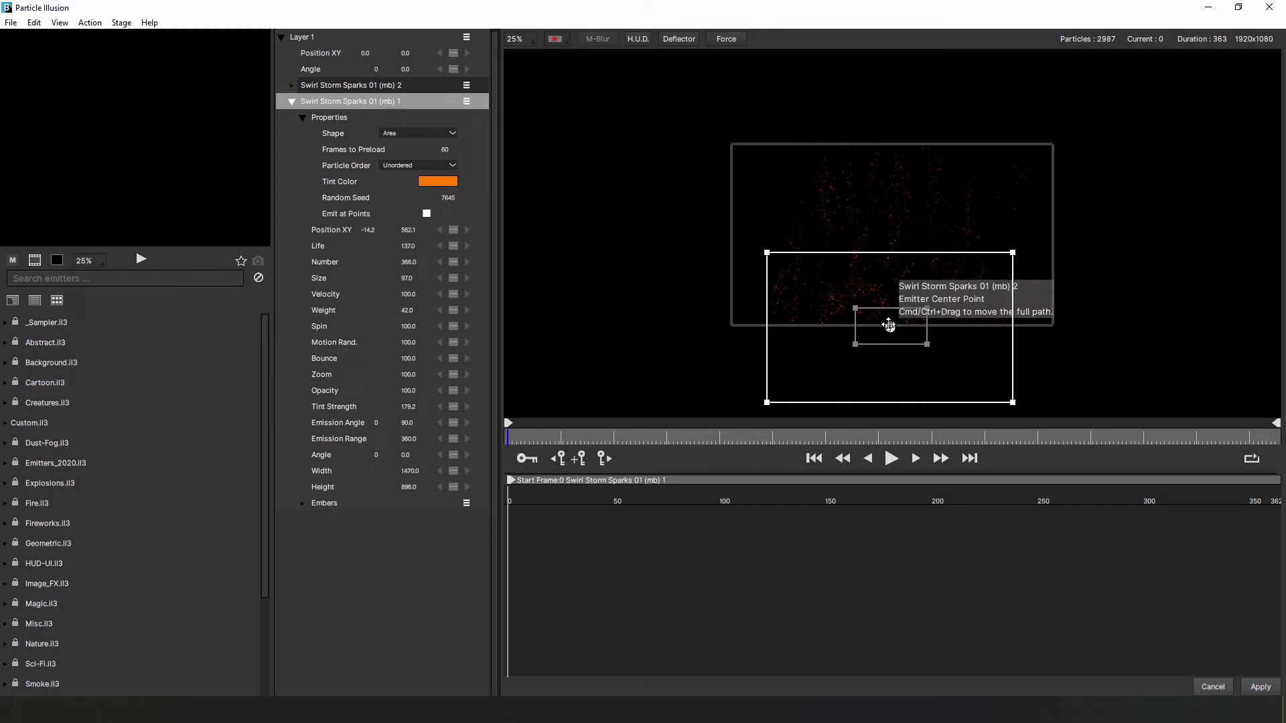
drag(890, 323, 890, 268)
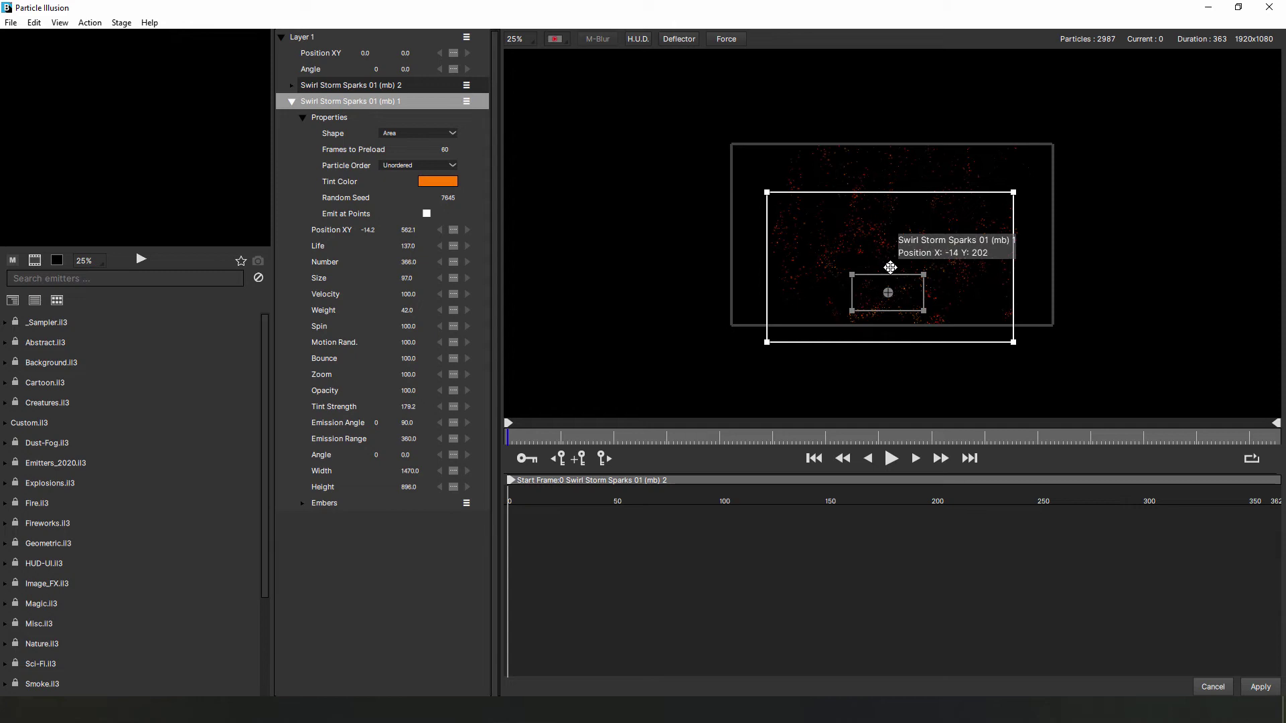
drag(891, 268, 770, 267)
click(849, 275)
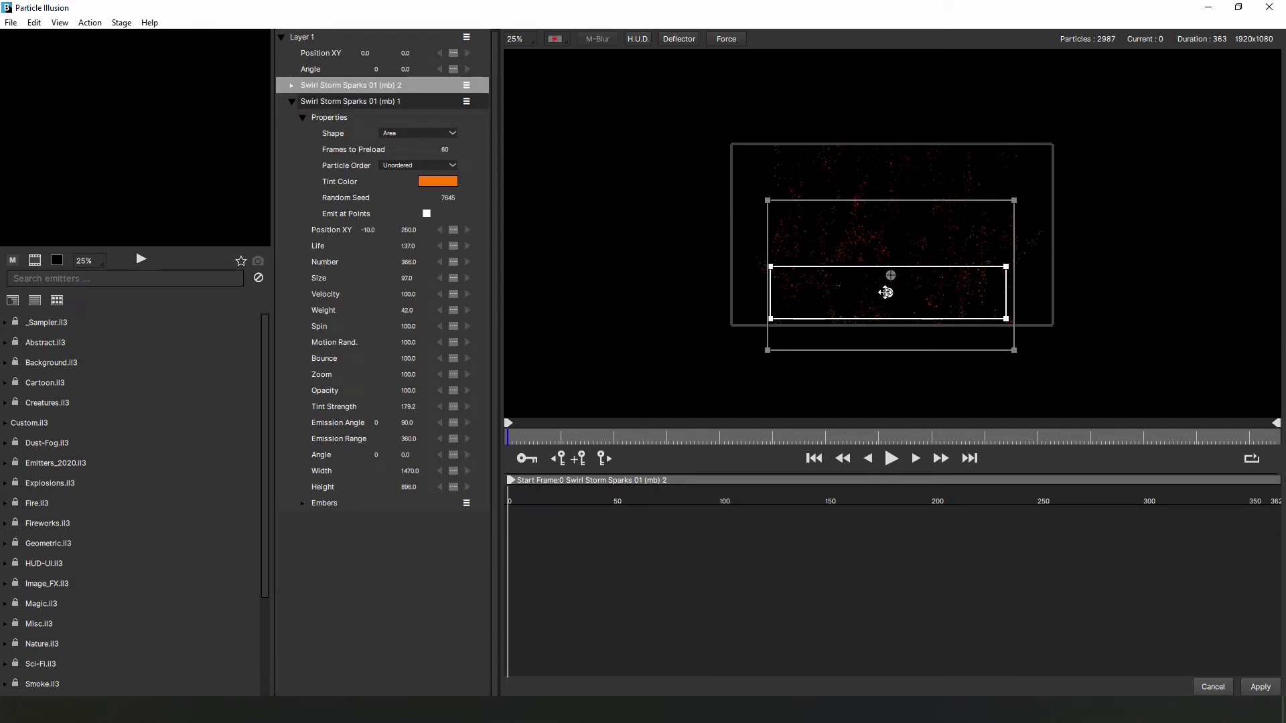
drag(885, 292, 892, 290)
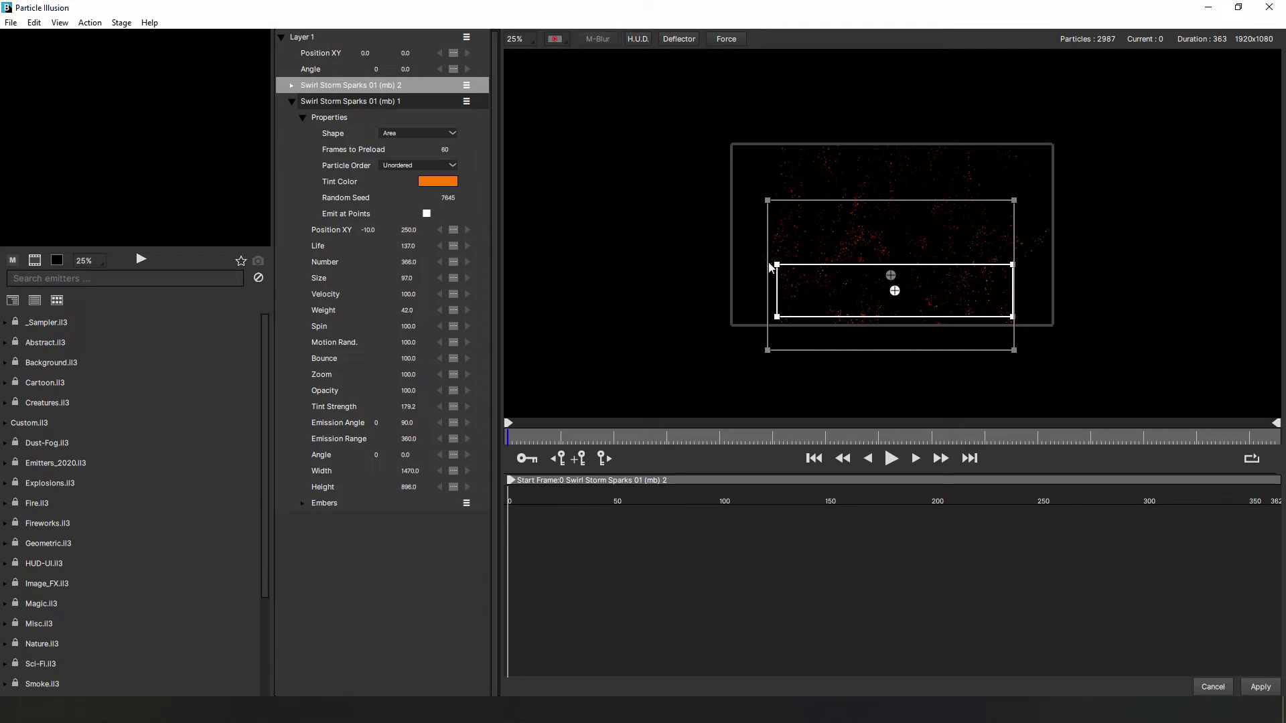
drag(770, 266, 769, 260)
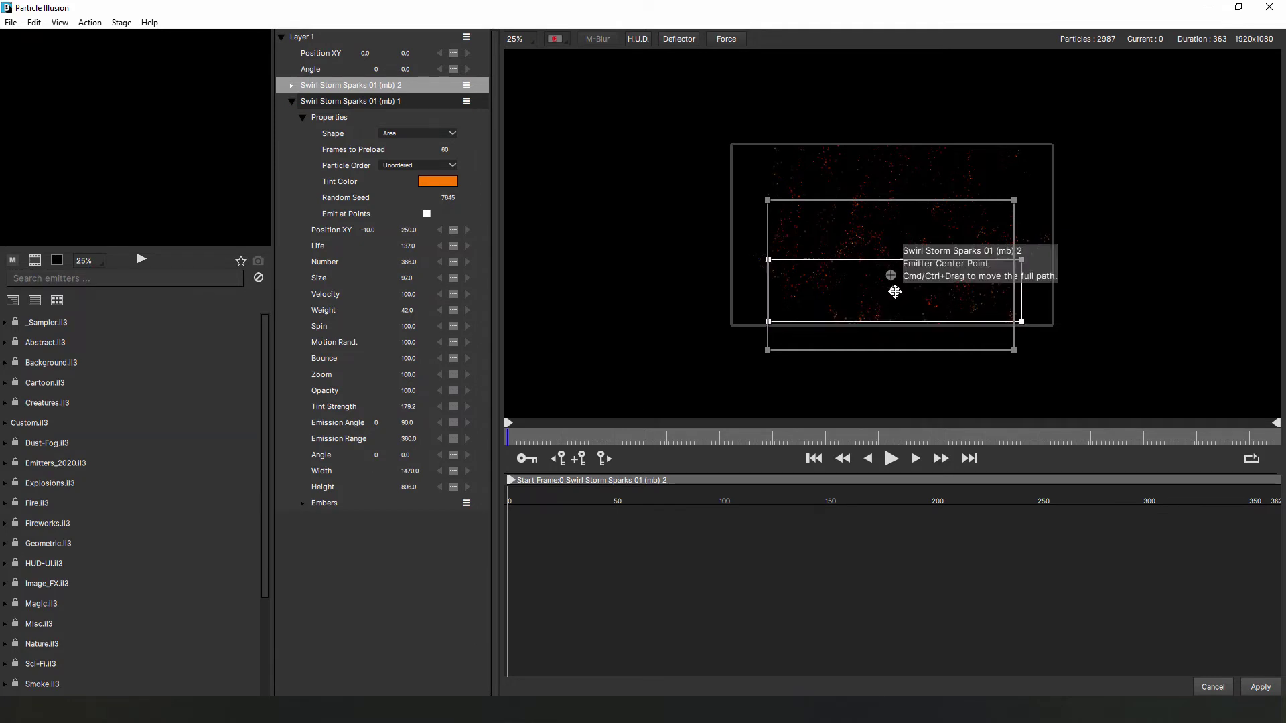
drag(894, 291, 893, 276)
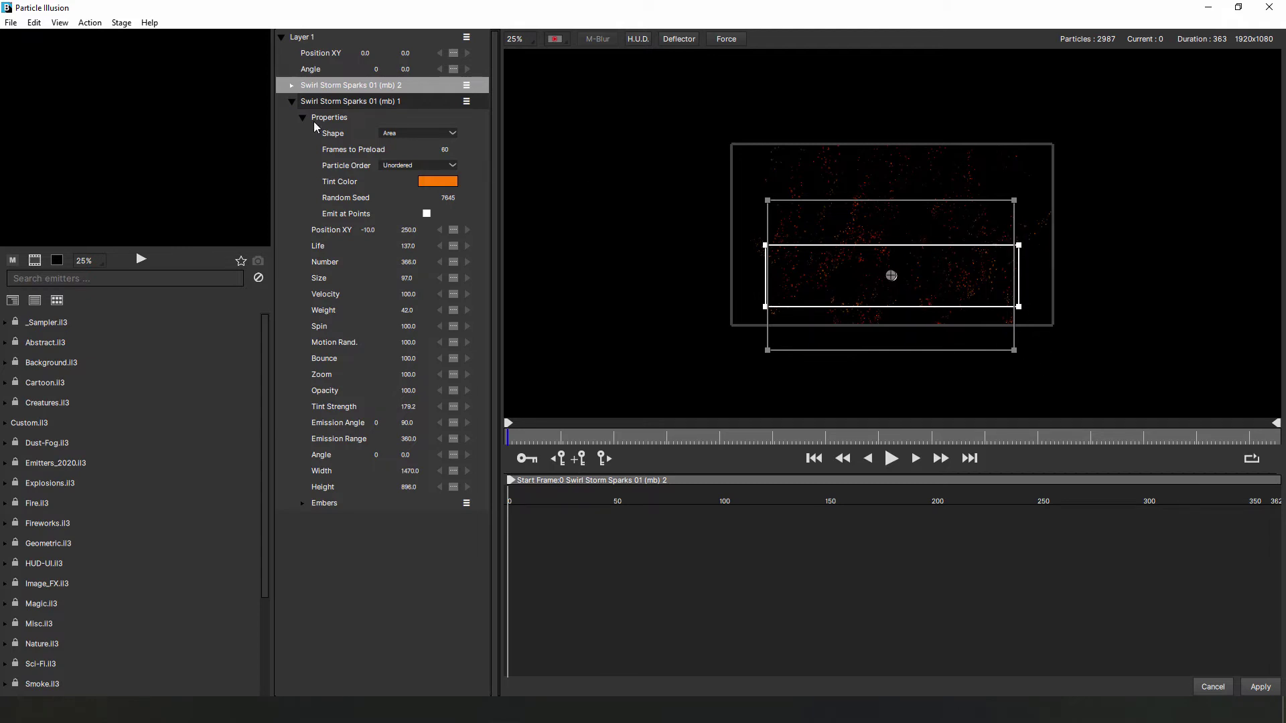
- Enable Stage > Motion Blur and apply the particles back to VEGAS Pro
click(121, 22)
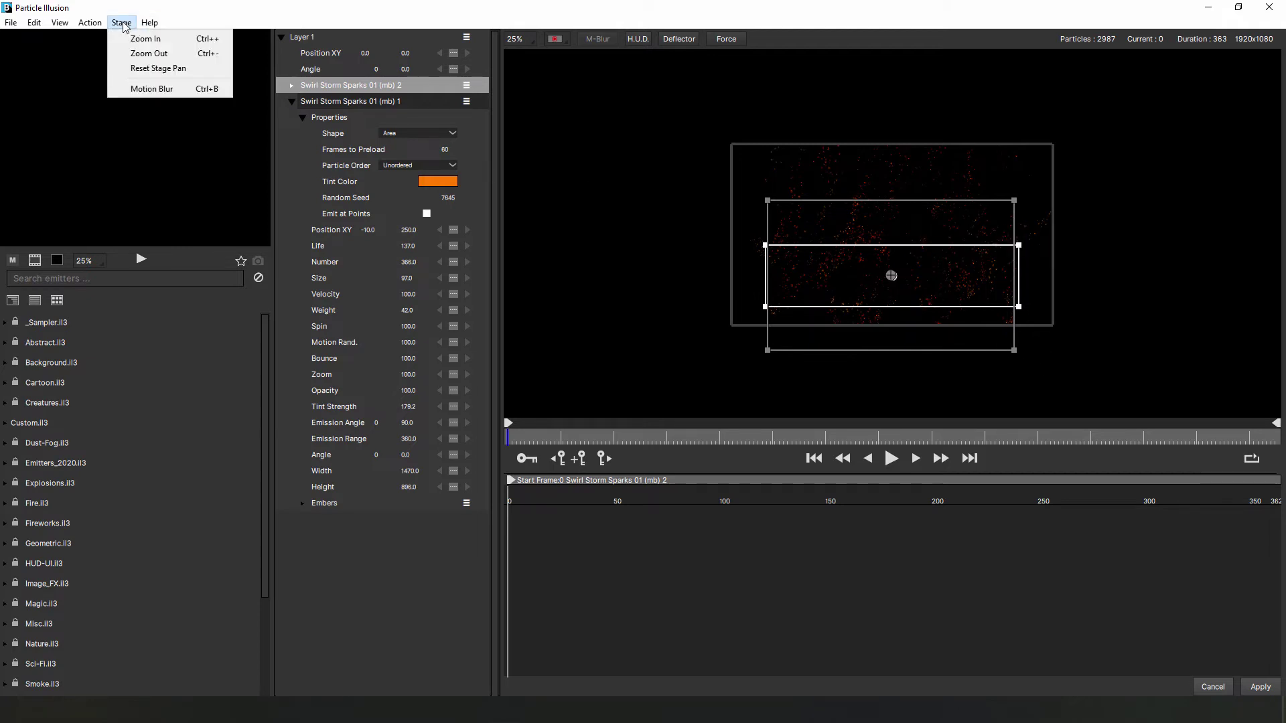
click(165, 91)
click(1261, 688)
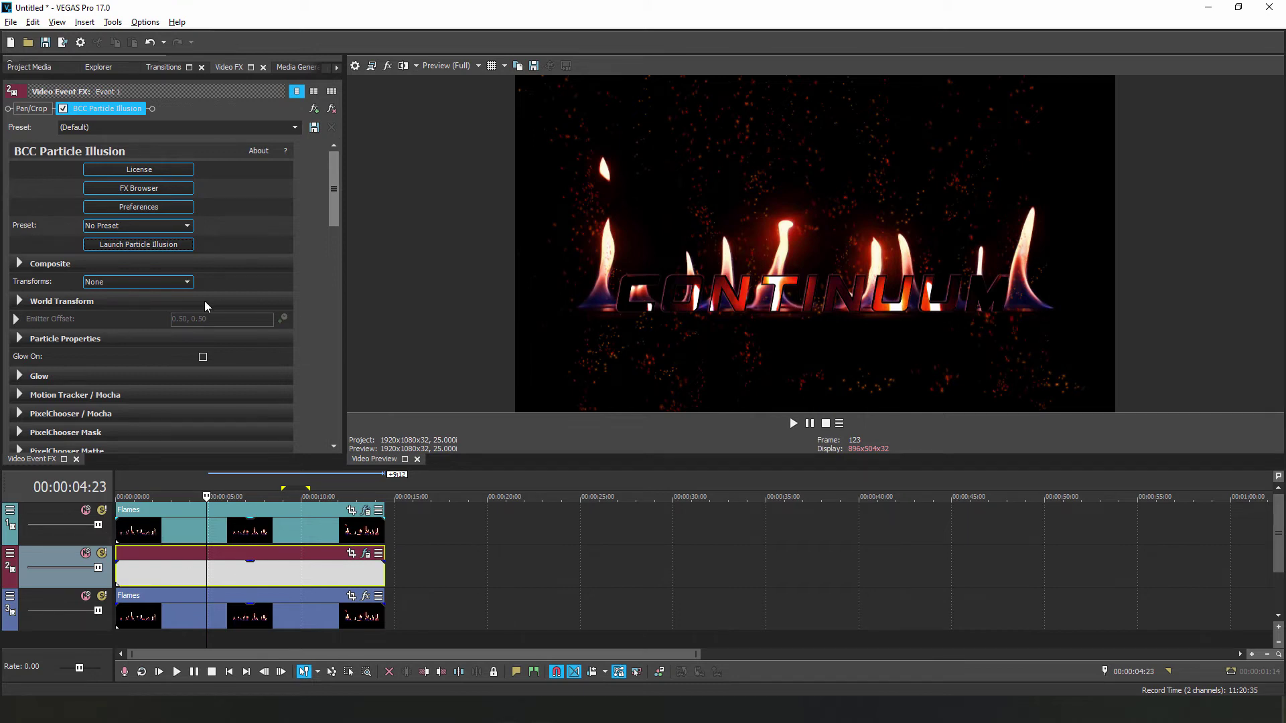
- Set Composite Style to Alpha + Apply Mode with Apply Mode Normal
click(19, 263)
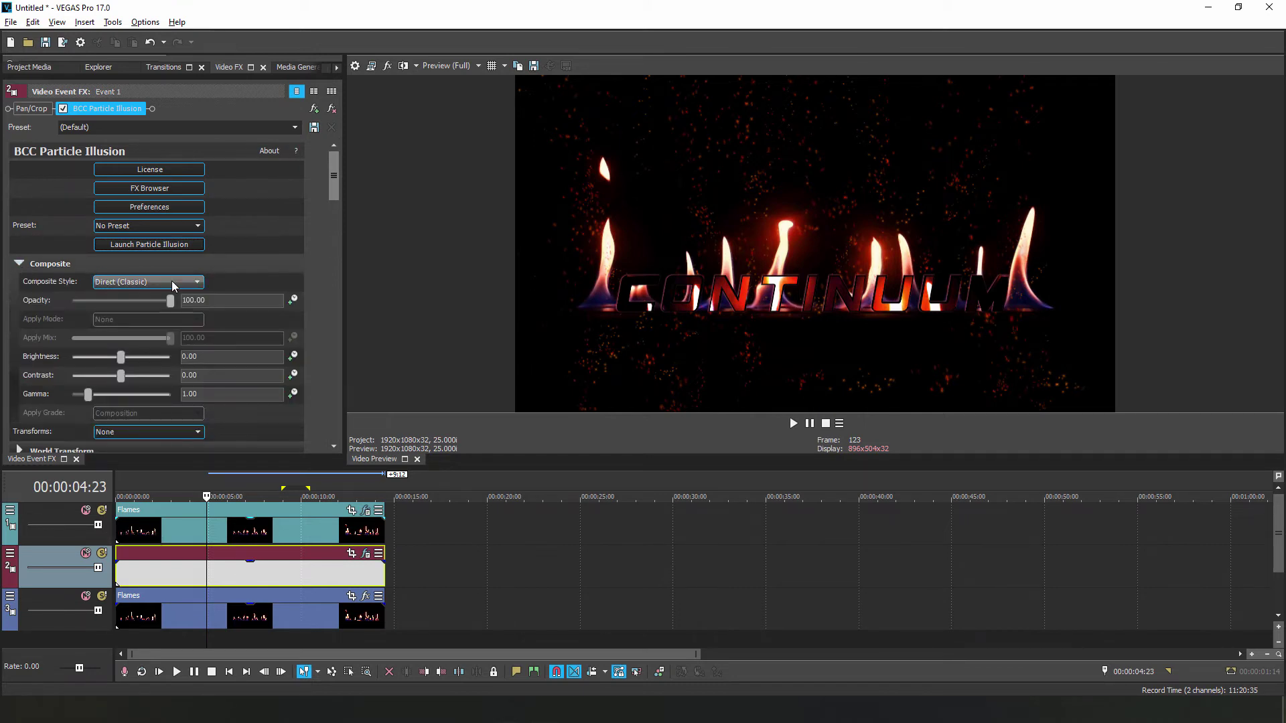
click(199, 282)
click(173, 295)
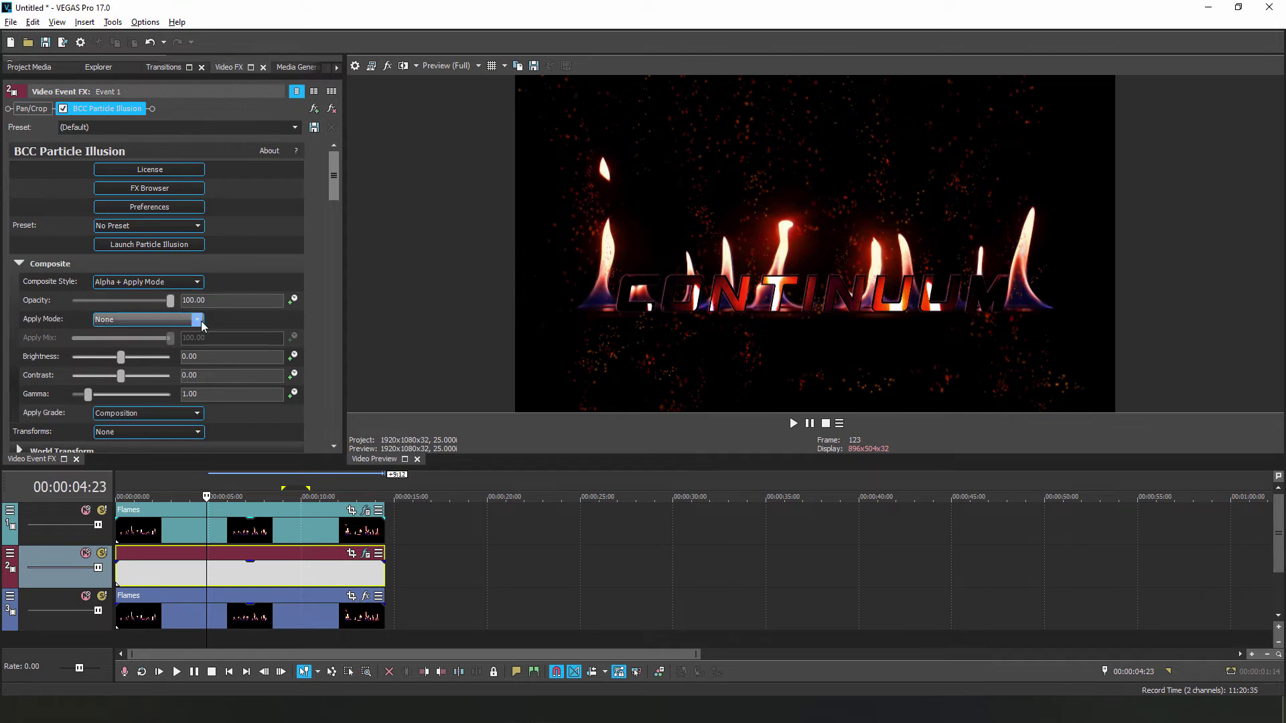
click(198, 320)
click(151, 342)
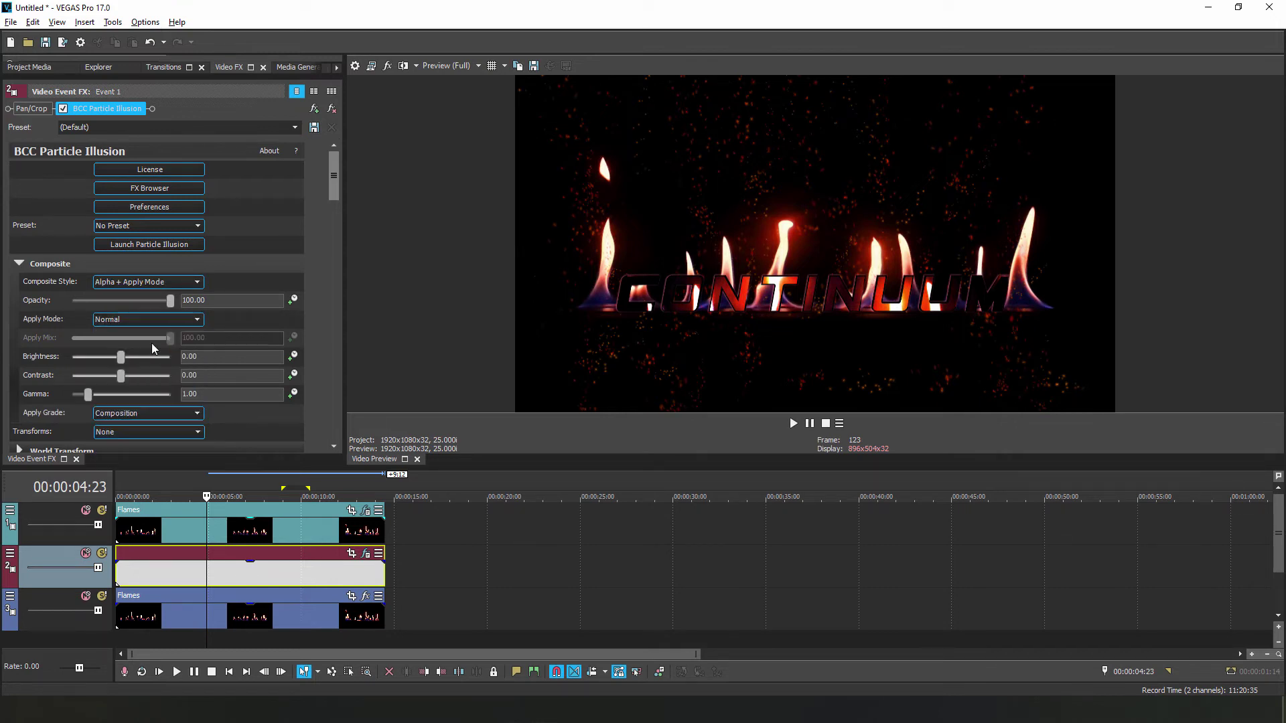
drag(331, 189, 312, 361)
- Turn on glow for particles only, with intensity 312.93 and radius 12.24
click(214, 240)
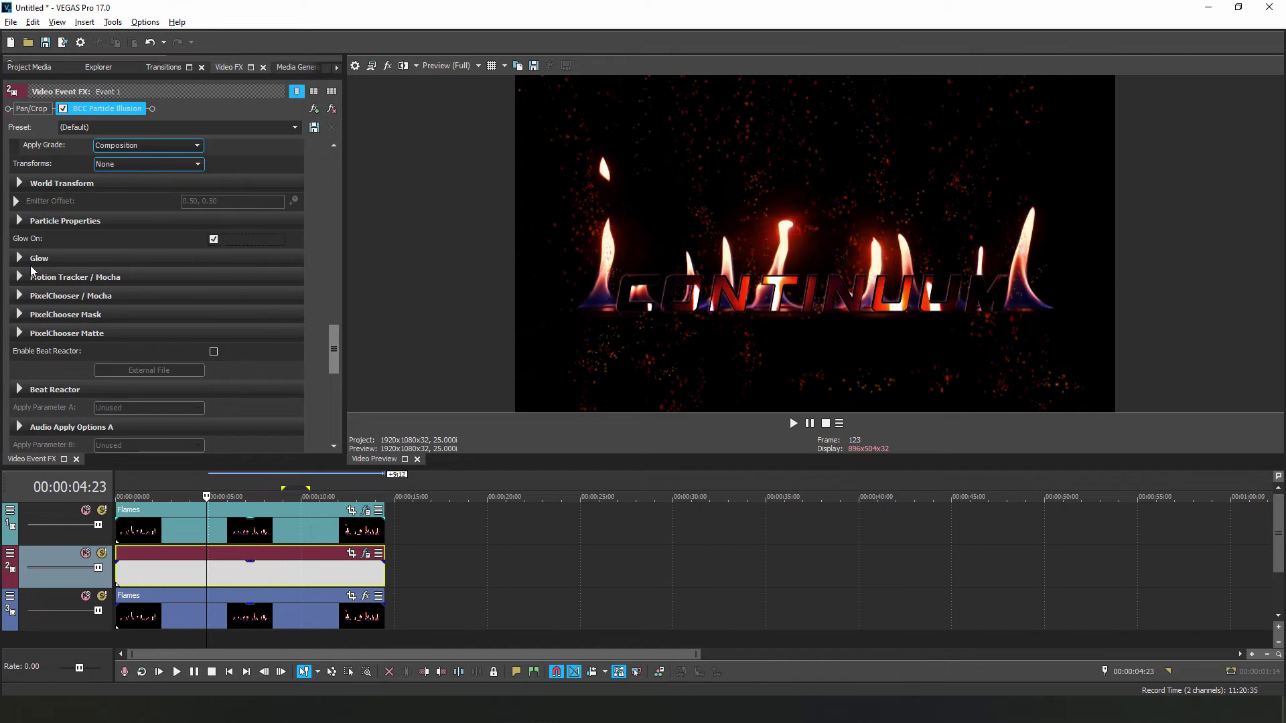
click(19, 258)
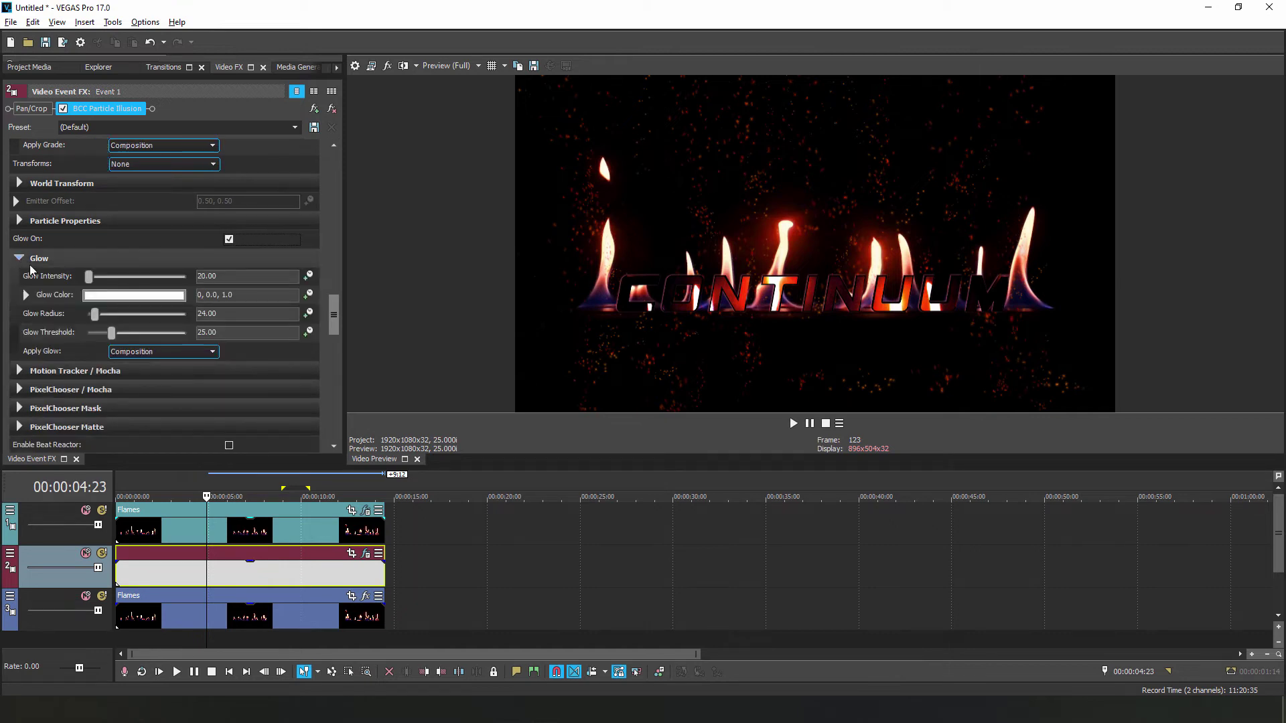
click(212, 351)
click(158, 373)
drag(89, 276, 121, 284)
drag(91, 315, 98, 341)
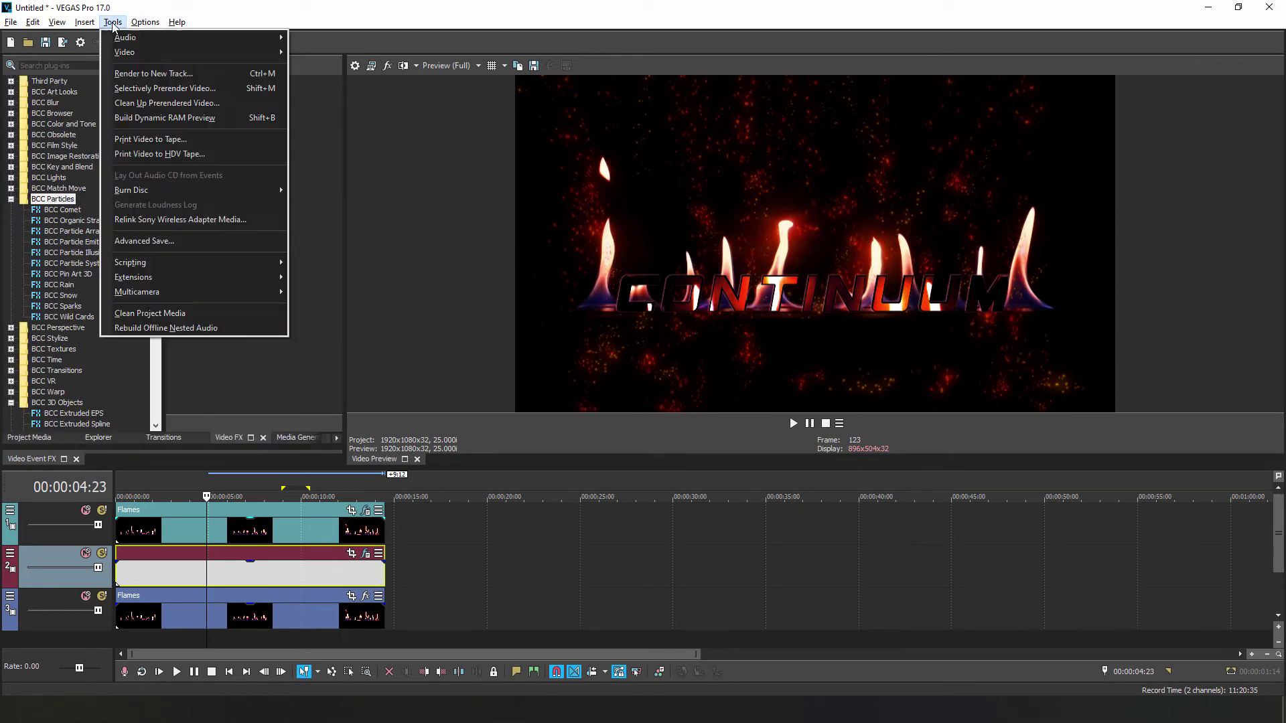
- Render the fiery title to a new track and drop BCC Reflection from BCC Stylize onto Flames 3
click(143, 74)
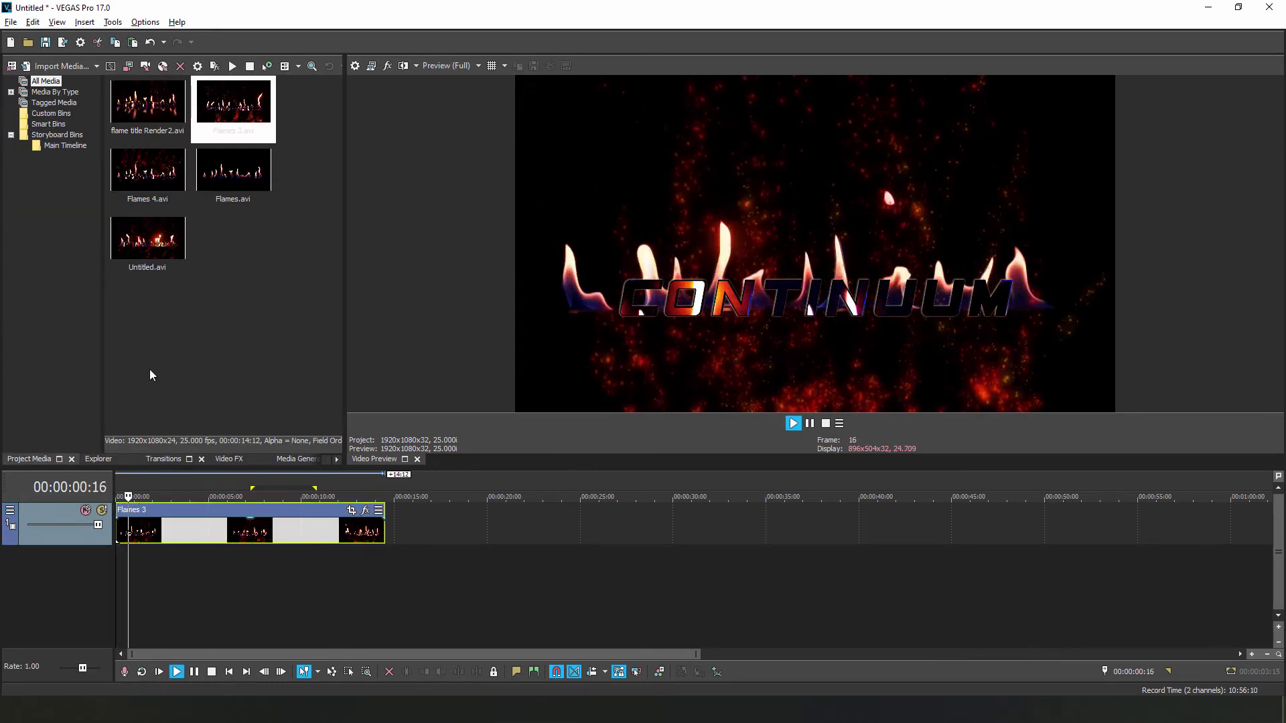
click(226, 460)
click(11, 221)
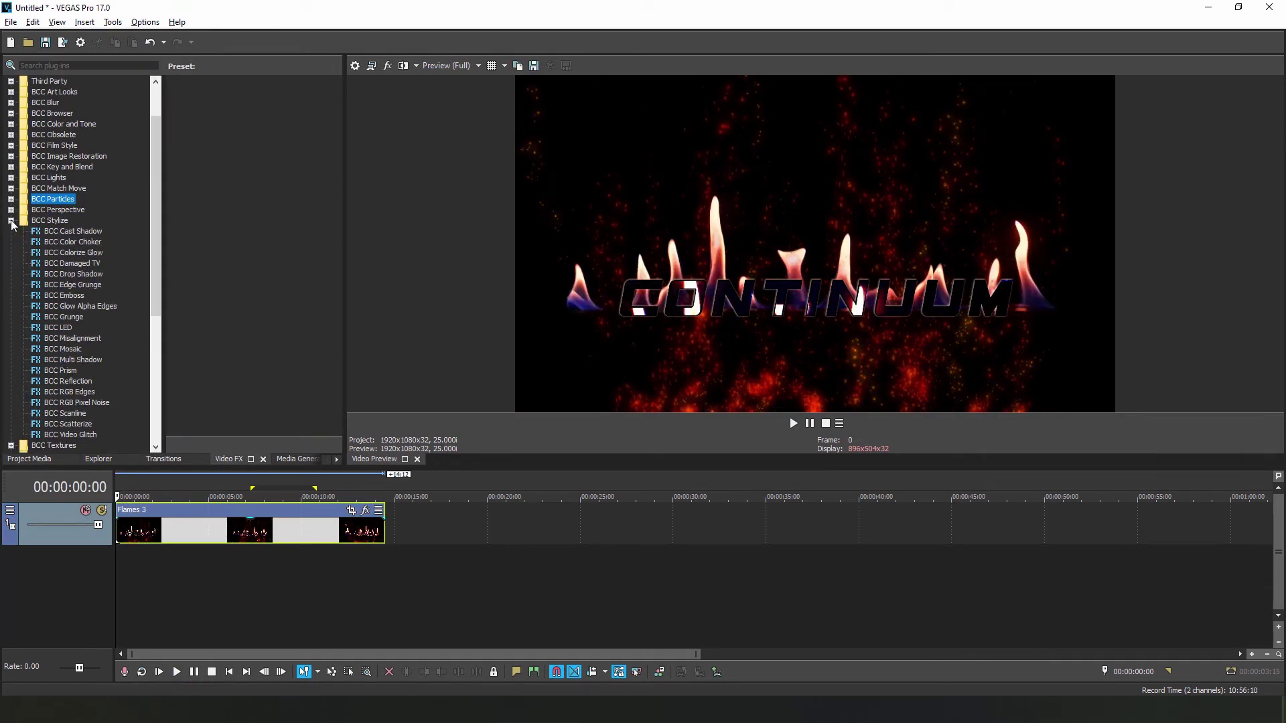
drag(85, 386, 189, 521)
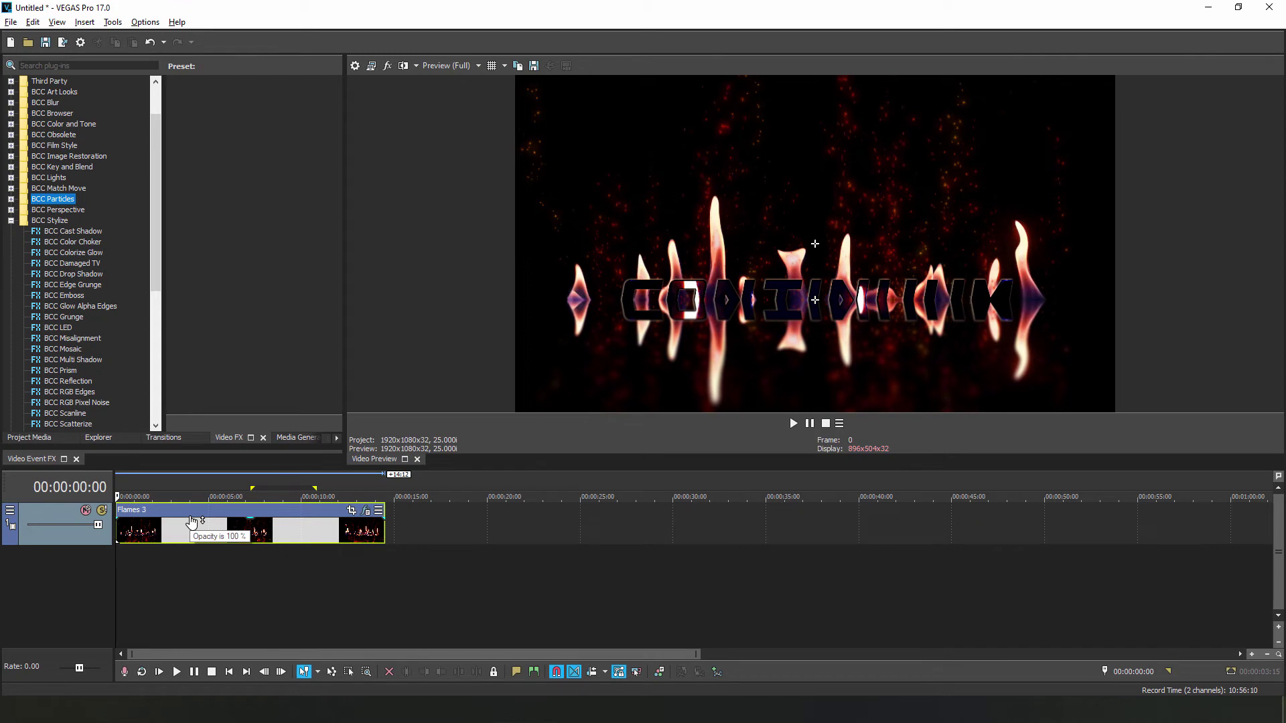
drag(228, 447, 209, 73)
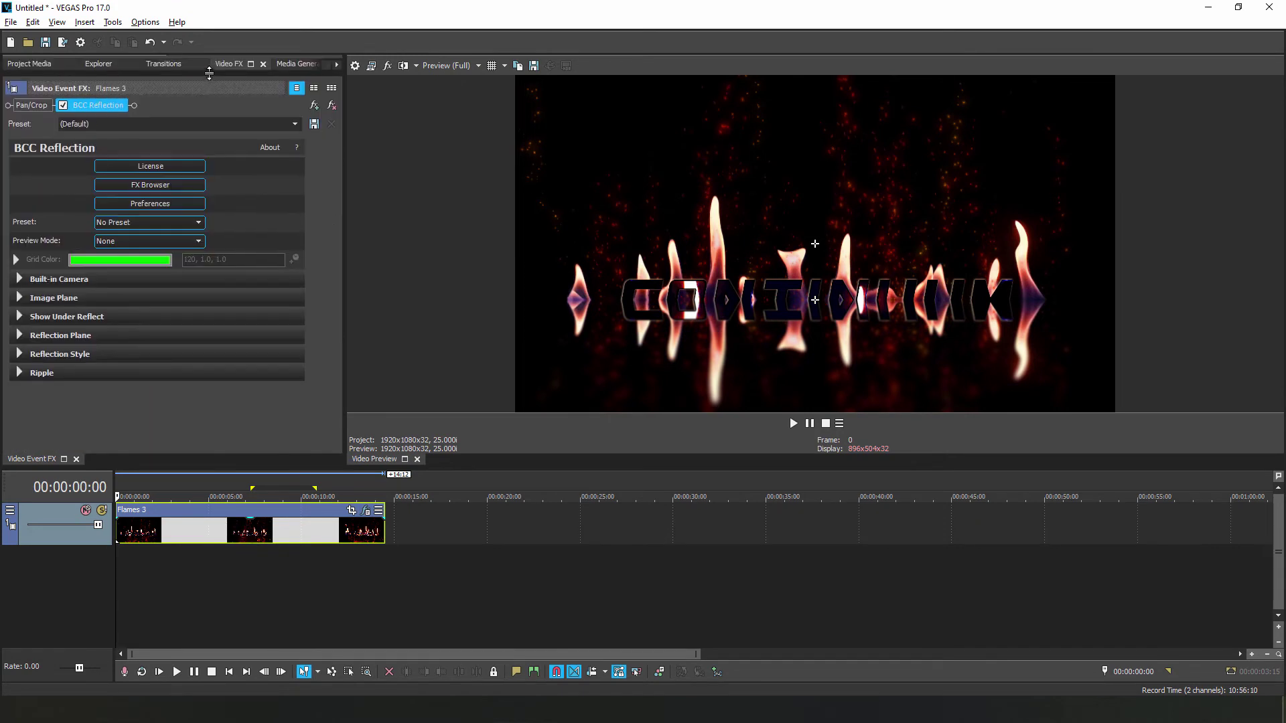
- Compare the SoftDreamy and SuperSoftDreamy reflection presets, then apply the Default preset to Flames 3
click(177, 172)
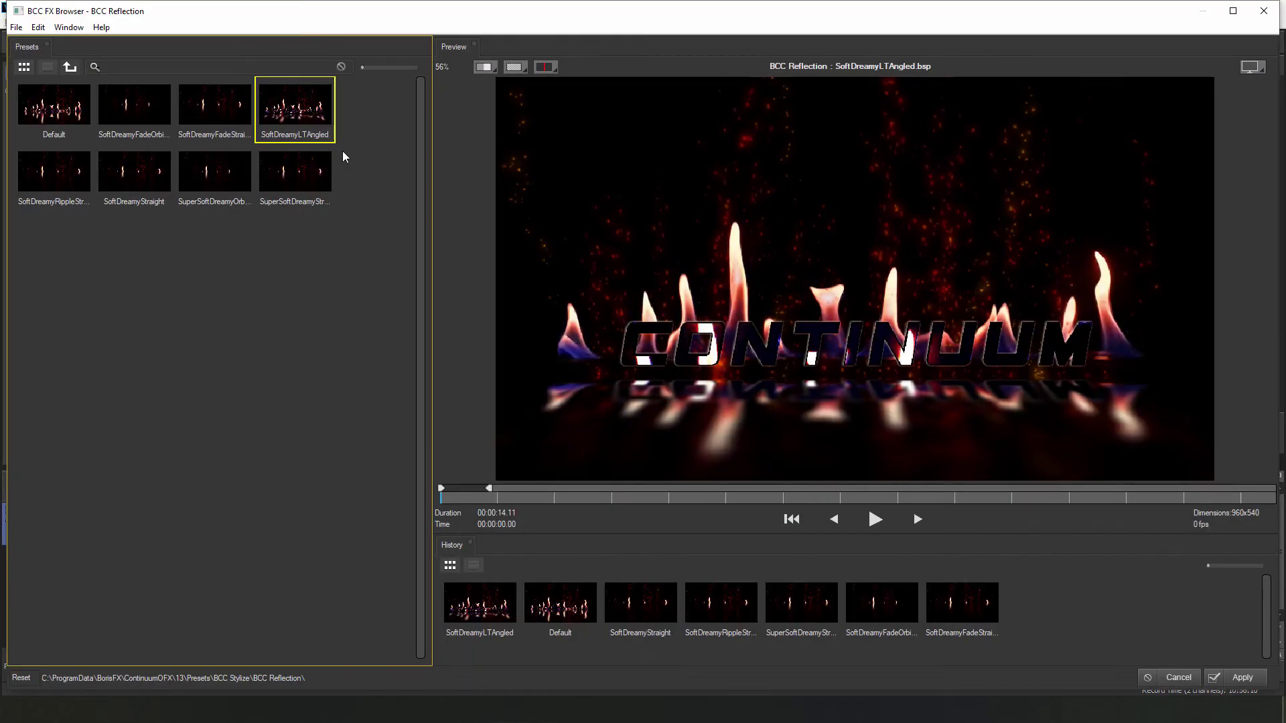
click(211, 114)
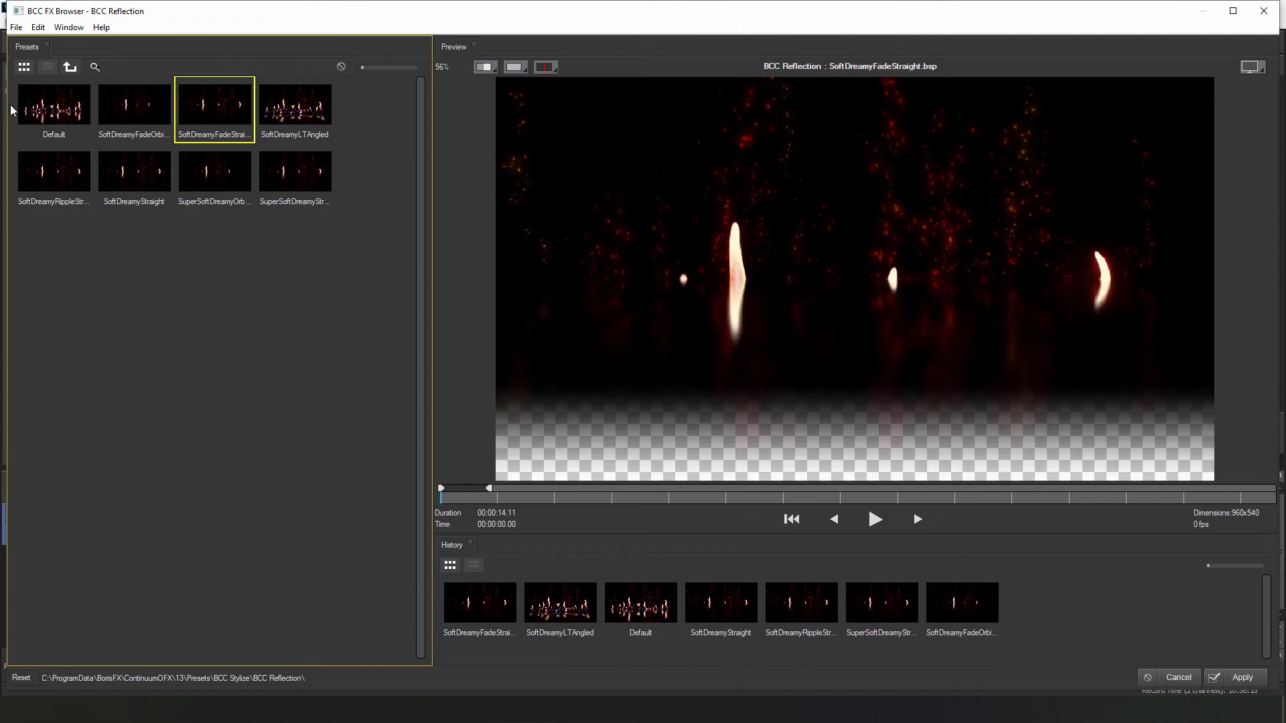
click(46, 109)
click(294, 127)
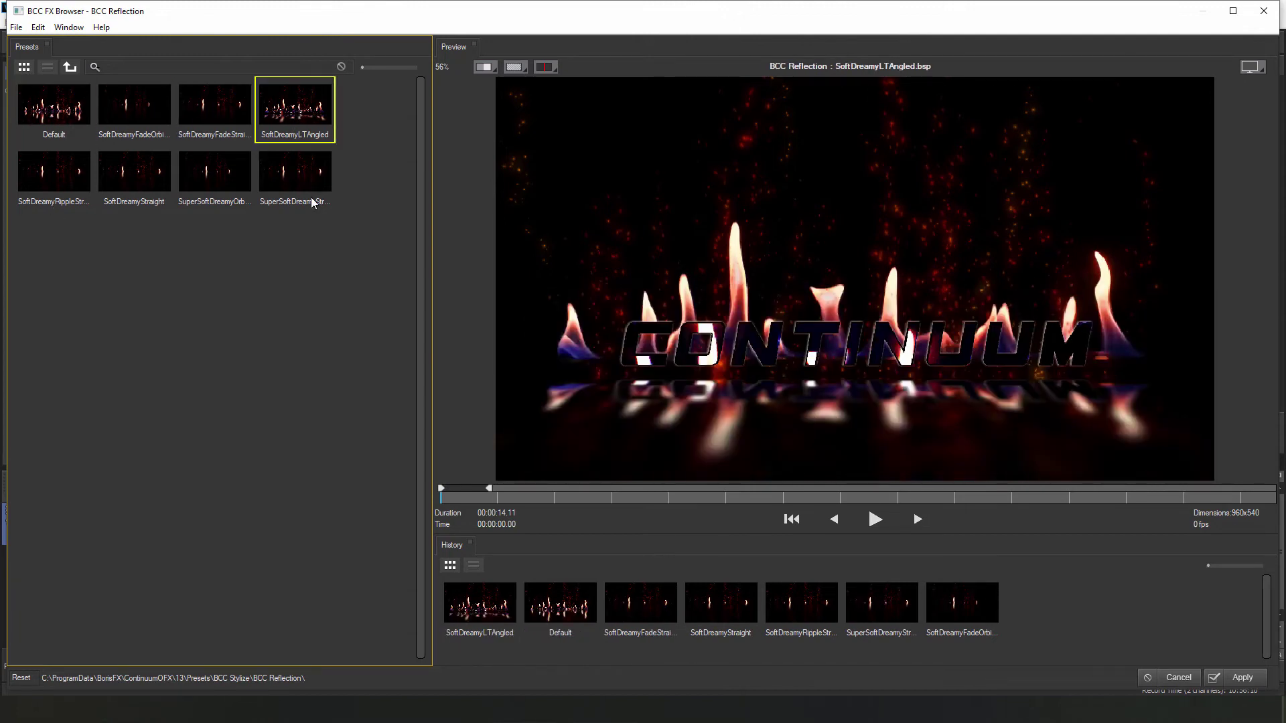
click(303, 182)
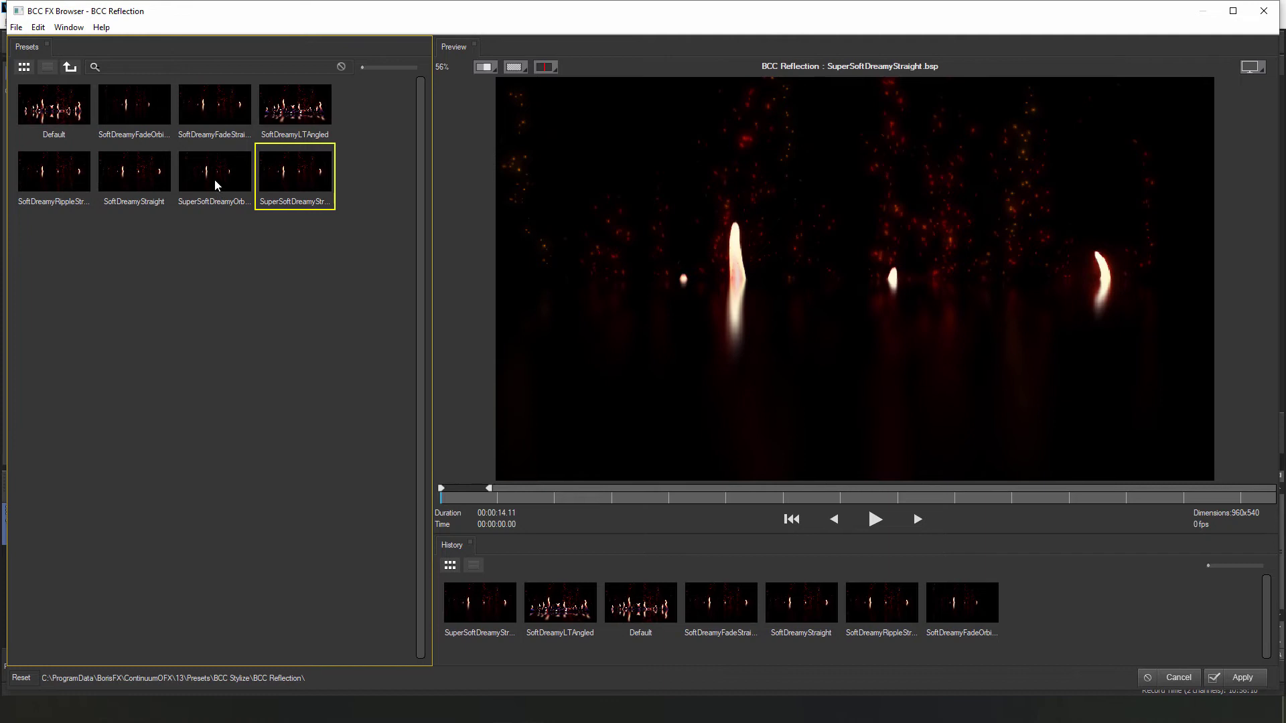
click(215, 185)
click(117, 171)
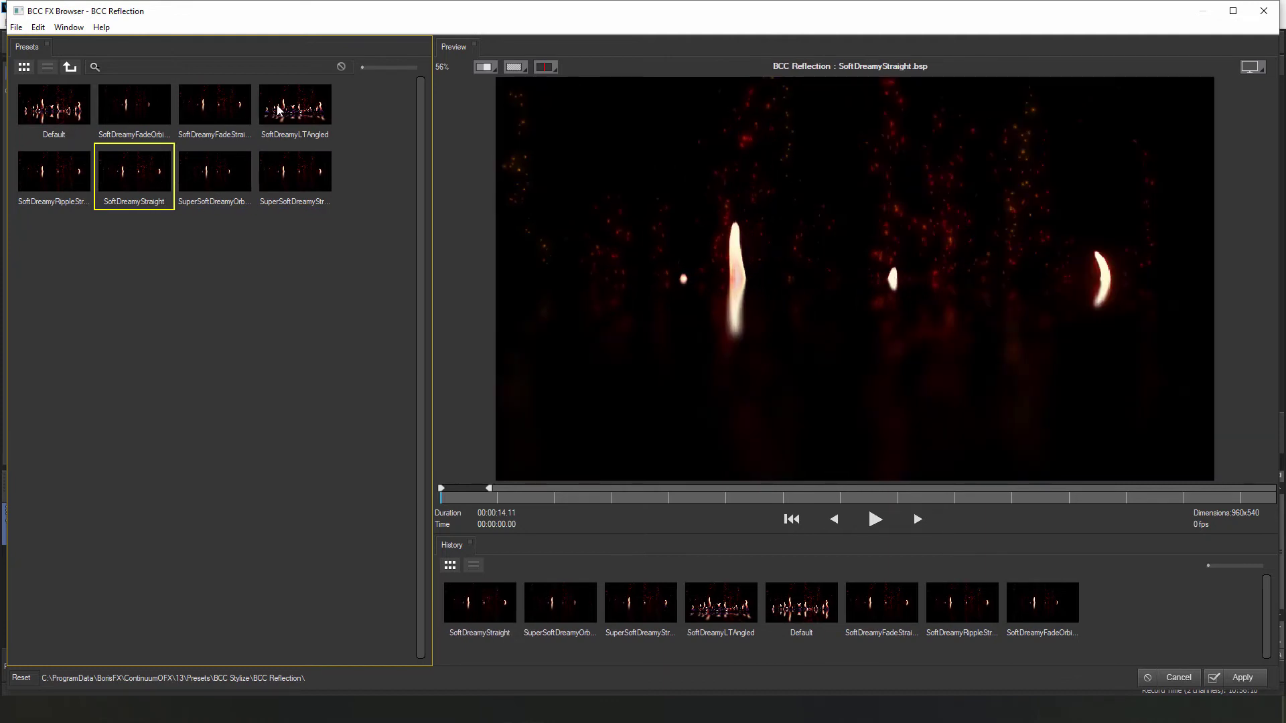
click(220, 114)
click(299, 116)
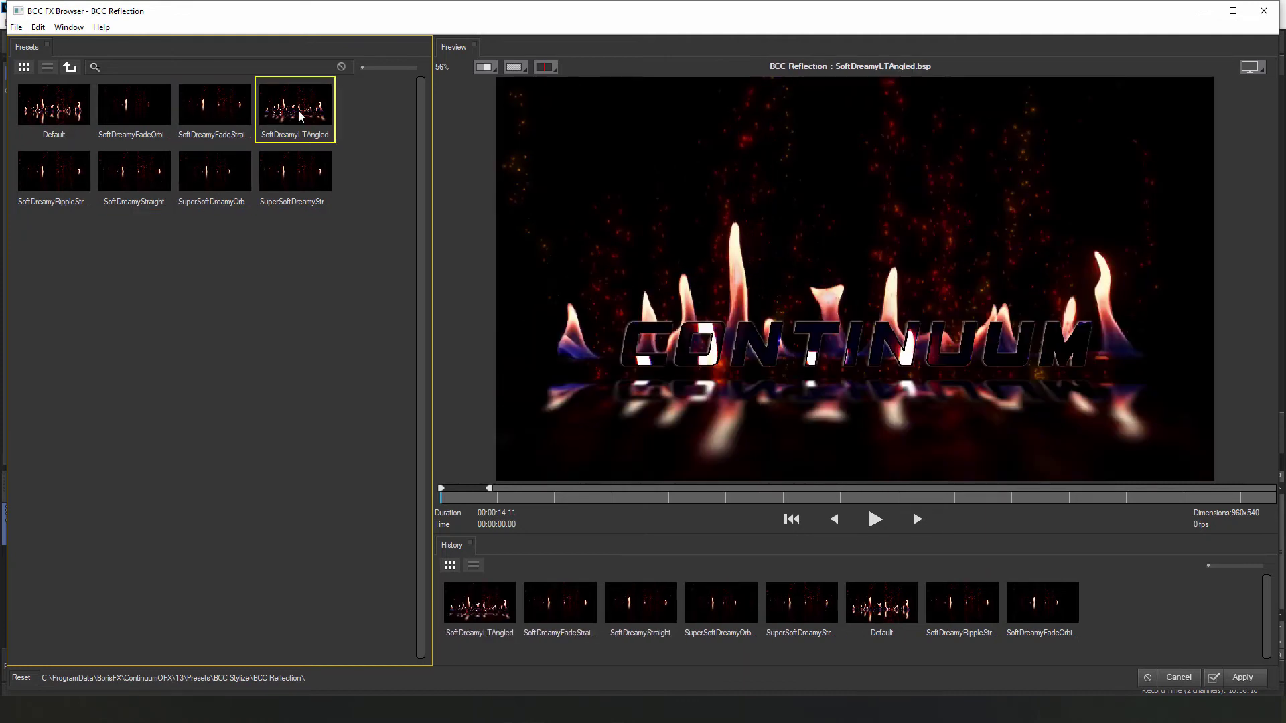
click(42, 110)
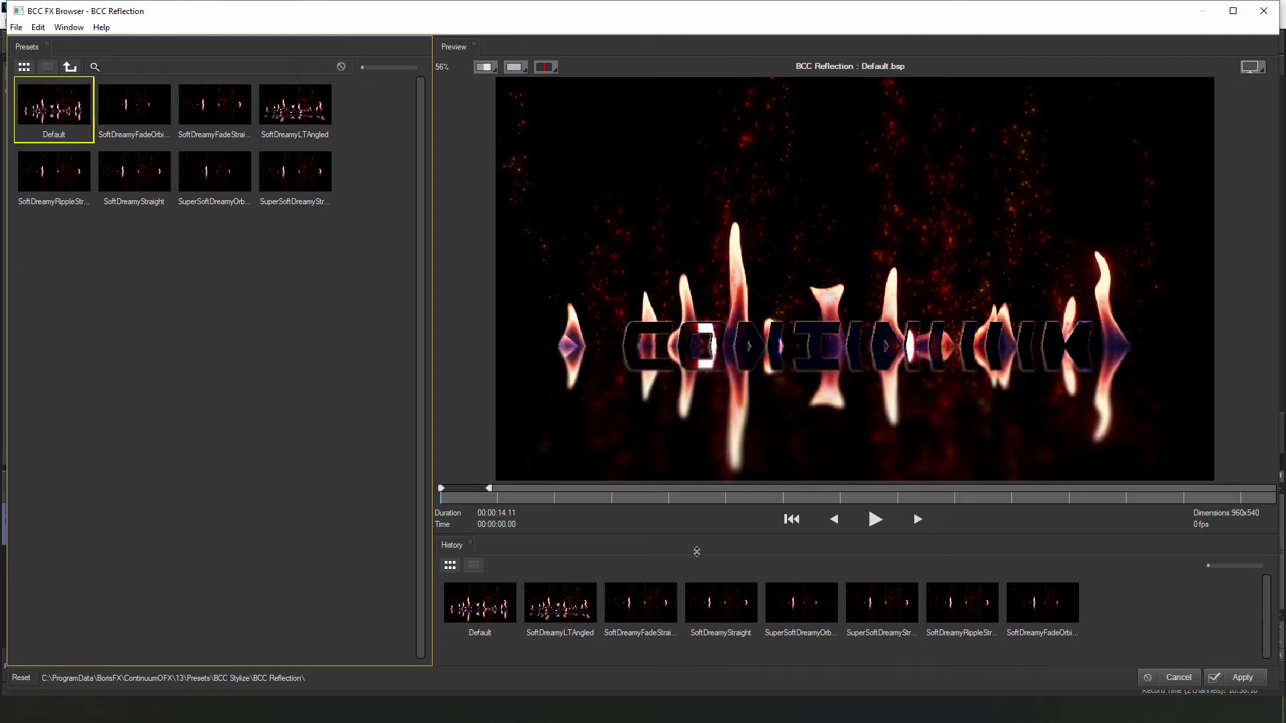
click(1241, 679)
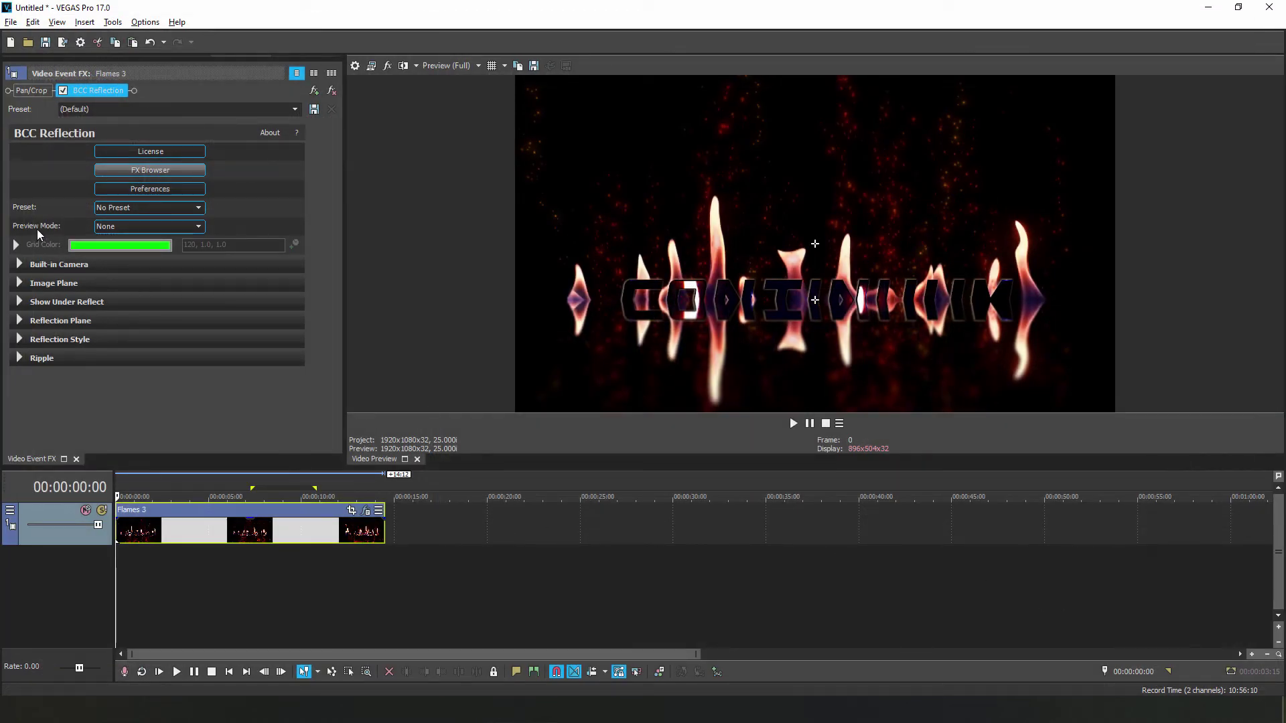
- Switch the reflection preview to grid-only, then grid with reflection, and lower the plane slightly
click(196, 227)
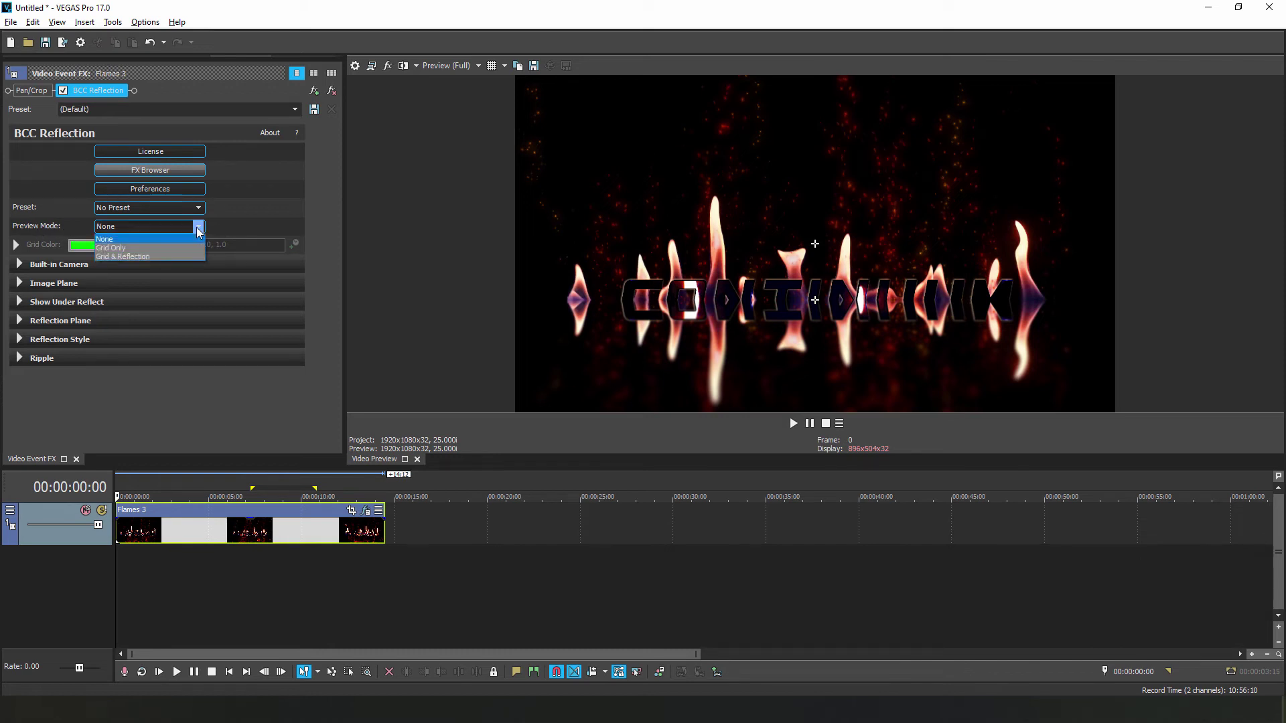
click(162, 247)
click(195, 230)
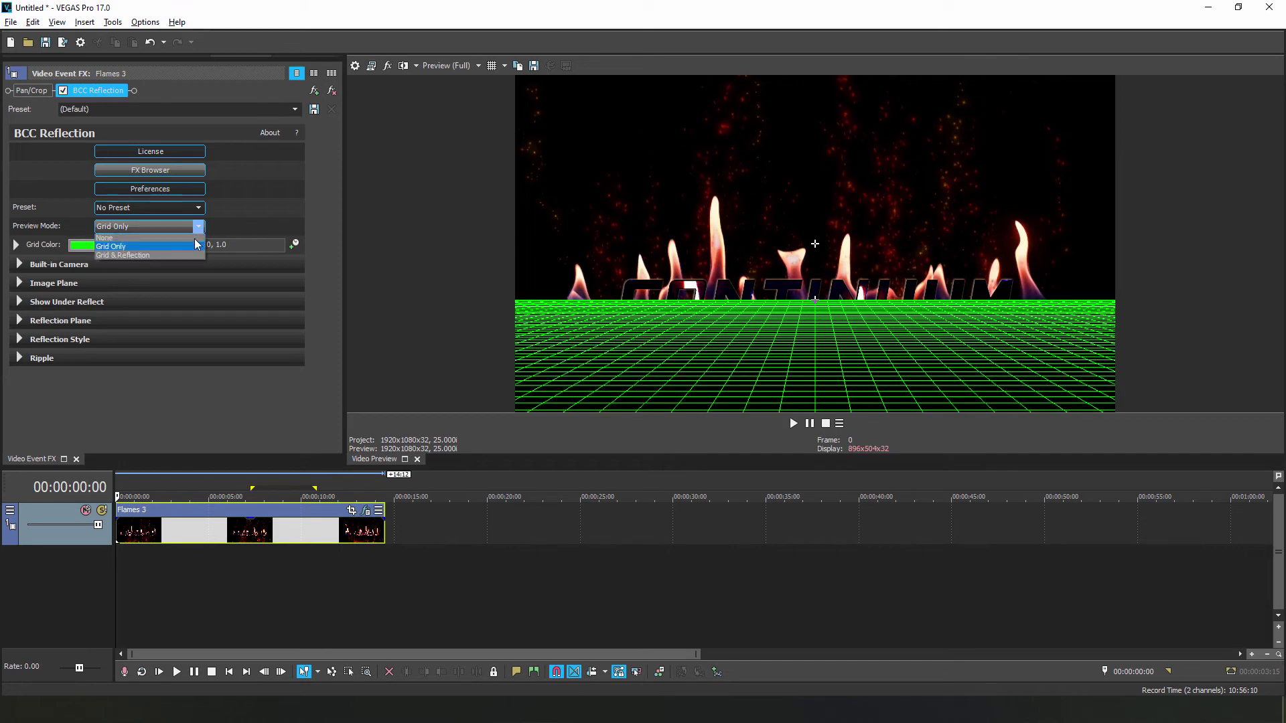
click(175, 256)
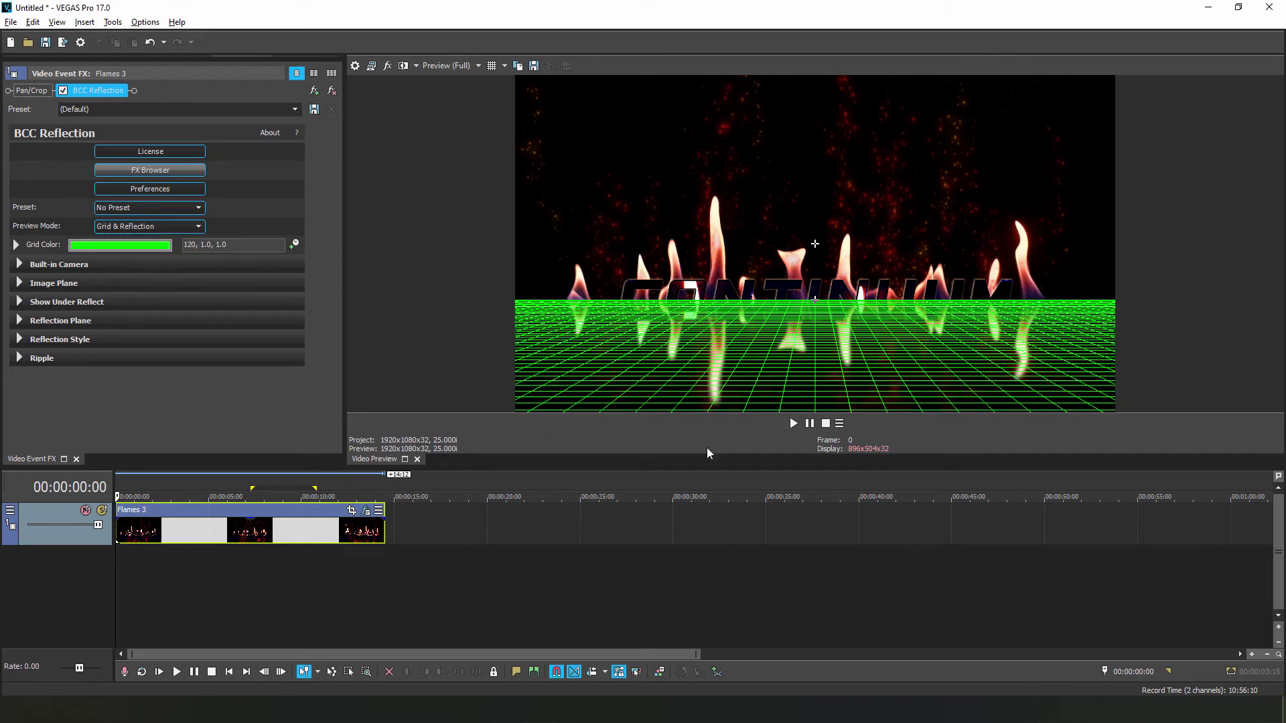
mouse_move(813, 299)
mouse_down()
mouse_move(811, 315)
mouse_move(813, 304)
mouse_up()
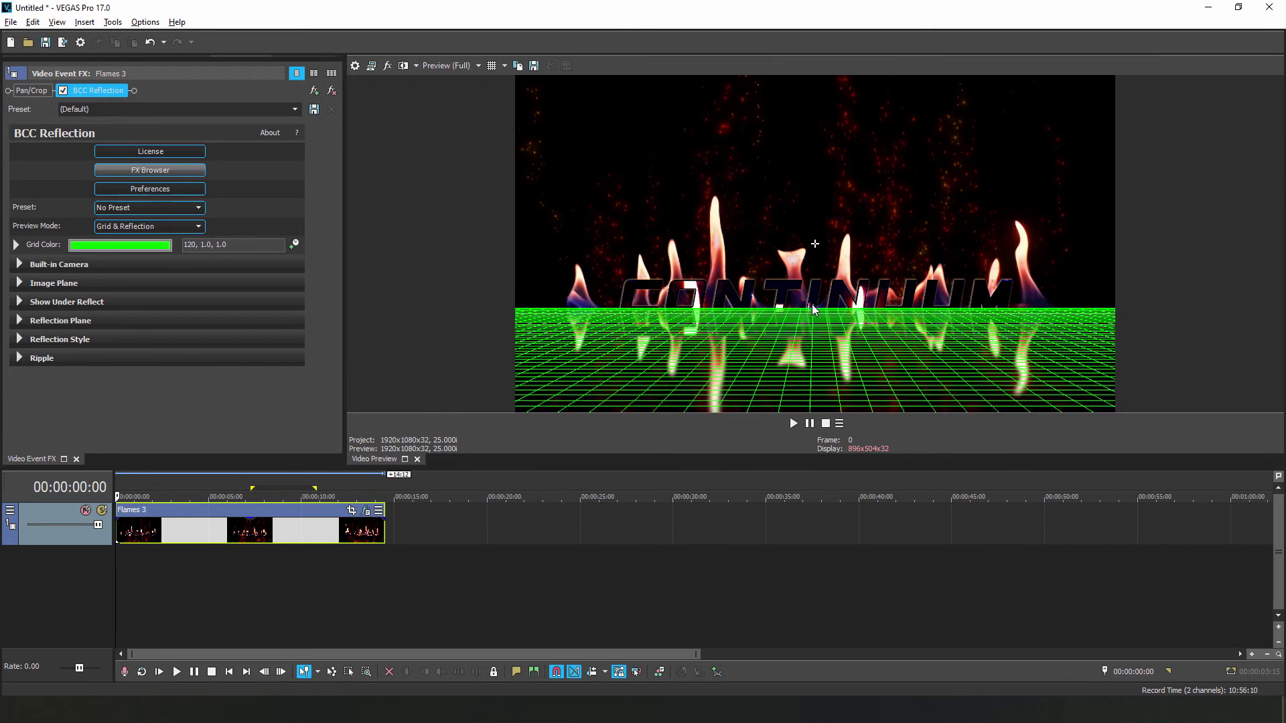
- Change the reflection grid colour from green to cyan (hue 188)
click(149, 245)
drag(166, 364, 166, 339)
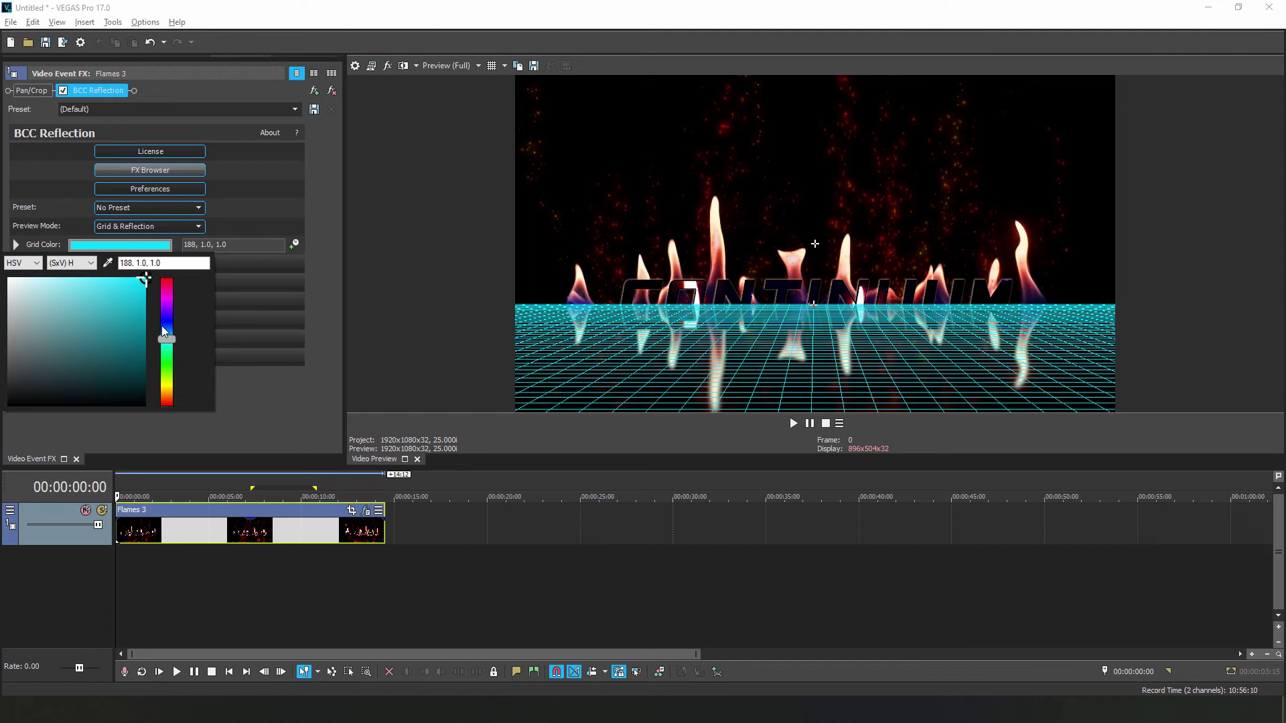
click(246, 231)
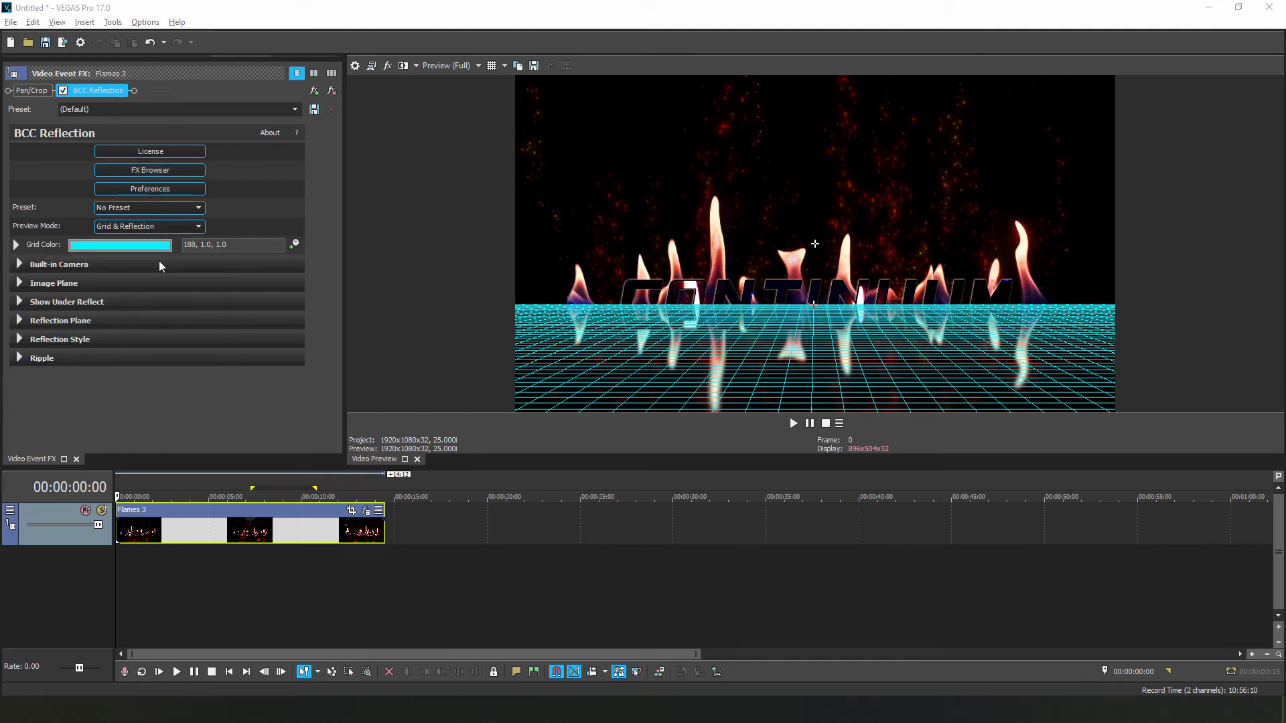
click(189, 229)
- Set Preview Mode to None, raise the mirrored title image, and lower the reflection plane beneath it
click(157, 239)
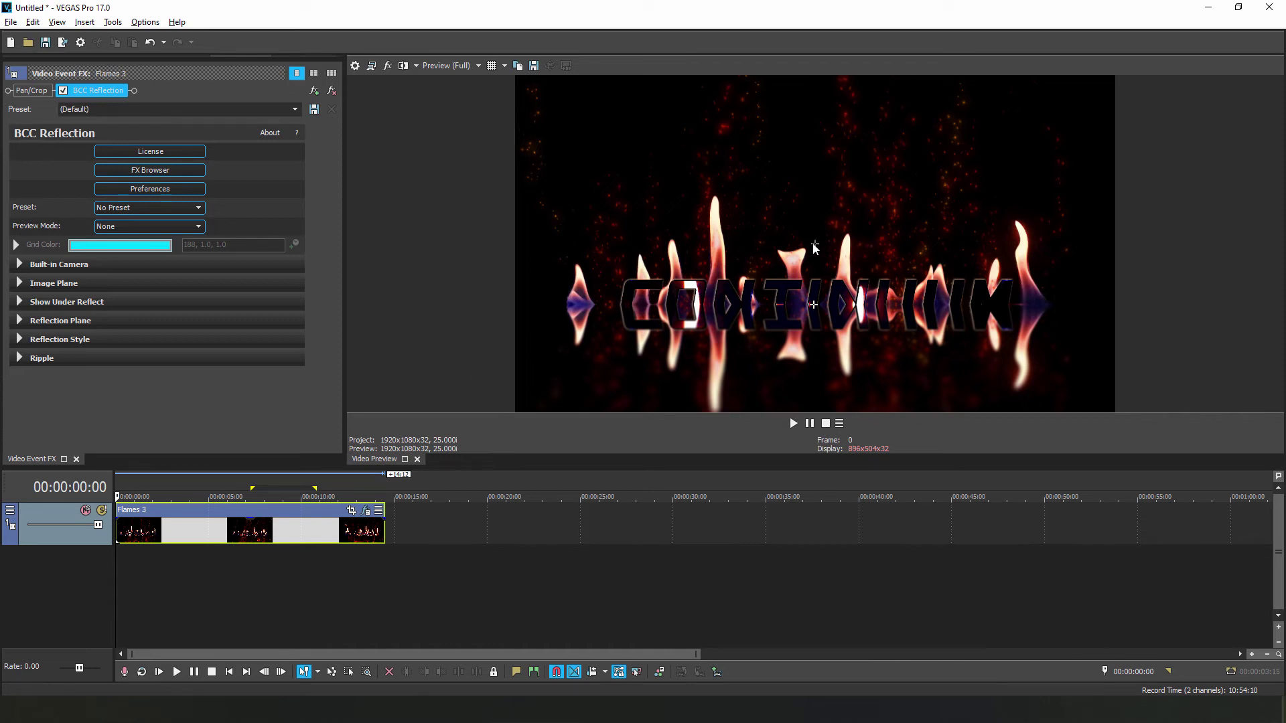
drag(815, 248, 811, 195)
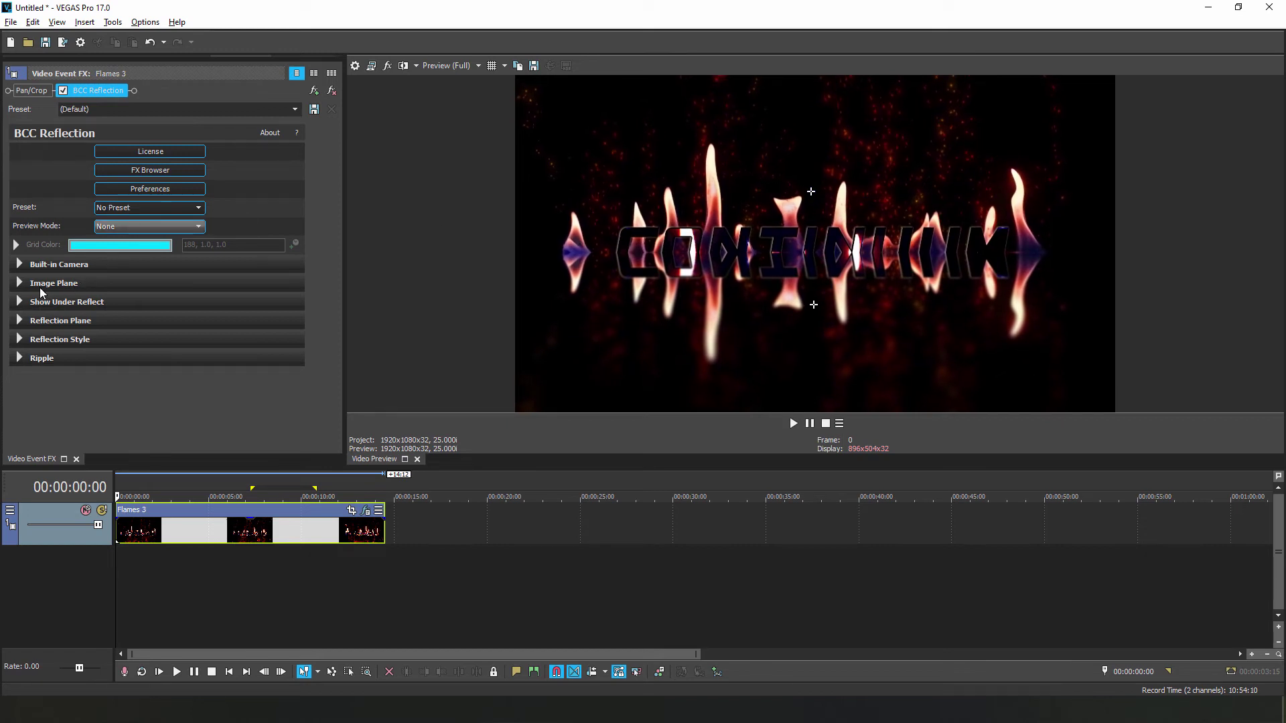
click(23, 284)
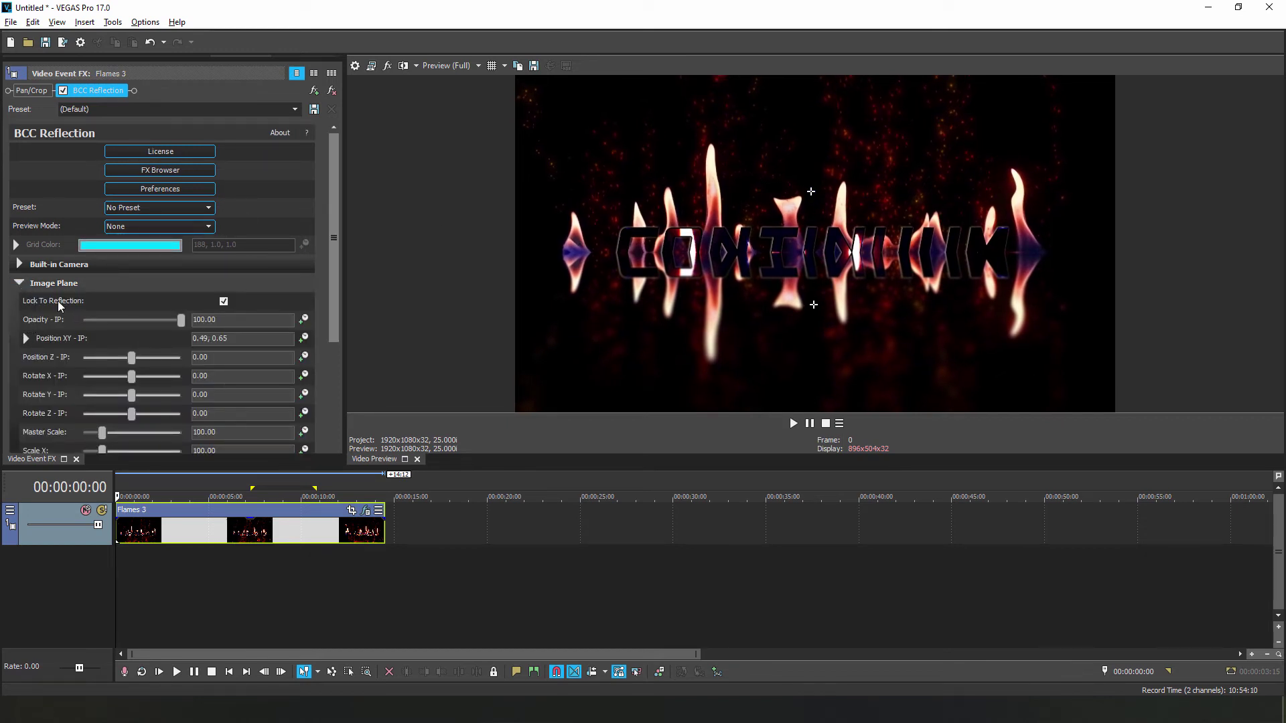
click(26, 339)
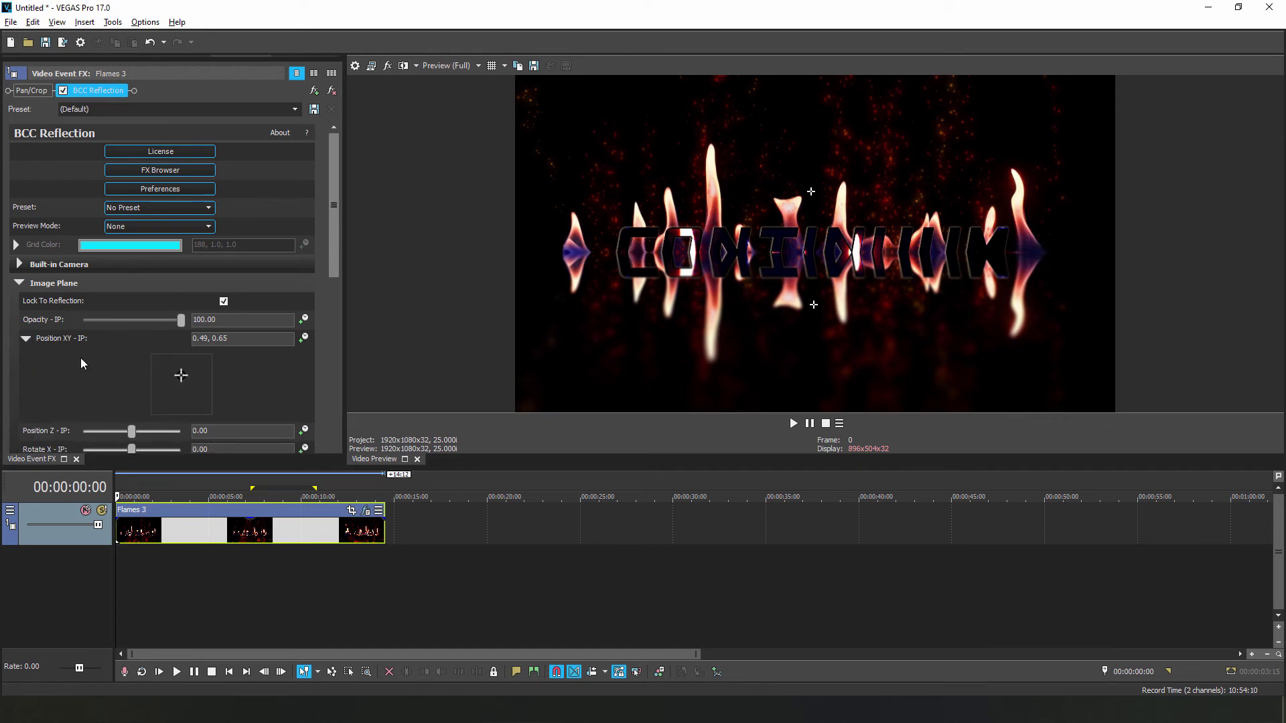
click(20, 284)
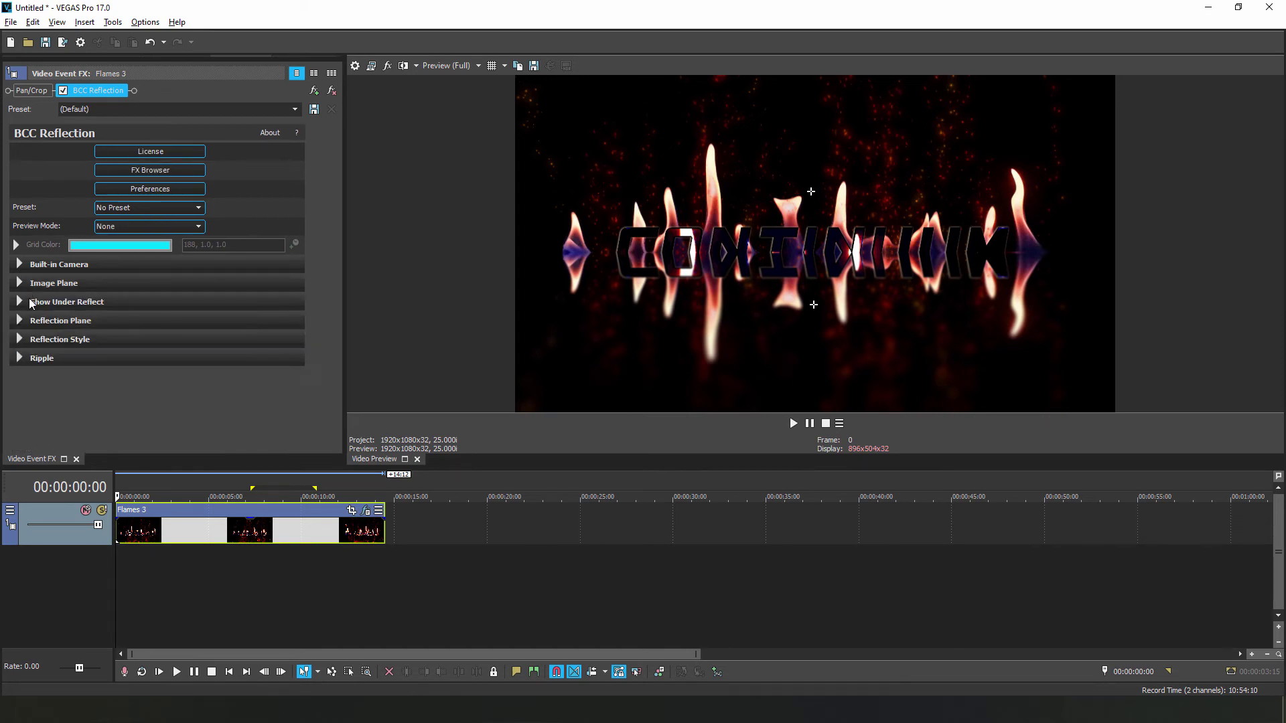
drag(809, 306, 812, 318)
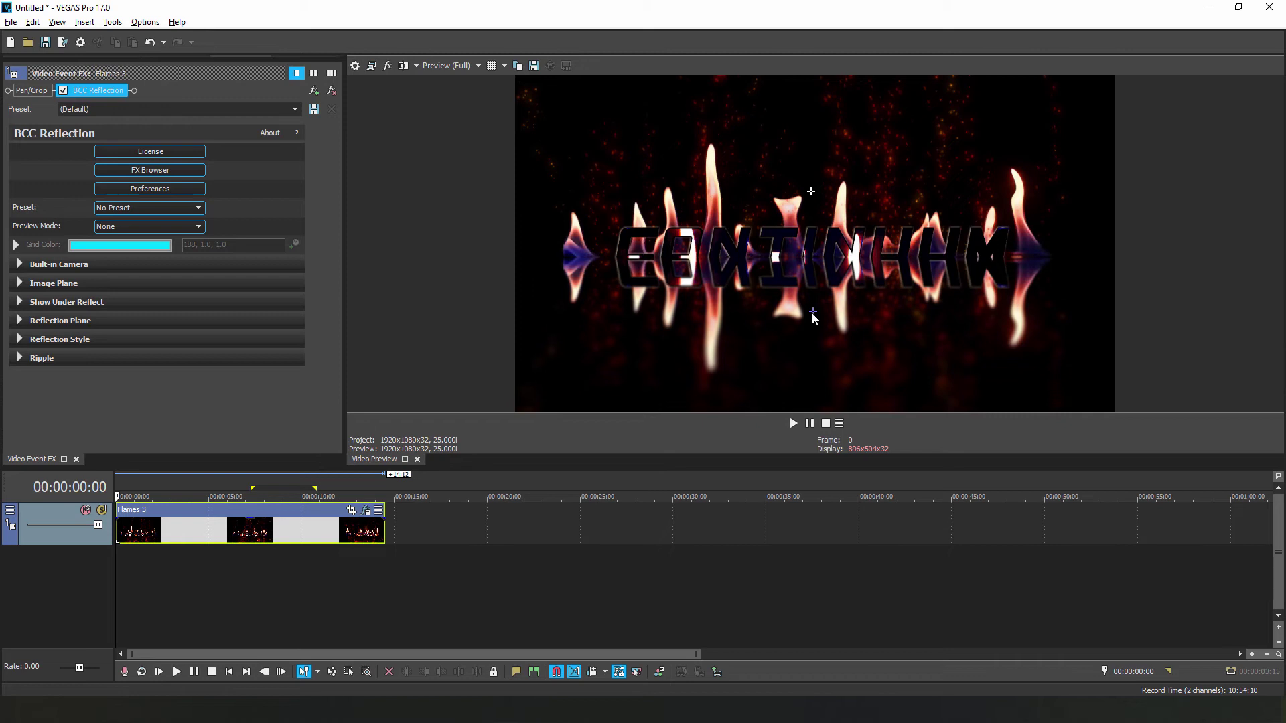
- Nudge the reflection plane position to about 0.49, 0.28 using the grid preview
click(21, 320)
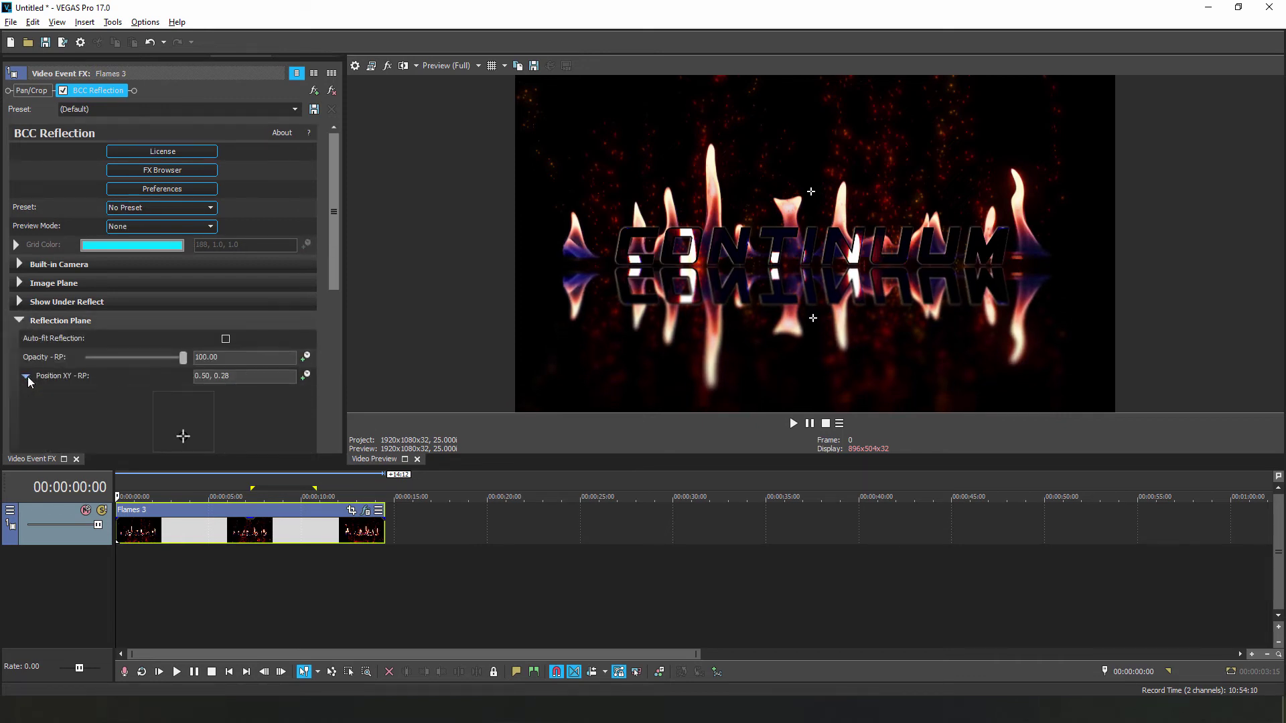
click(210, 227)
click(188, 252)
drag(841, 340, 840, 335)
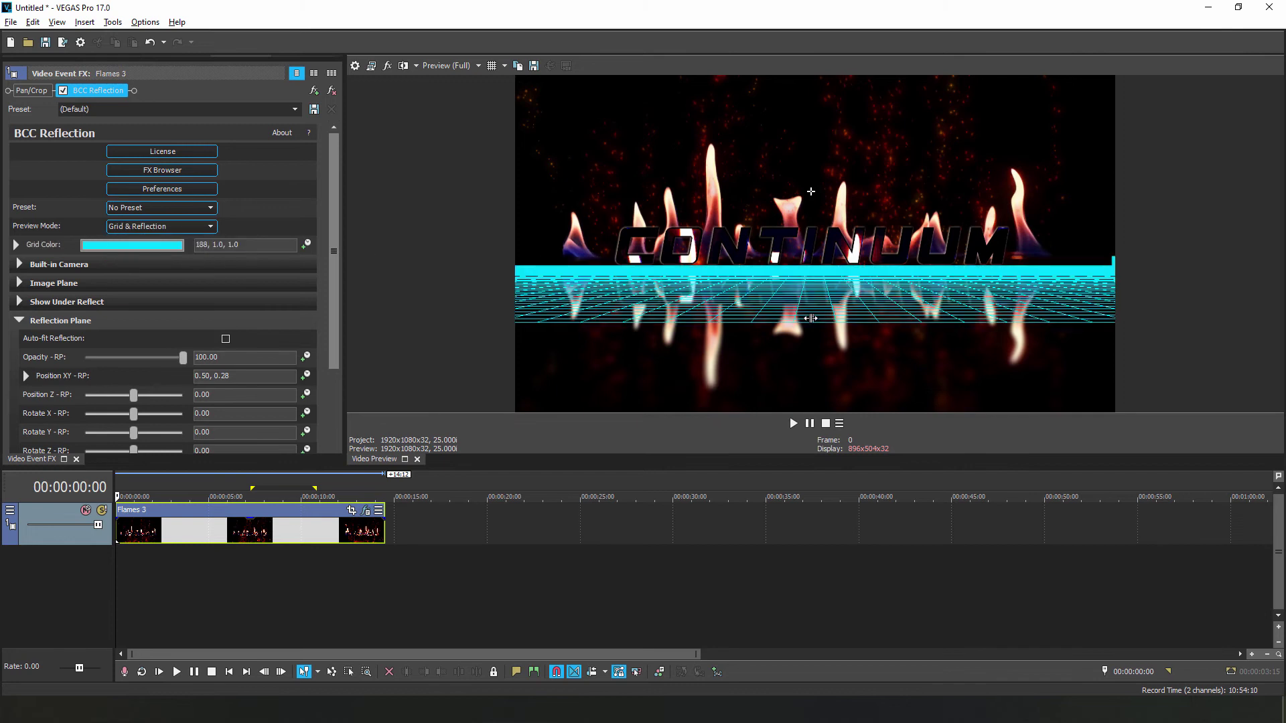
click(211, 226)
click(117, 239)
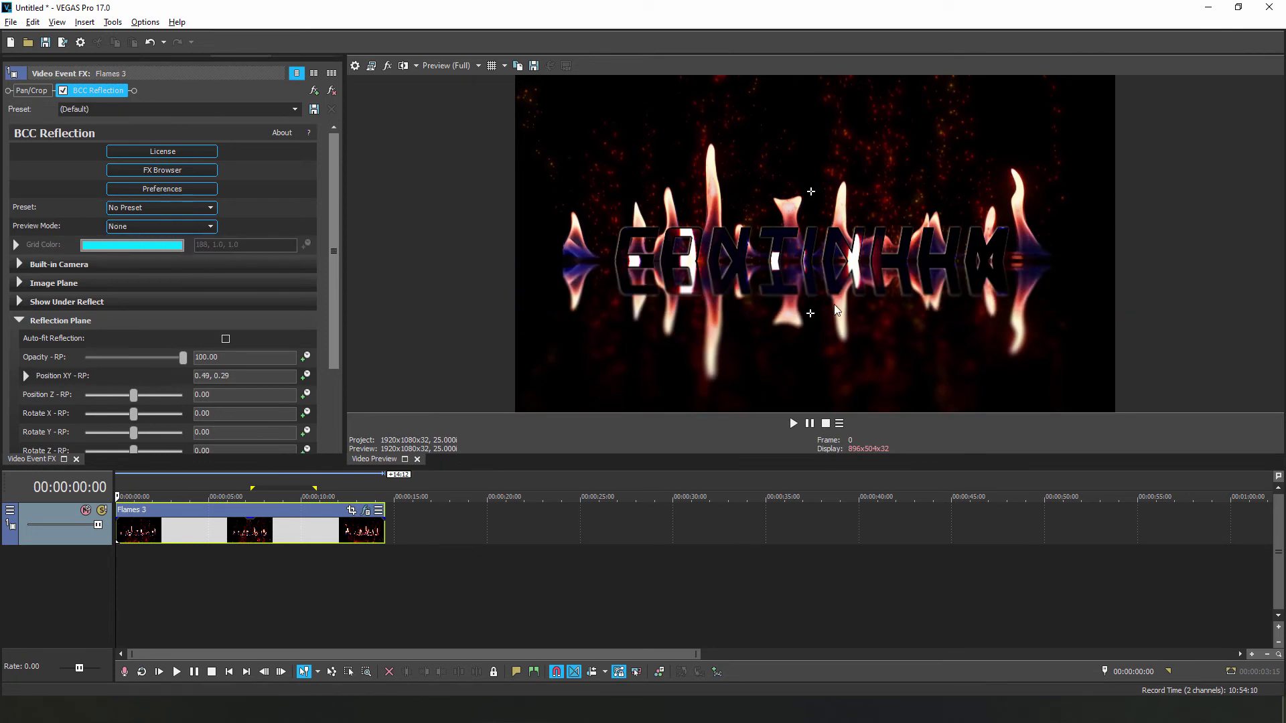
drag(811, 314, 806, 322)
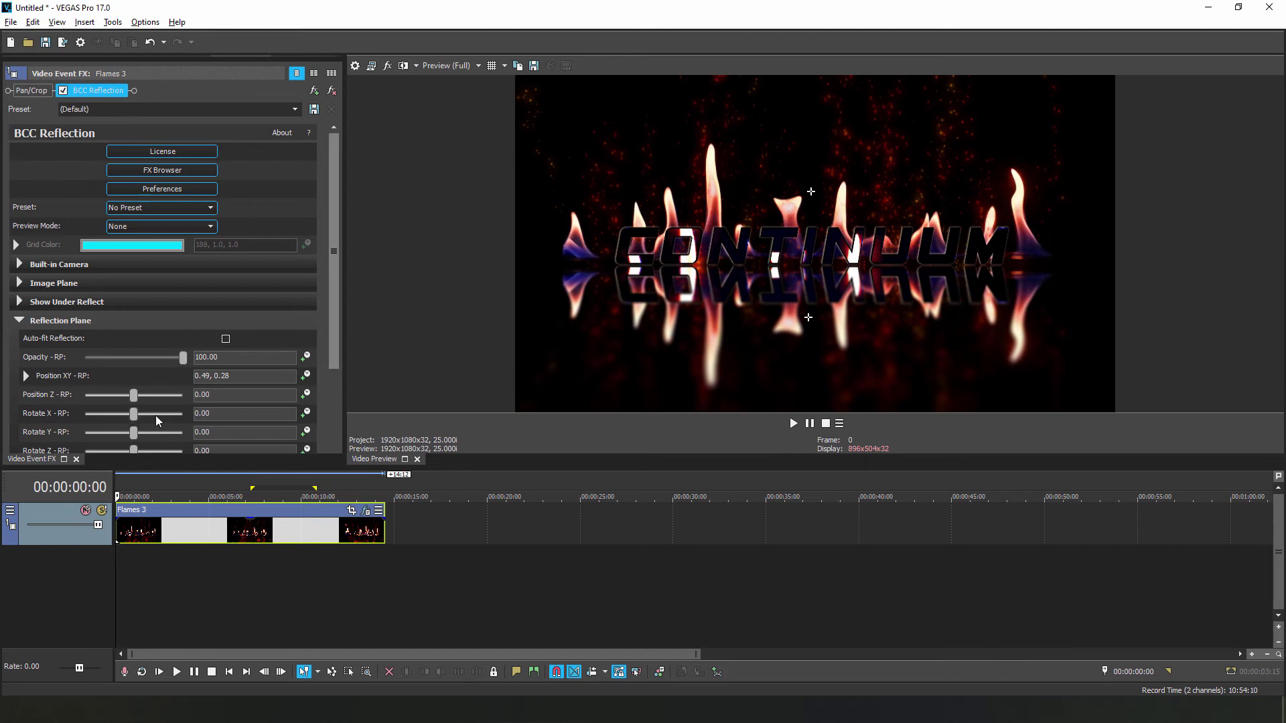
- Set the reflection plane's Rotate X to -22
click(138, 414)
text(222)
key(Return)
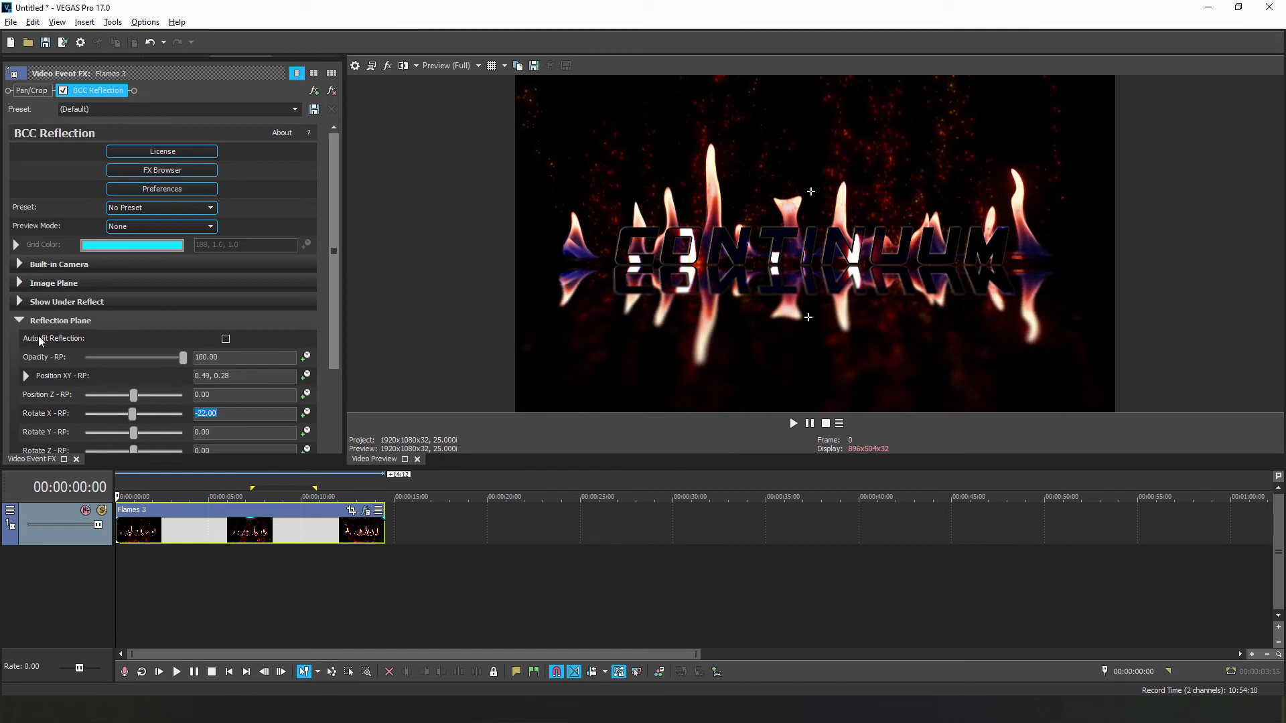
- Give the reflection style Softness 133.33, Fade Start 0.00 and Fade Length 200.00
click(18, 322)
click(19, 339)
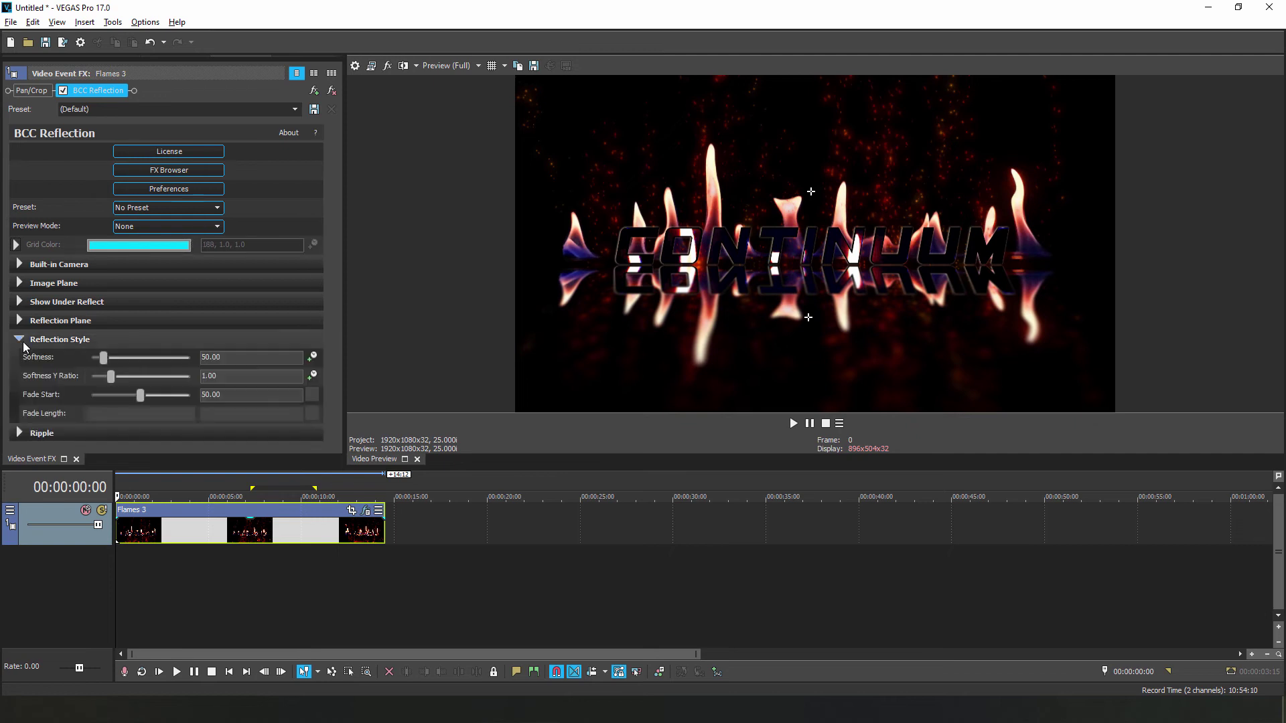
mouse_move(103, 361)
mouse_down()
mouse_move(142, 369)
mouse_move(103, 384)
mouse_up()
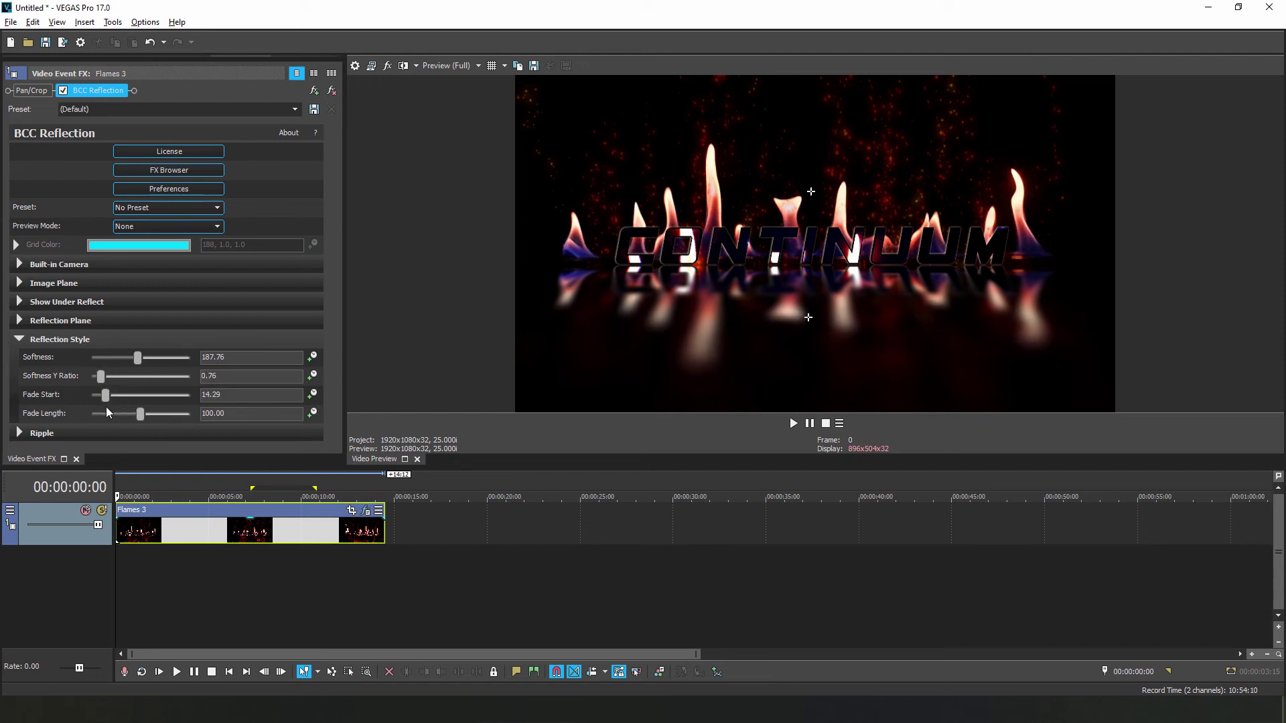
drag(109, 407, 167, 416)
drag(137, 358, 119, 368)
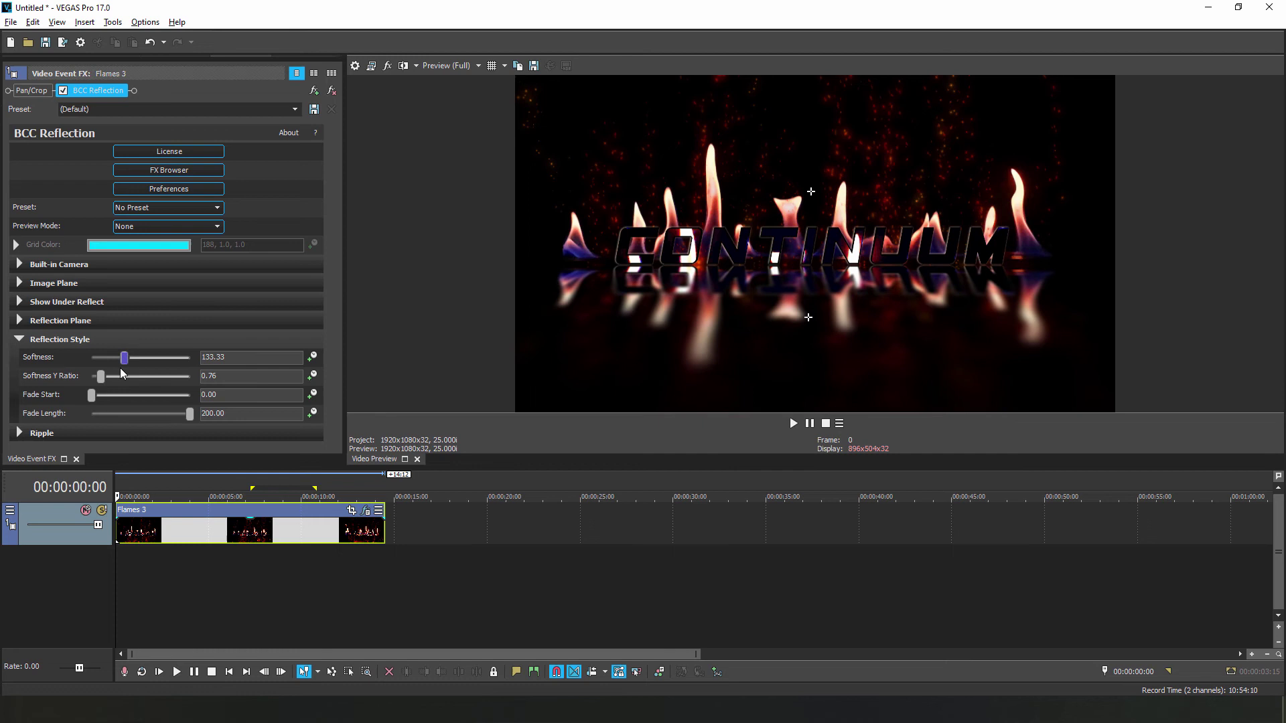
click(21, 340)
- Set Ripple Amount 100, Speed 5, Scale X 11.65 and Scale Y 7.38, then play the preview
click(20, 359)
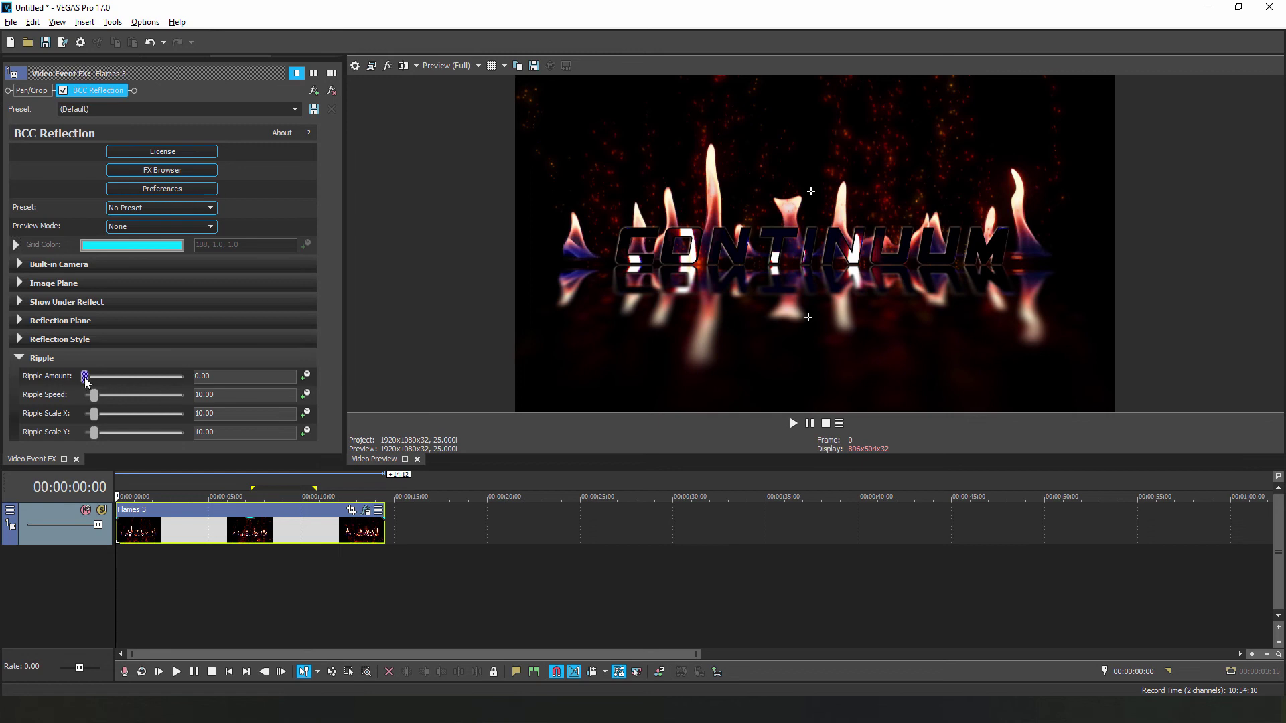
drag(112, 384, 142, 384)
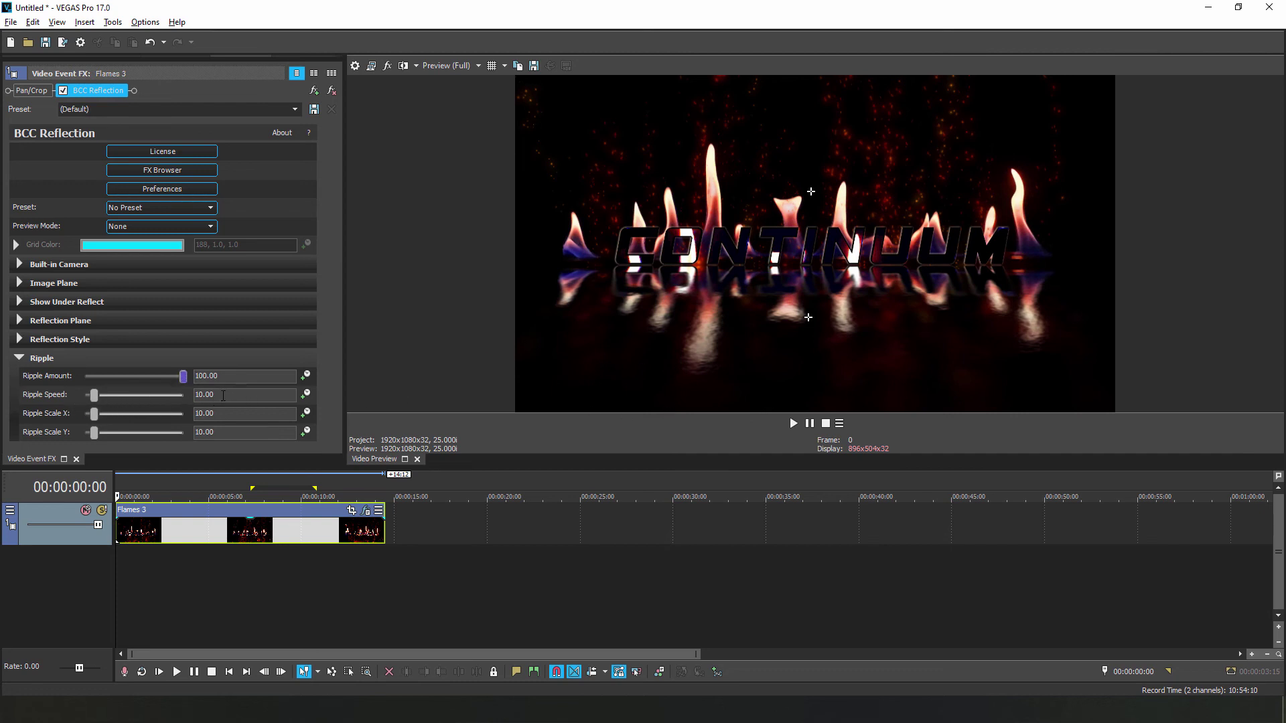
drag(223, 396, 195, 395)
key(Return)
drag(96, 419, 91, 433)
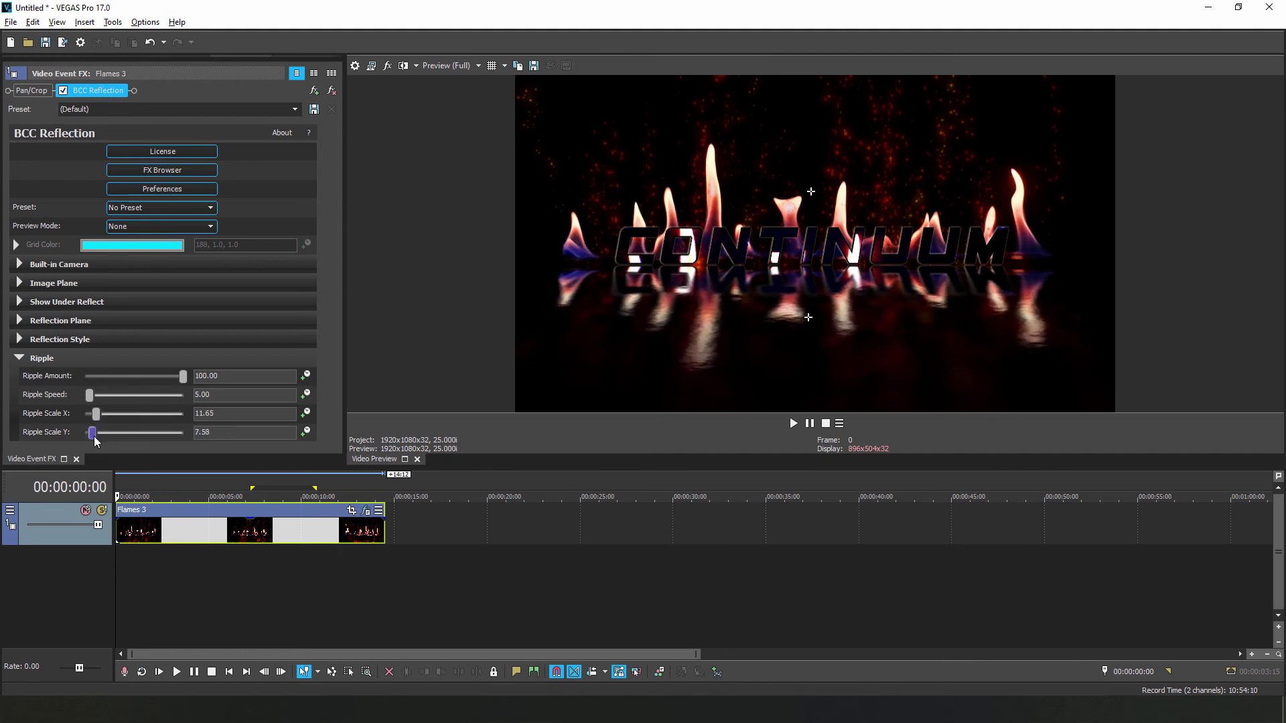
key(space)
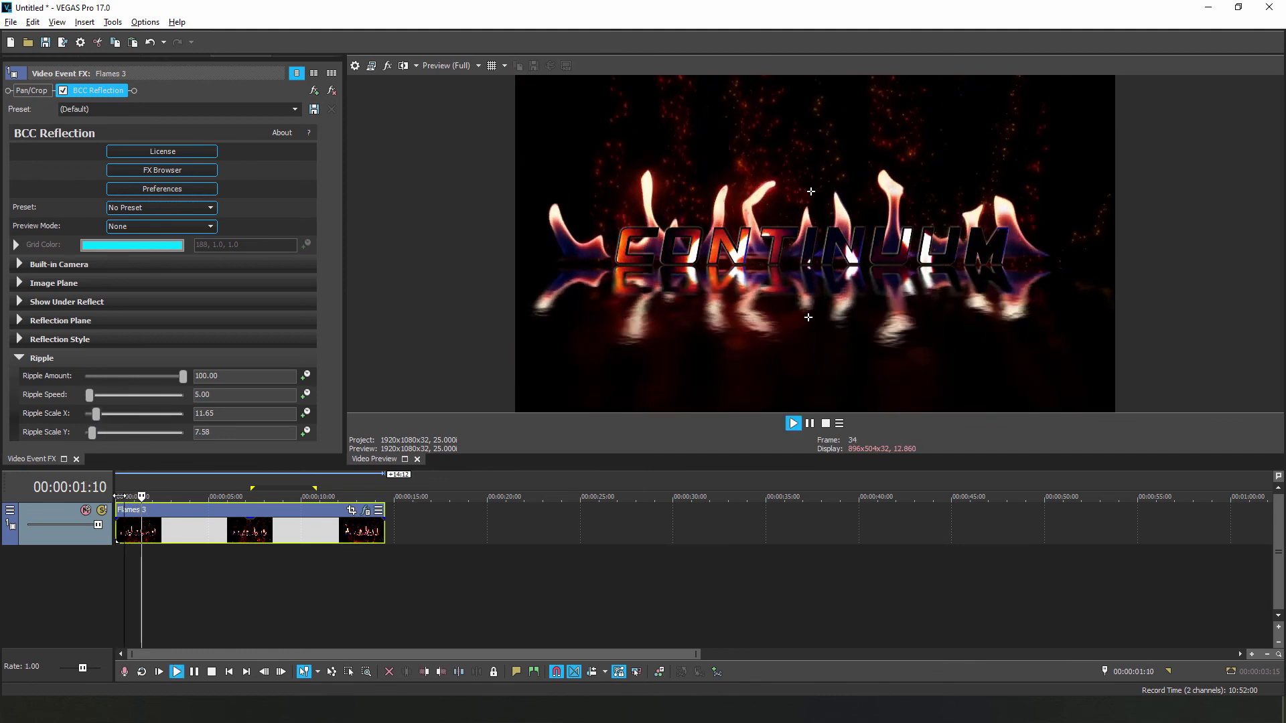
- Stop playback and add BCC Colorize Glow after BCC Reflection on the Flames 3 event
key(space)
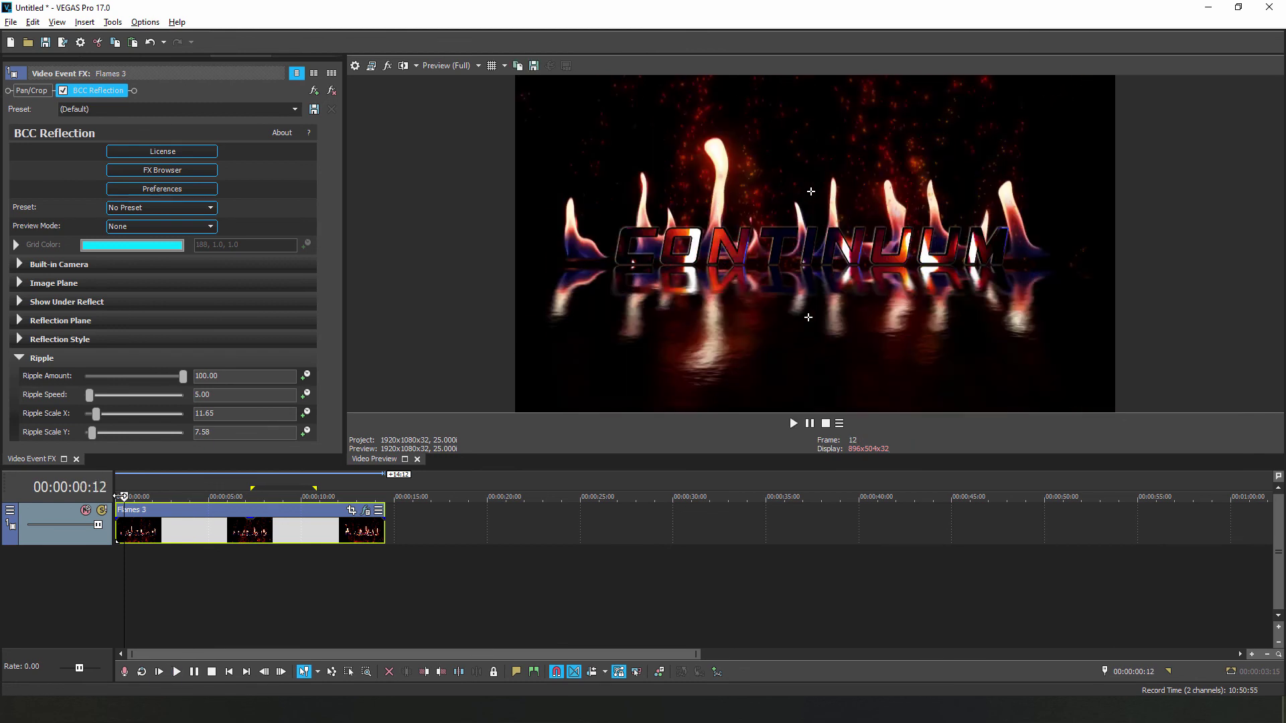
drag(196, 58, 179, 350)
drag(79, 251, 206, 77)
- Give the glow the red-yellow.bsp preset, Softness 4.08 and Intensity 105.44, then play it back
scroll(222, 374, down, 1)
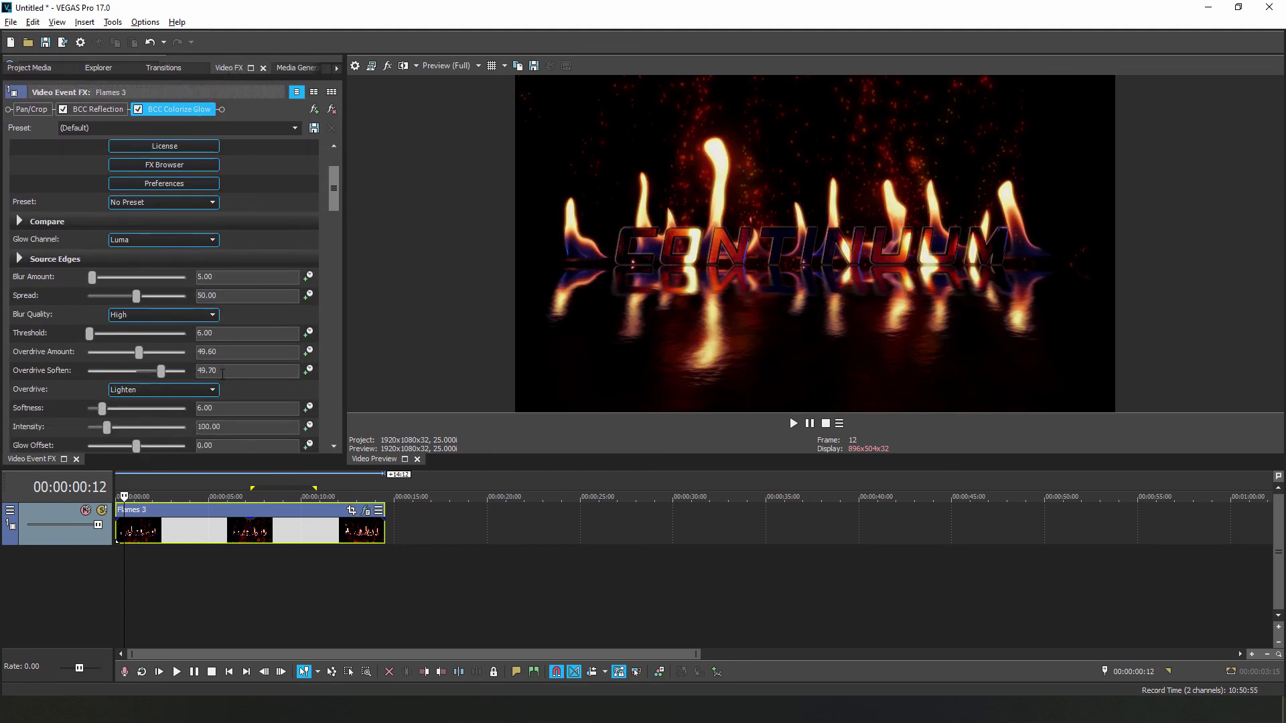
scroll(223, 374, down, 2)
scroll(331, 201, down, 5)
click(194, 280)
click(159, 447)
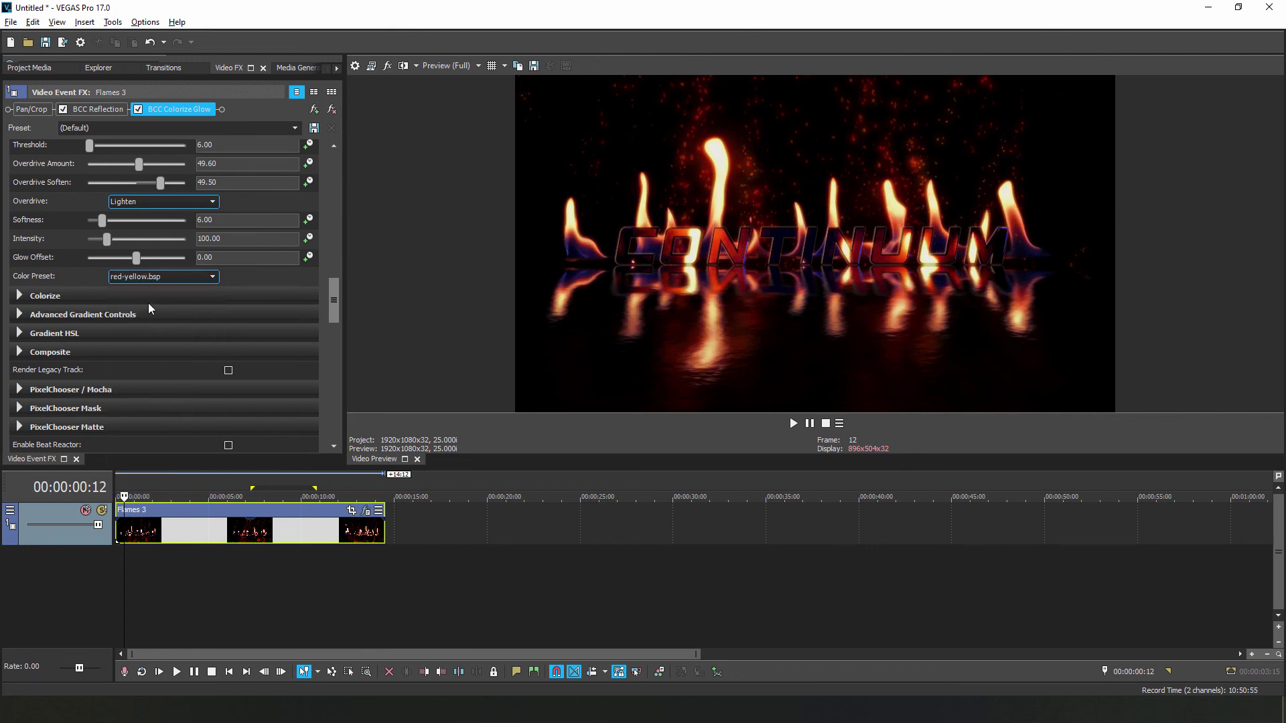
drag(104, 219, 113, 242)
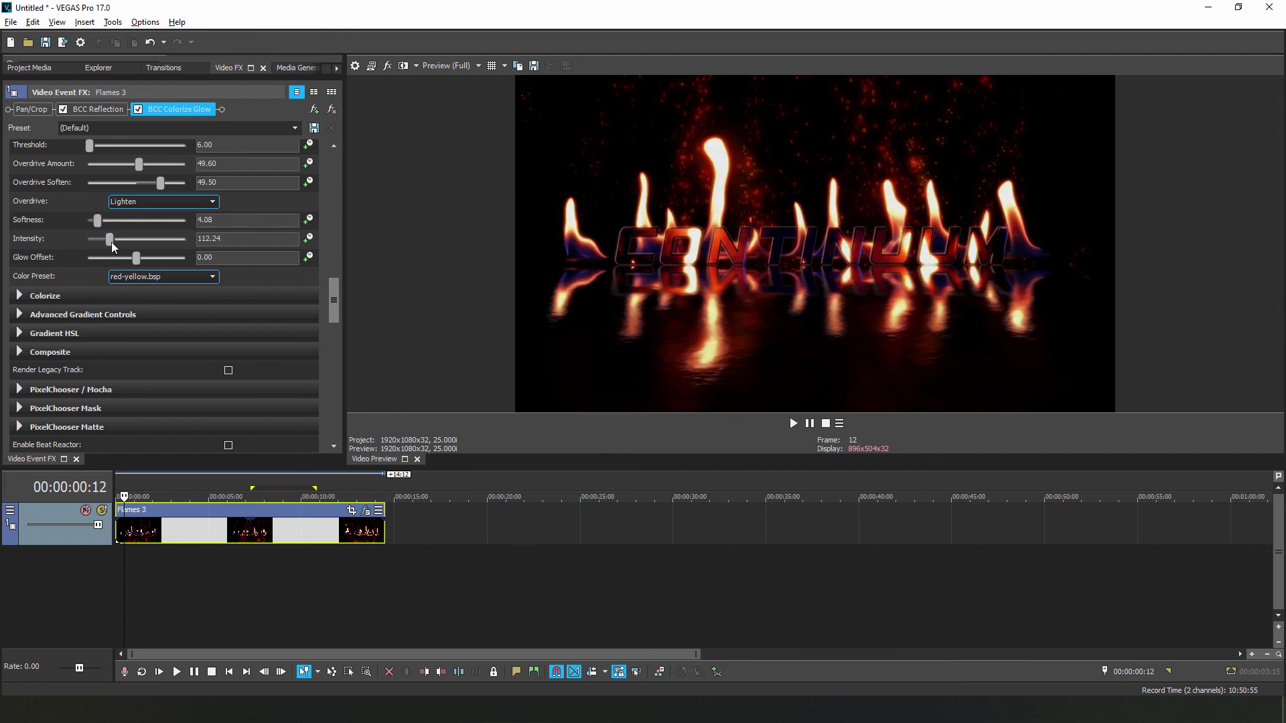
key(space)
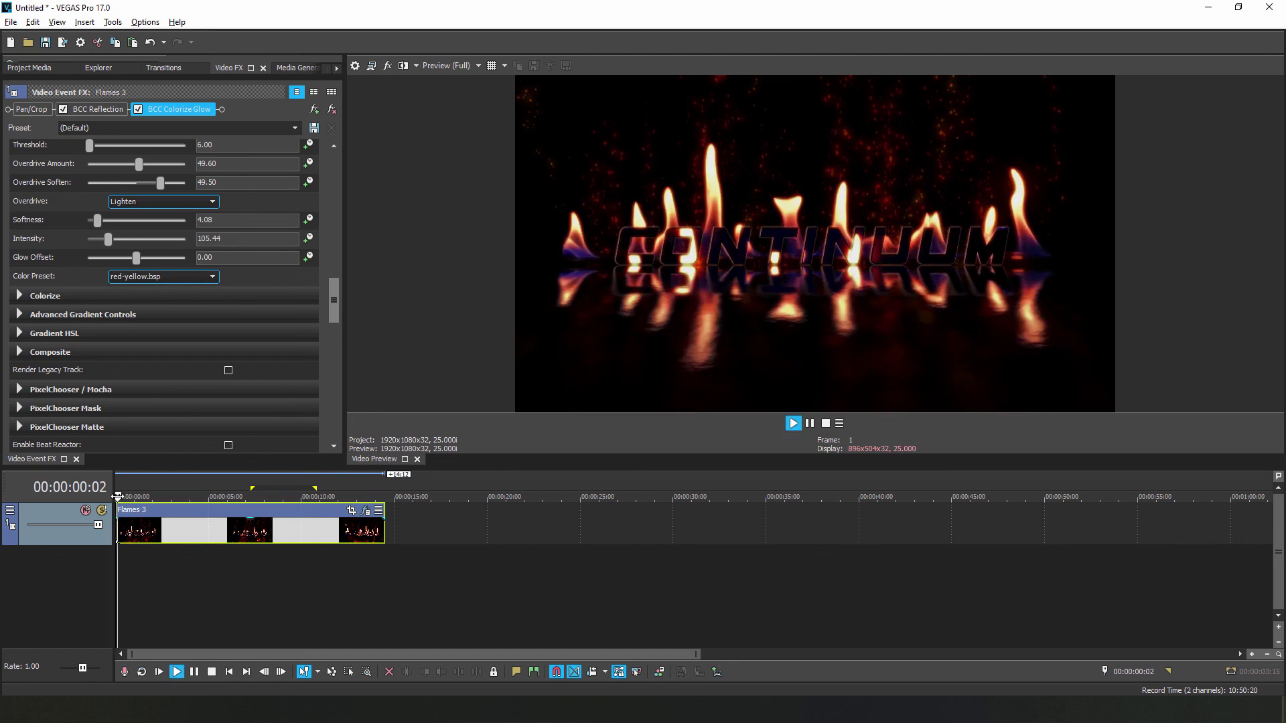